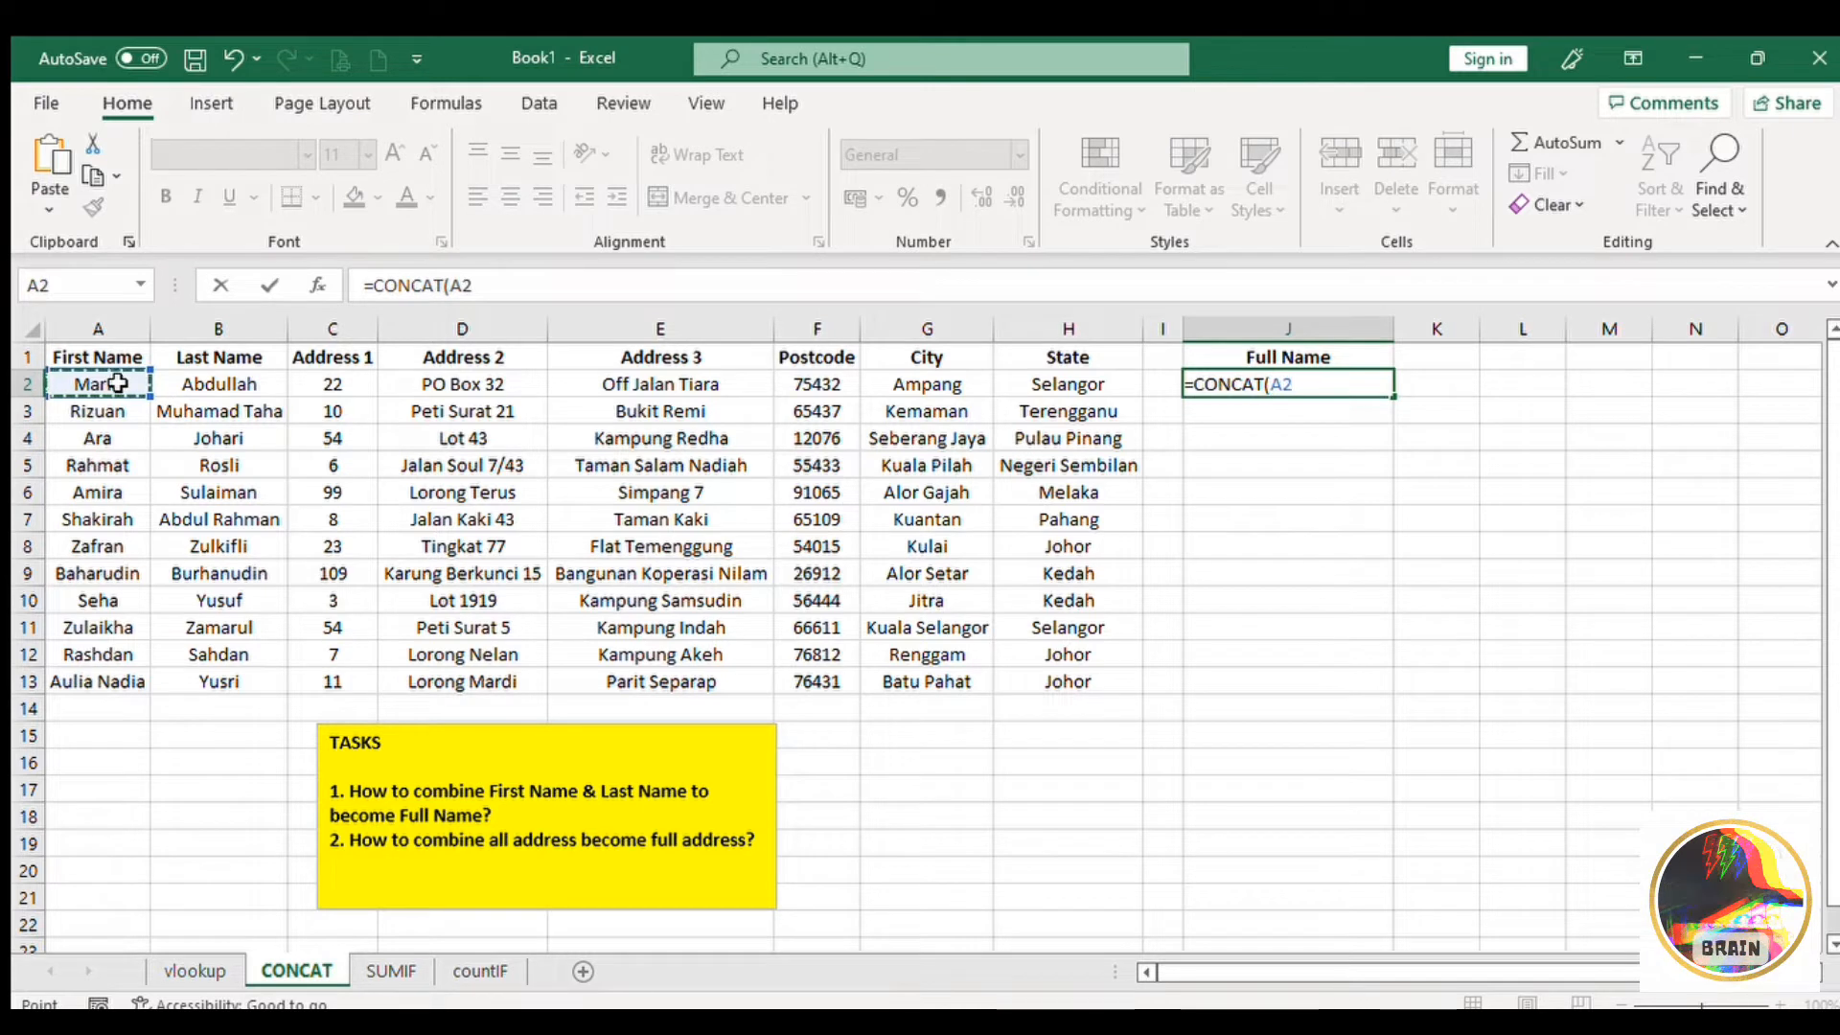
Complete the Full Name formula in J2 as =CONCAT(A2, " ", B2), joining first and last name with a space.
text(,)
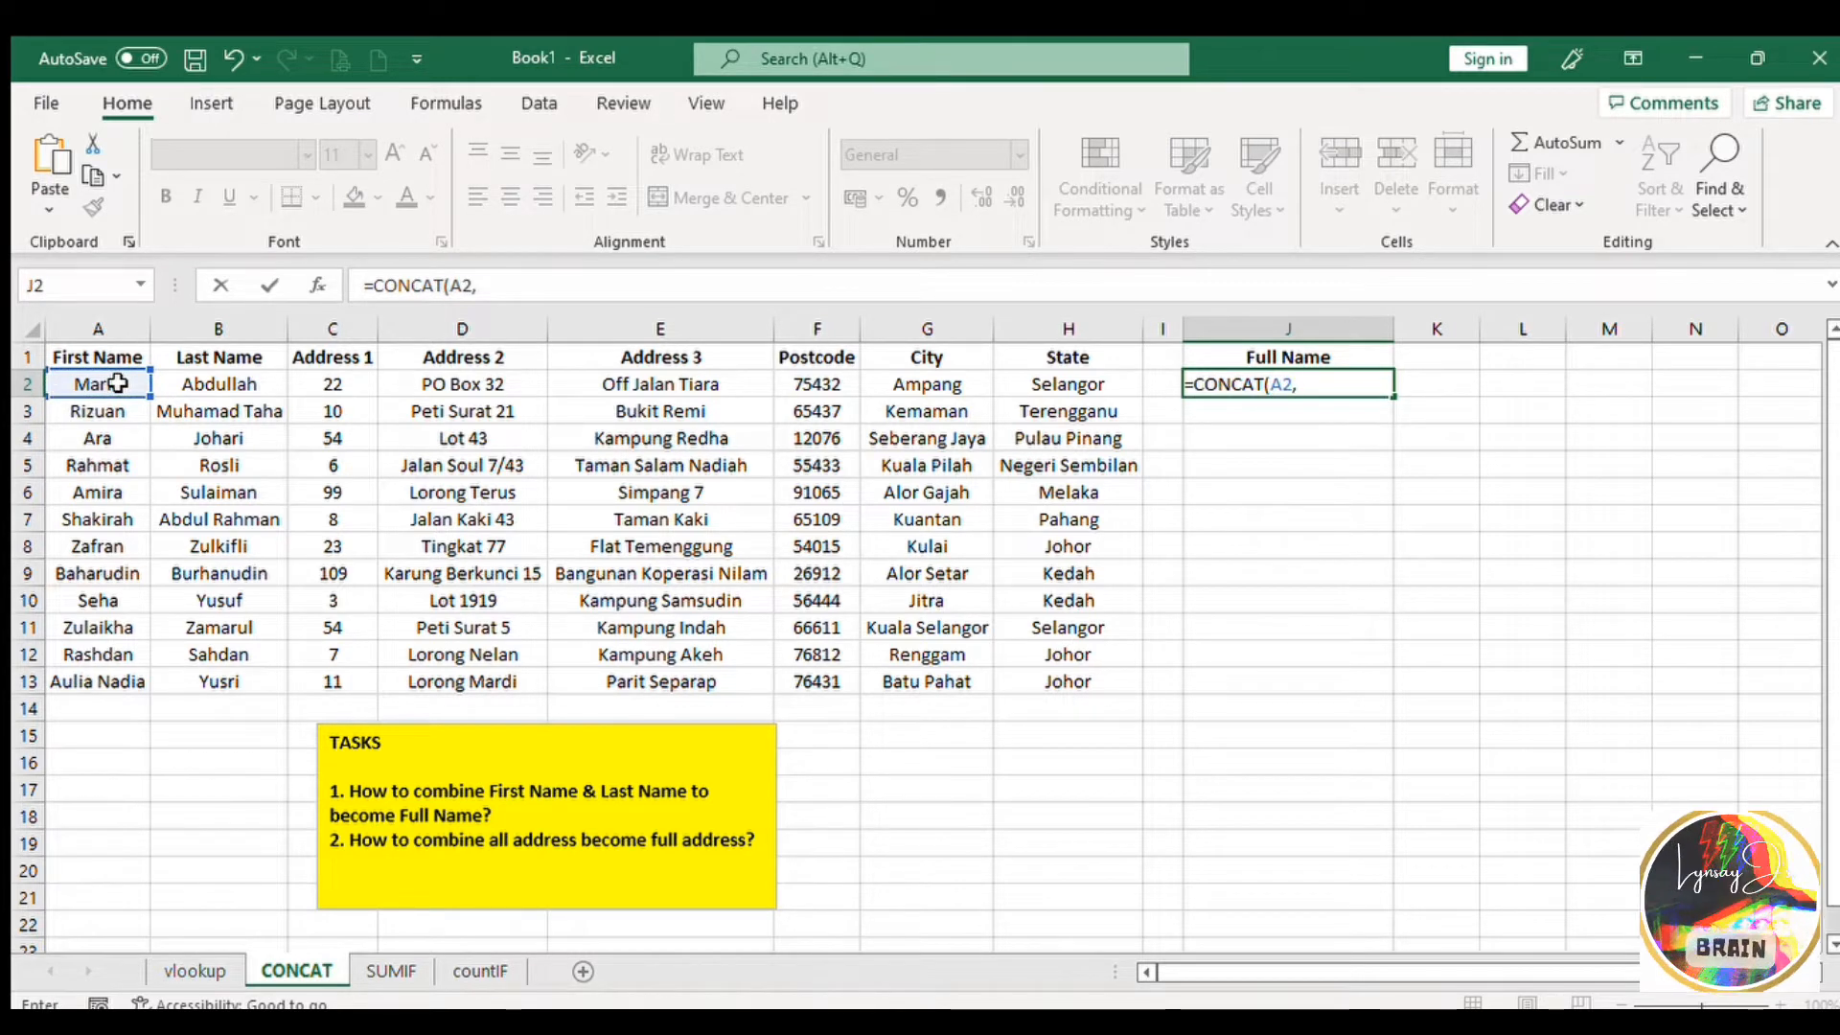
text( " ")
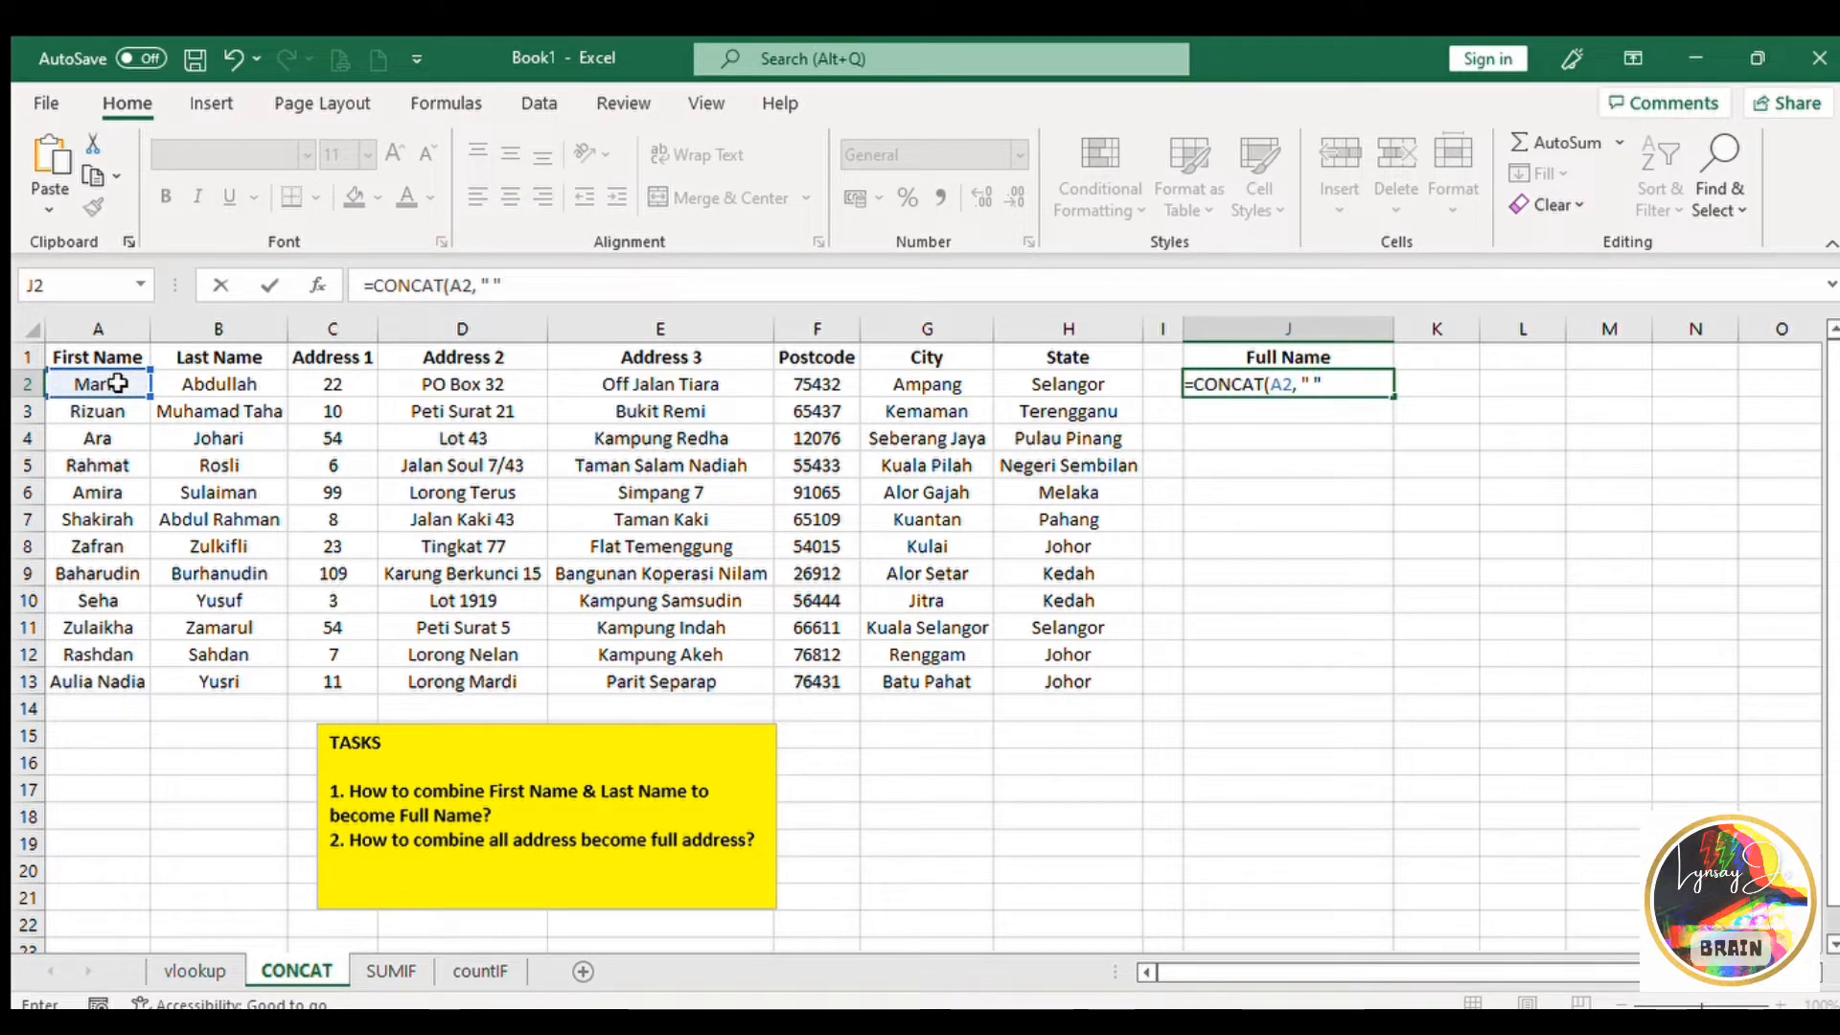
text(,)
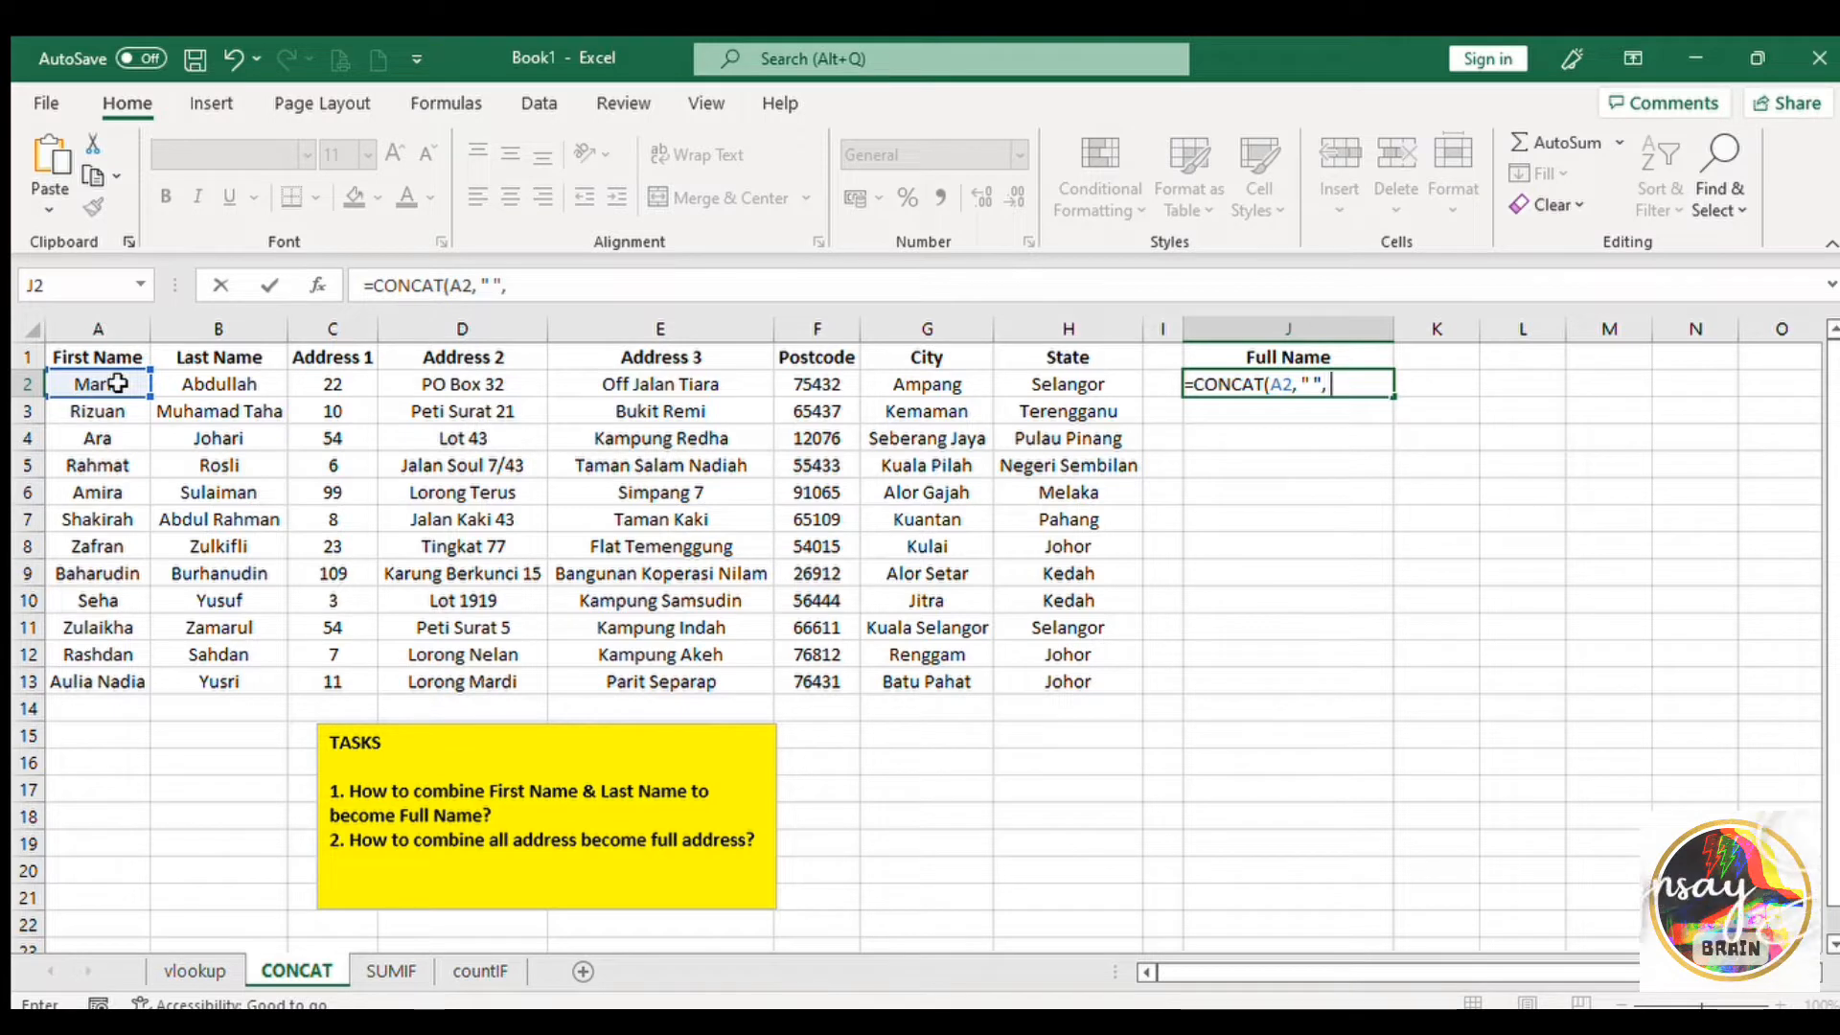
click(237, 384)
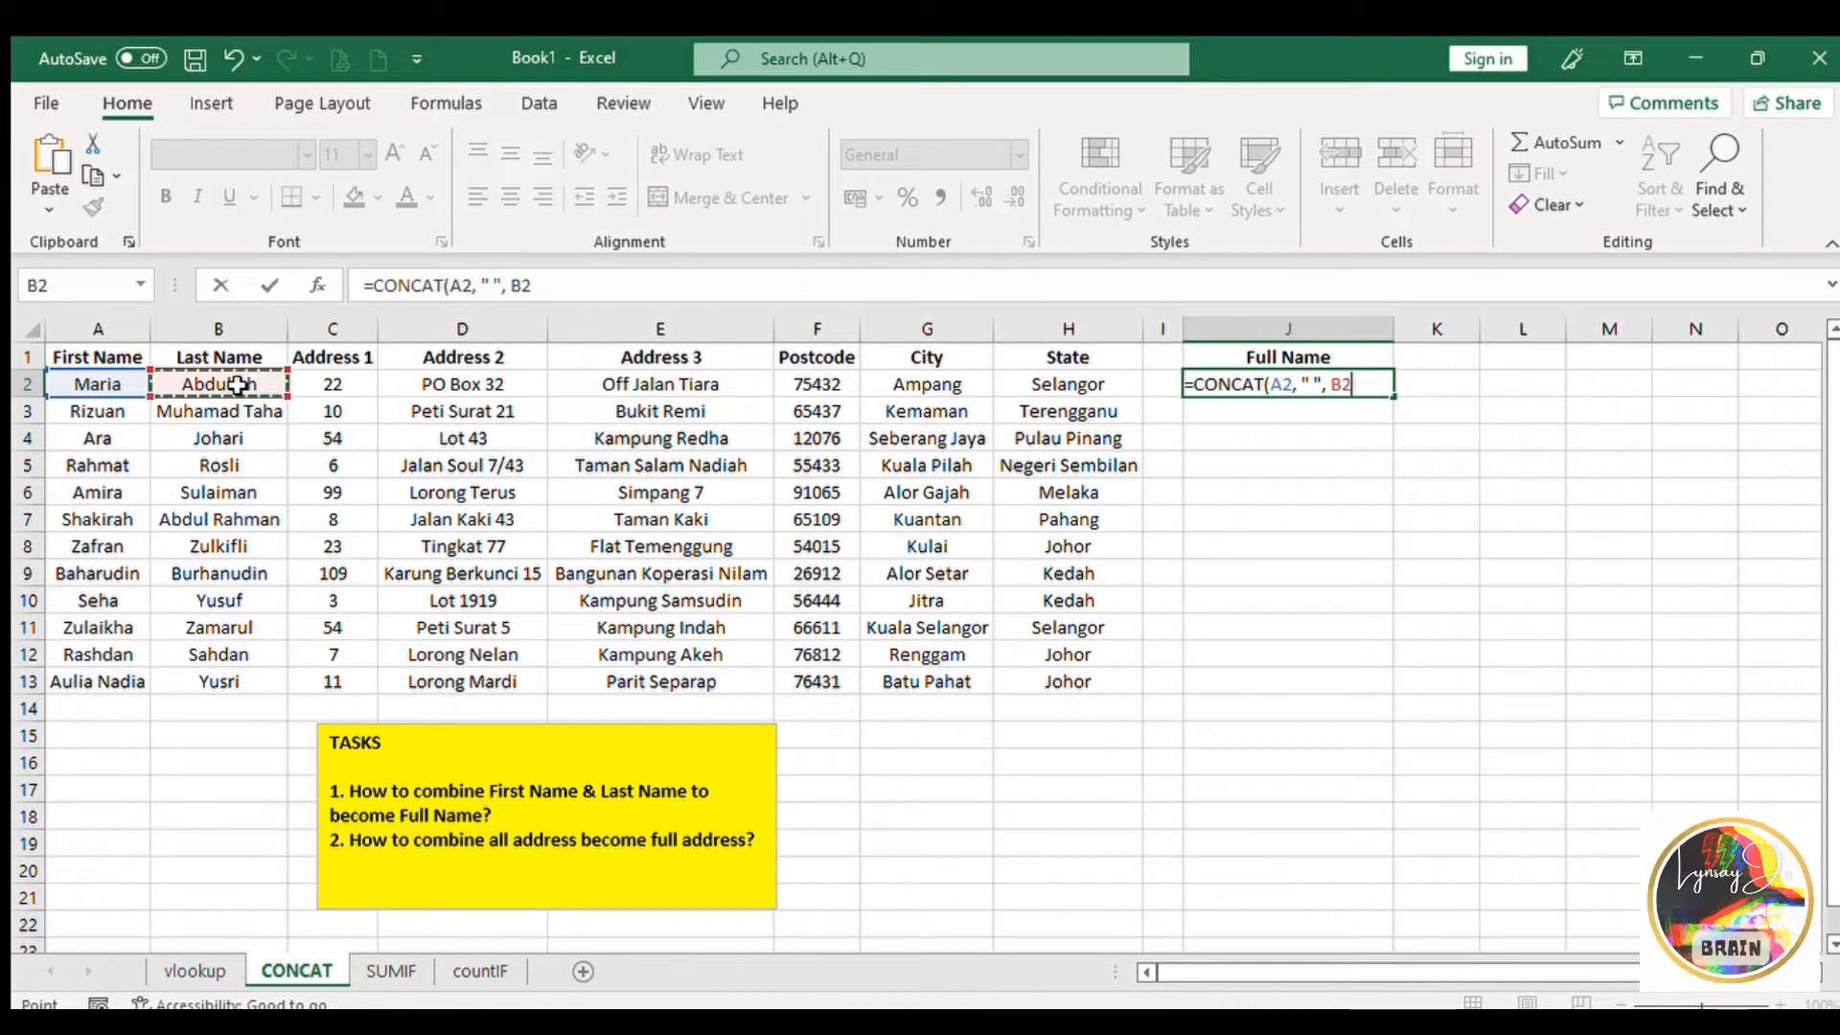
text())
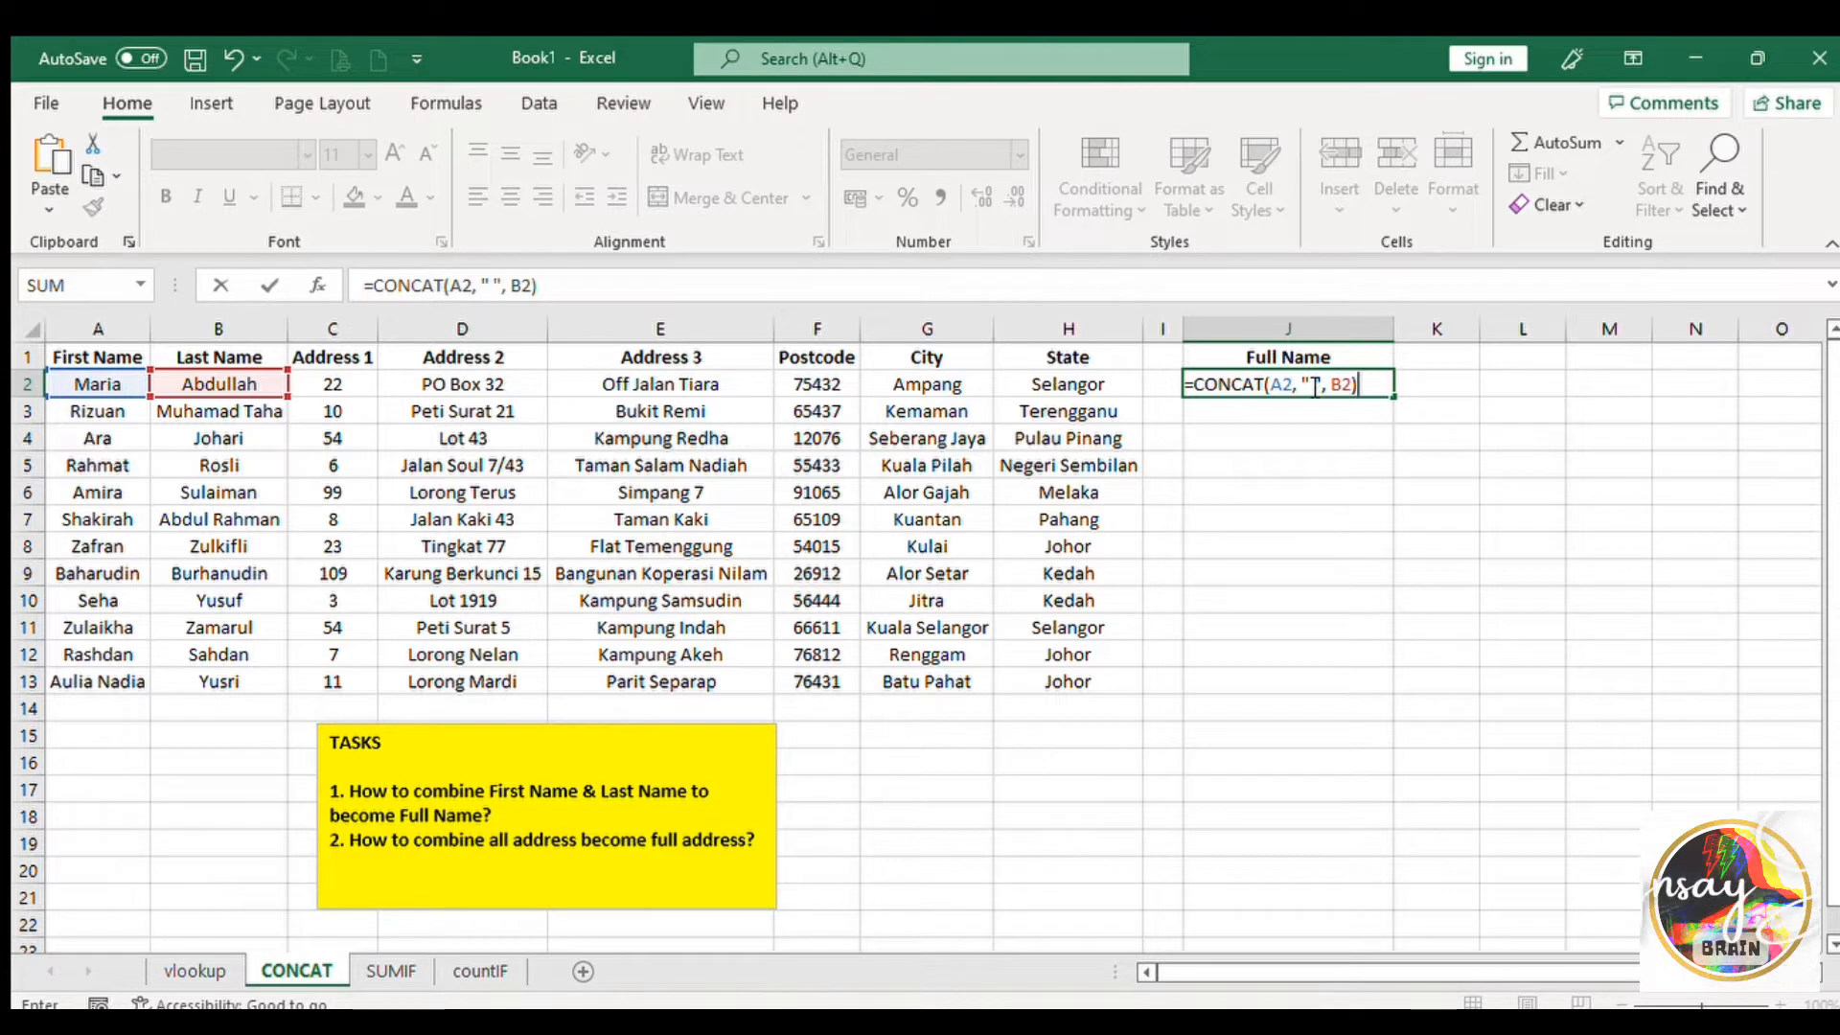
key(Return)
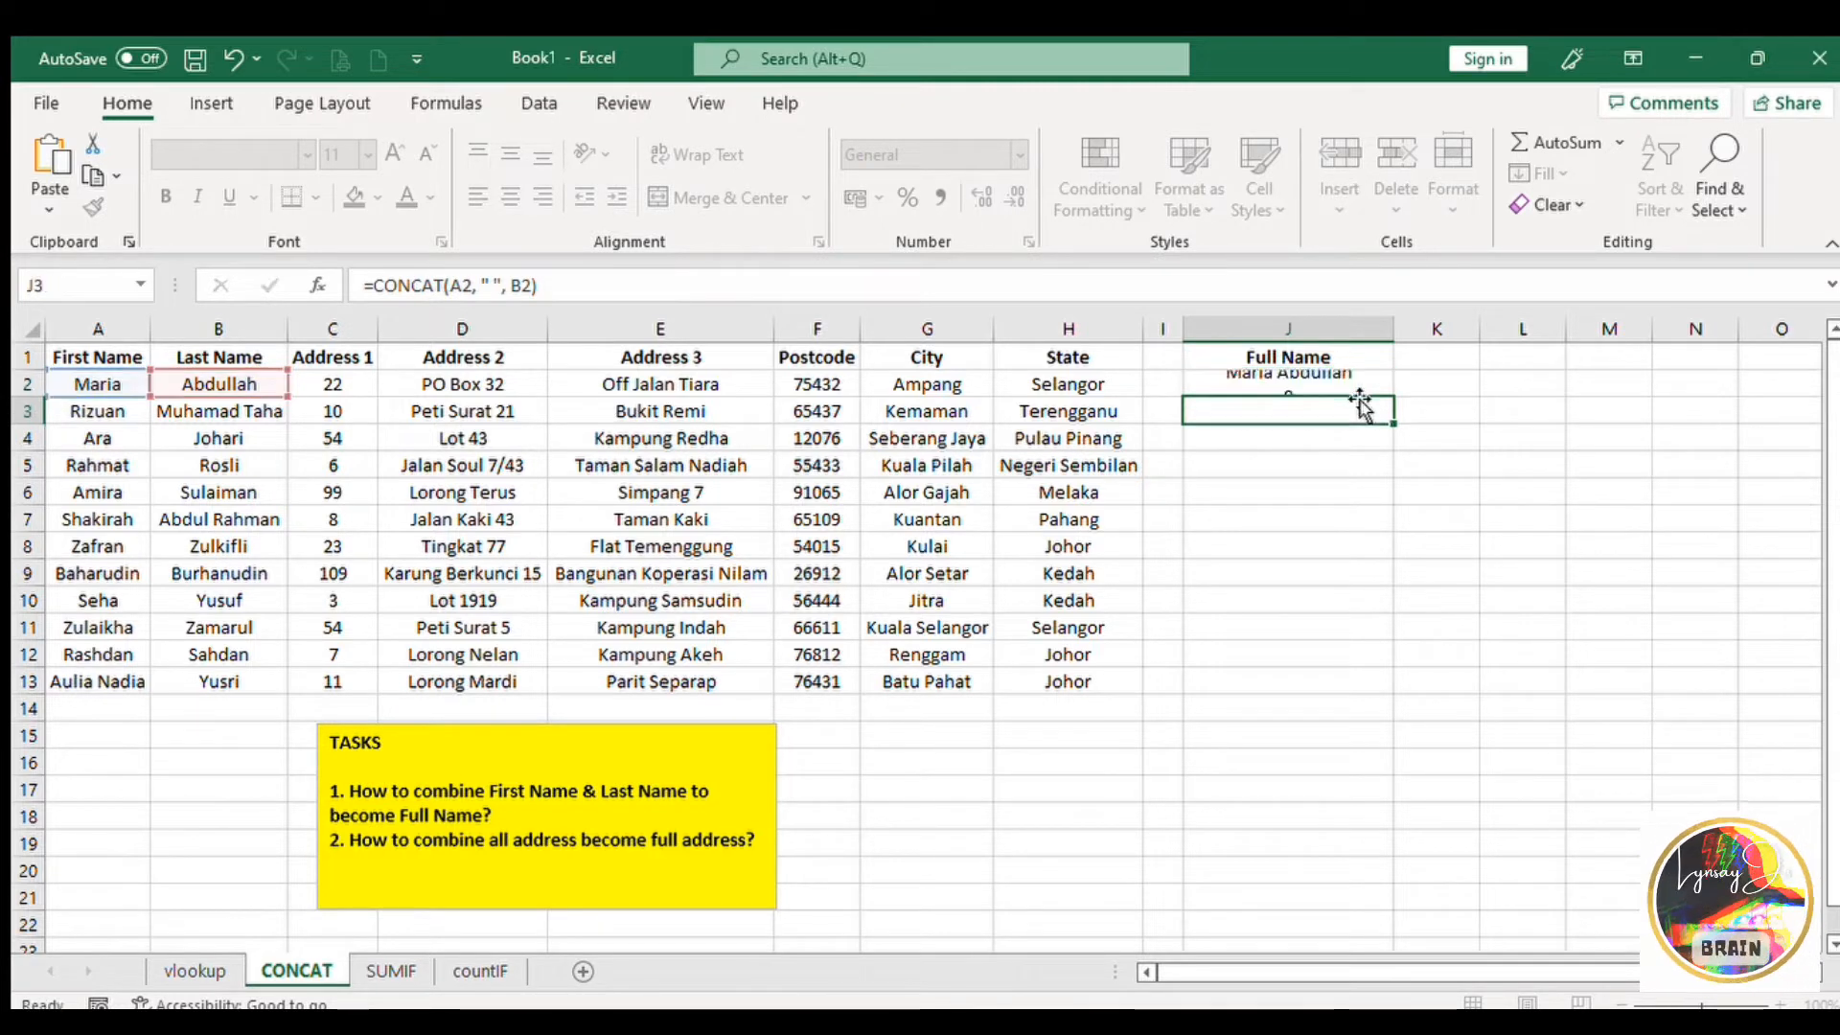
Copy the formula text from J2 to show it as plain text in K2.
click(1359, 383)
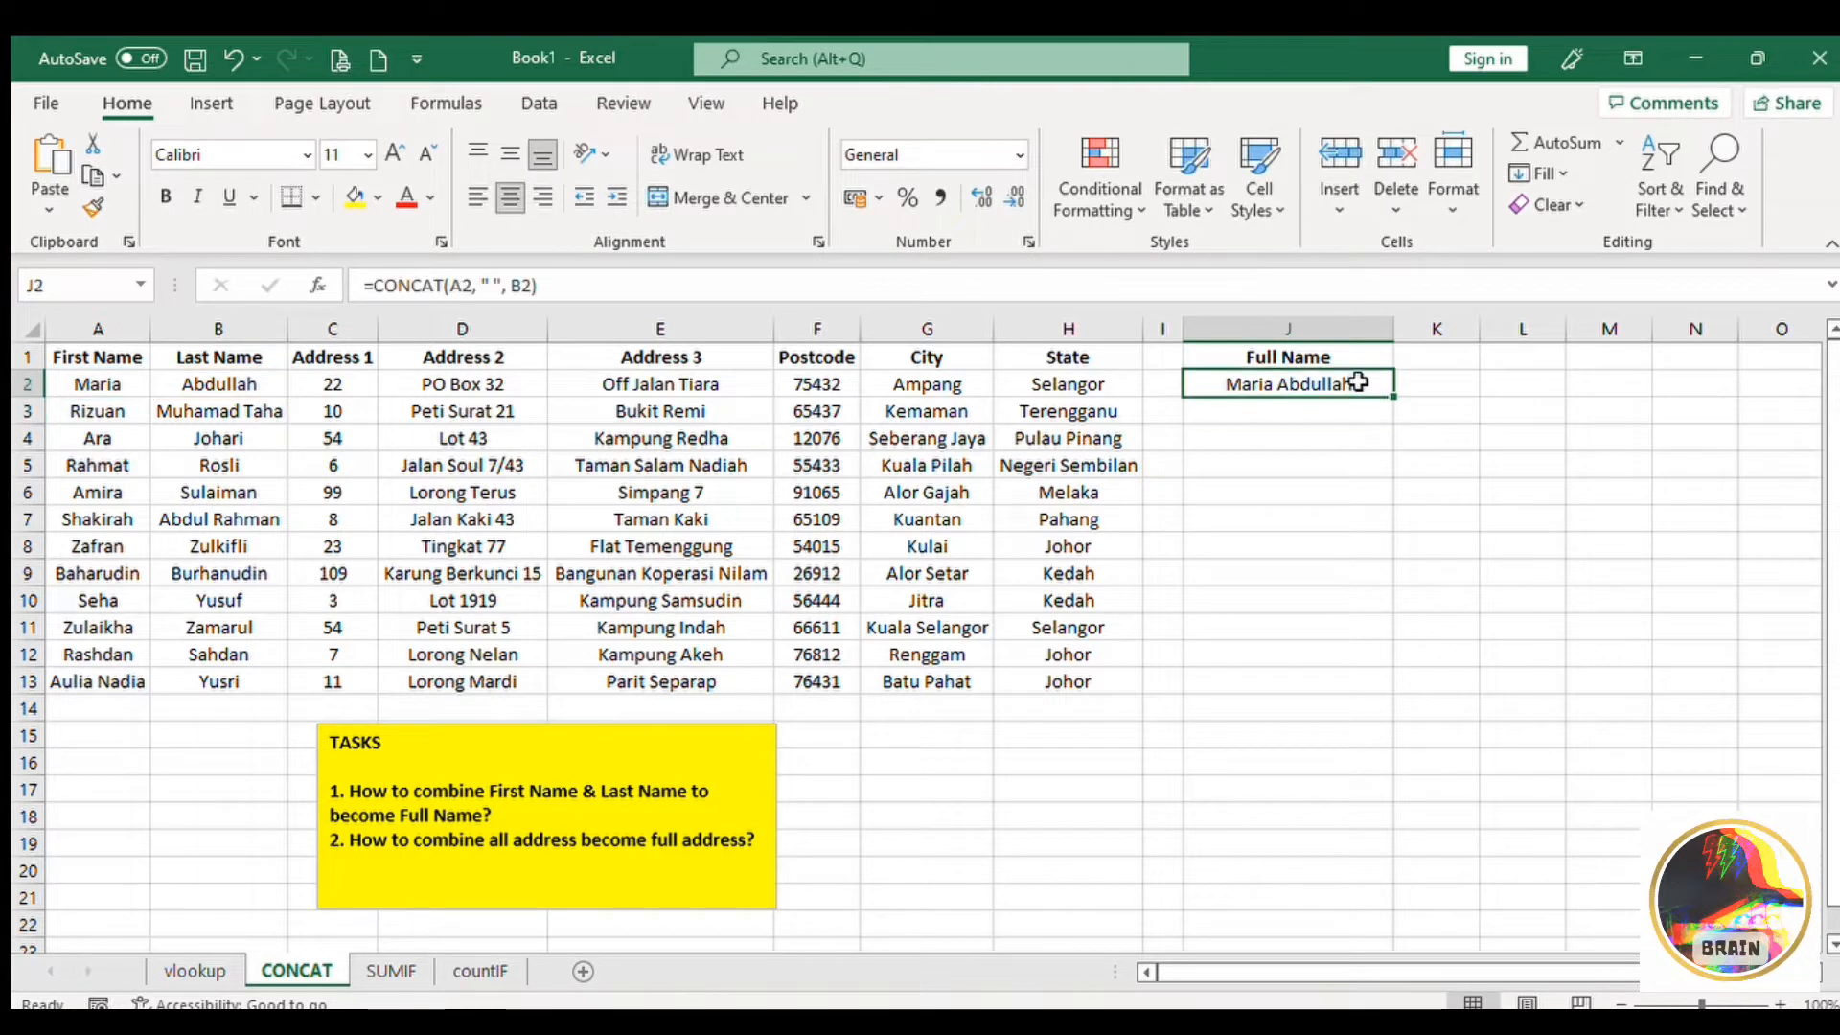
click(367, 285)
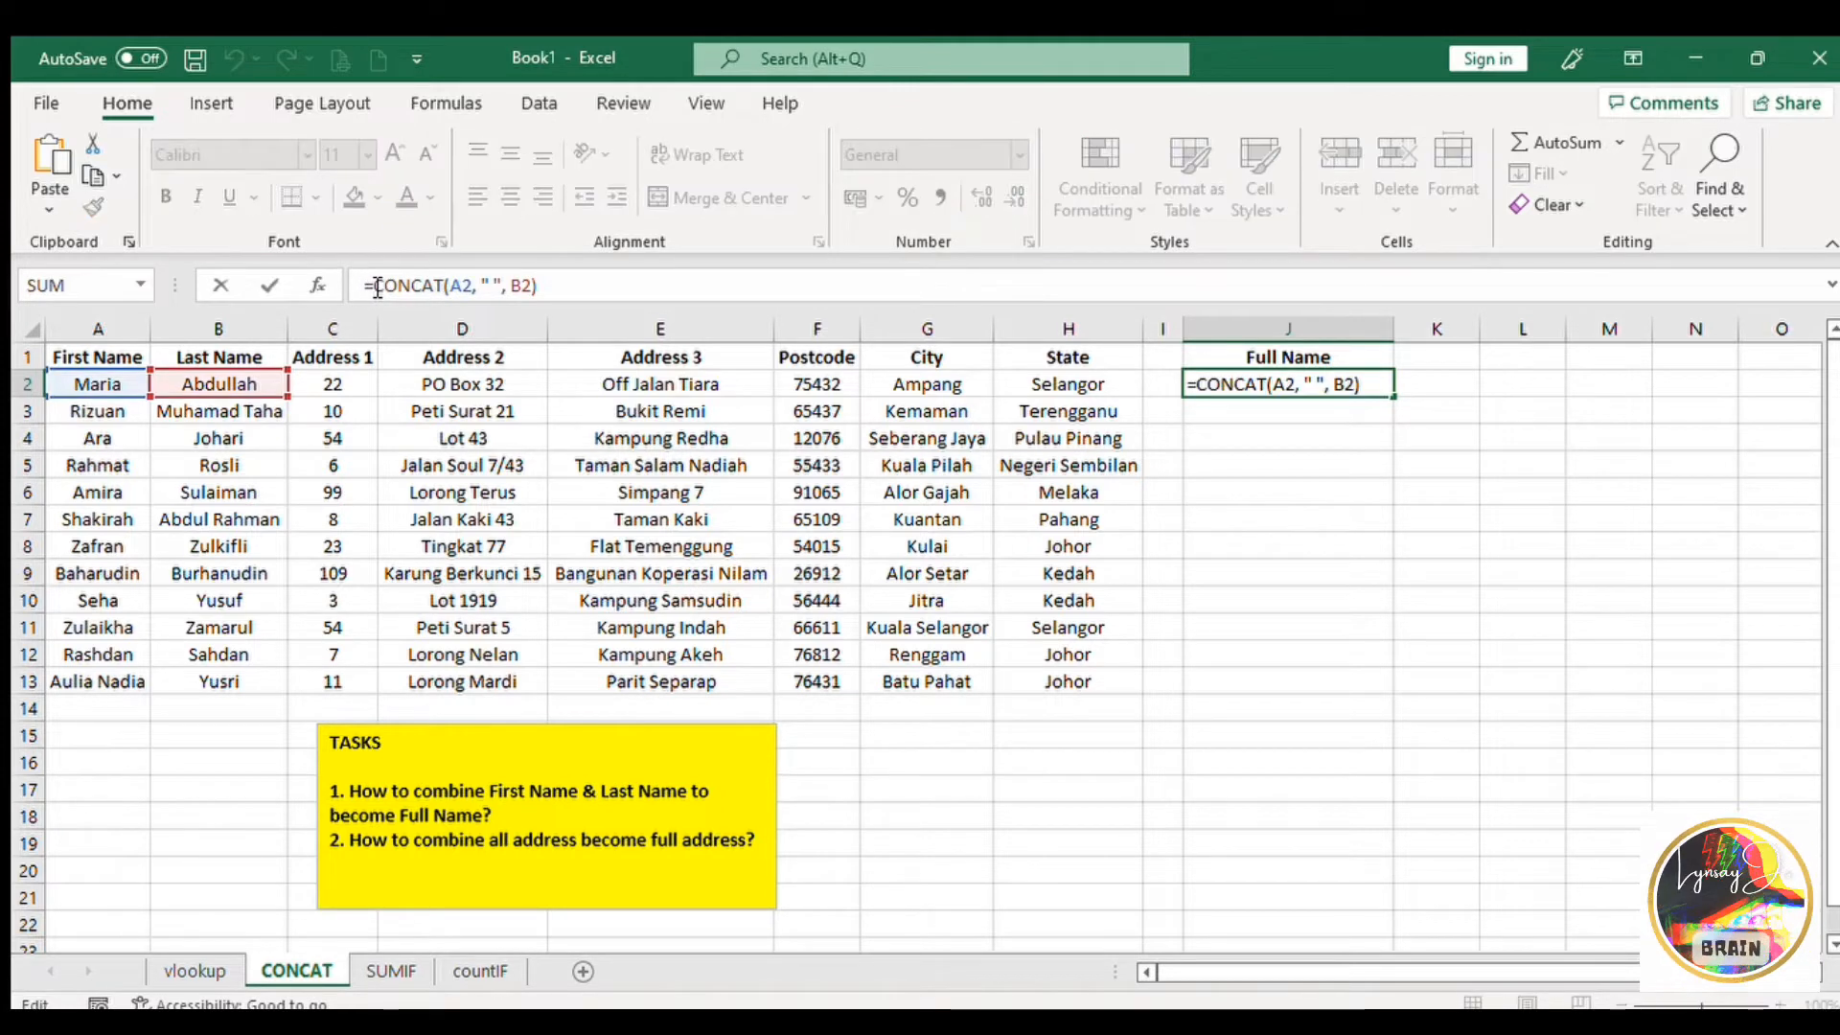
drag(367, 285, 643, 302)
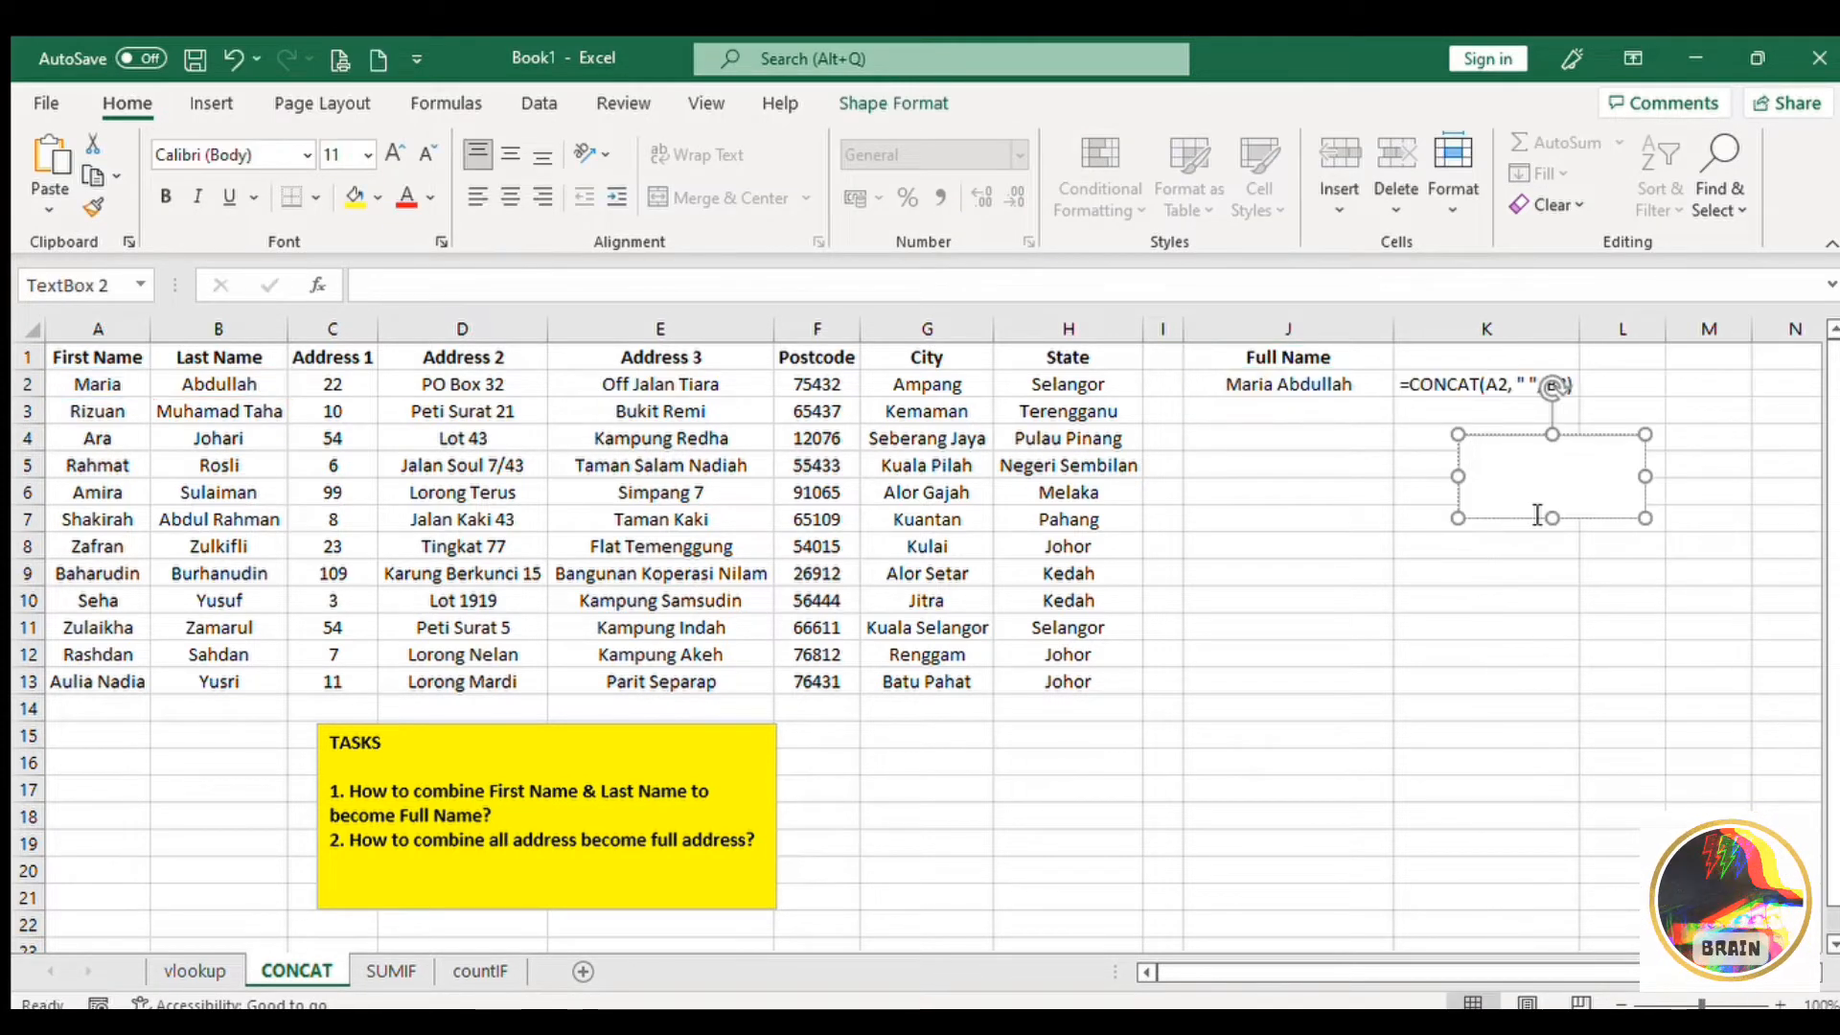
Write two explanation lines in the text box: "A2 is first string" and "" " is for space in between two strings".
text(is)
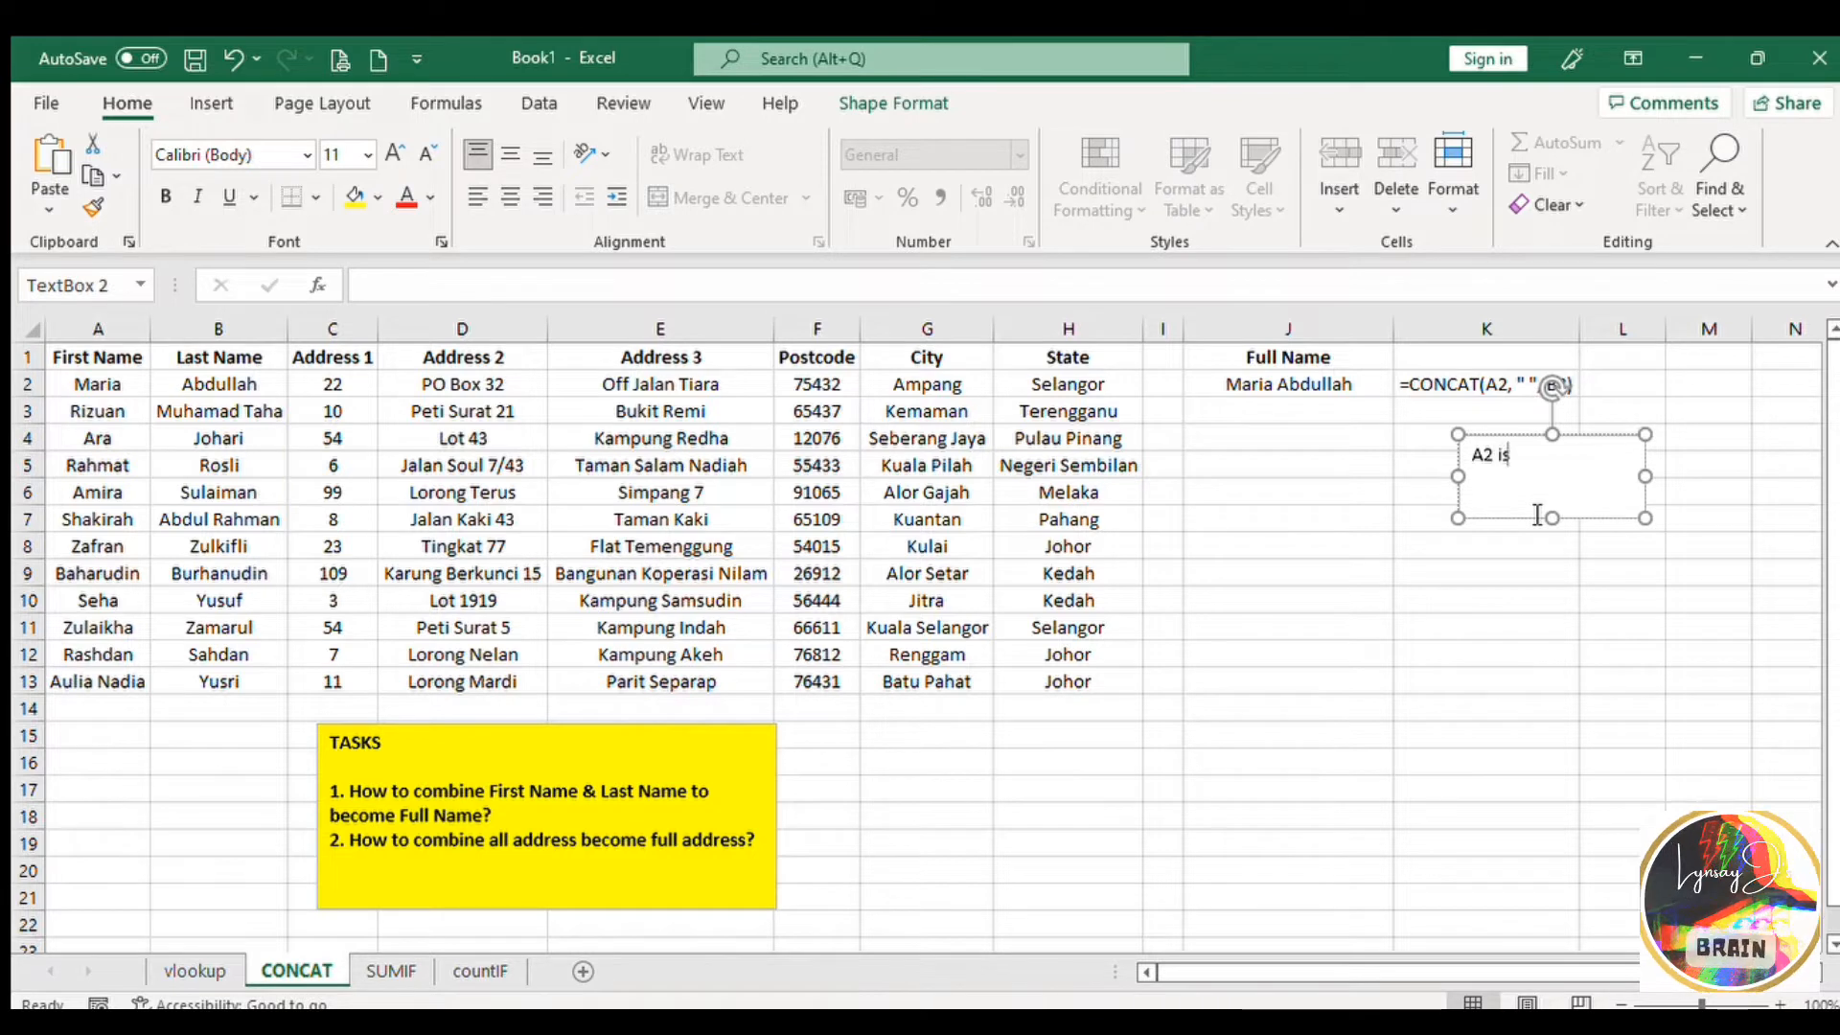
text( first string)
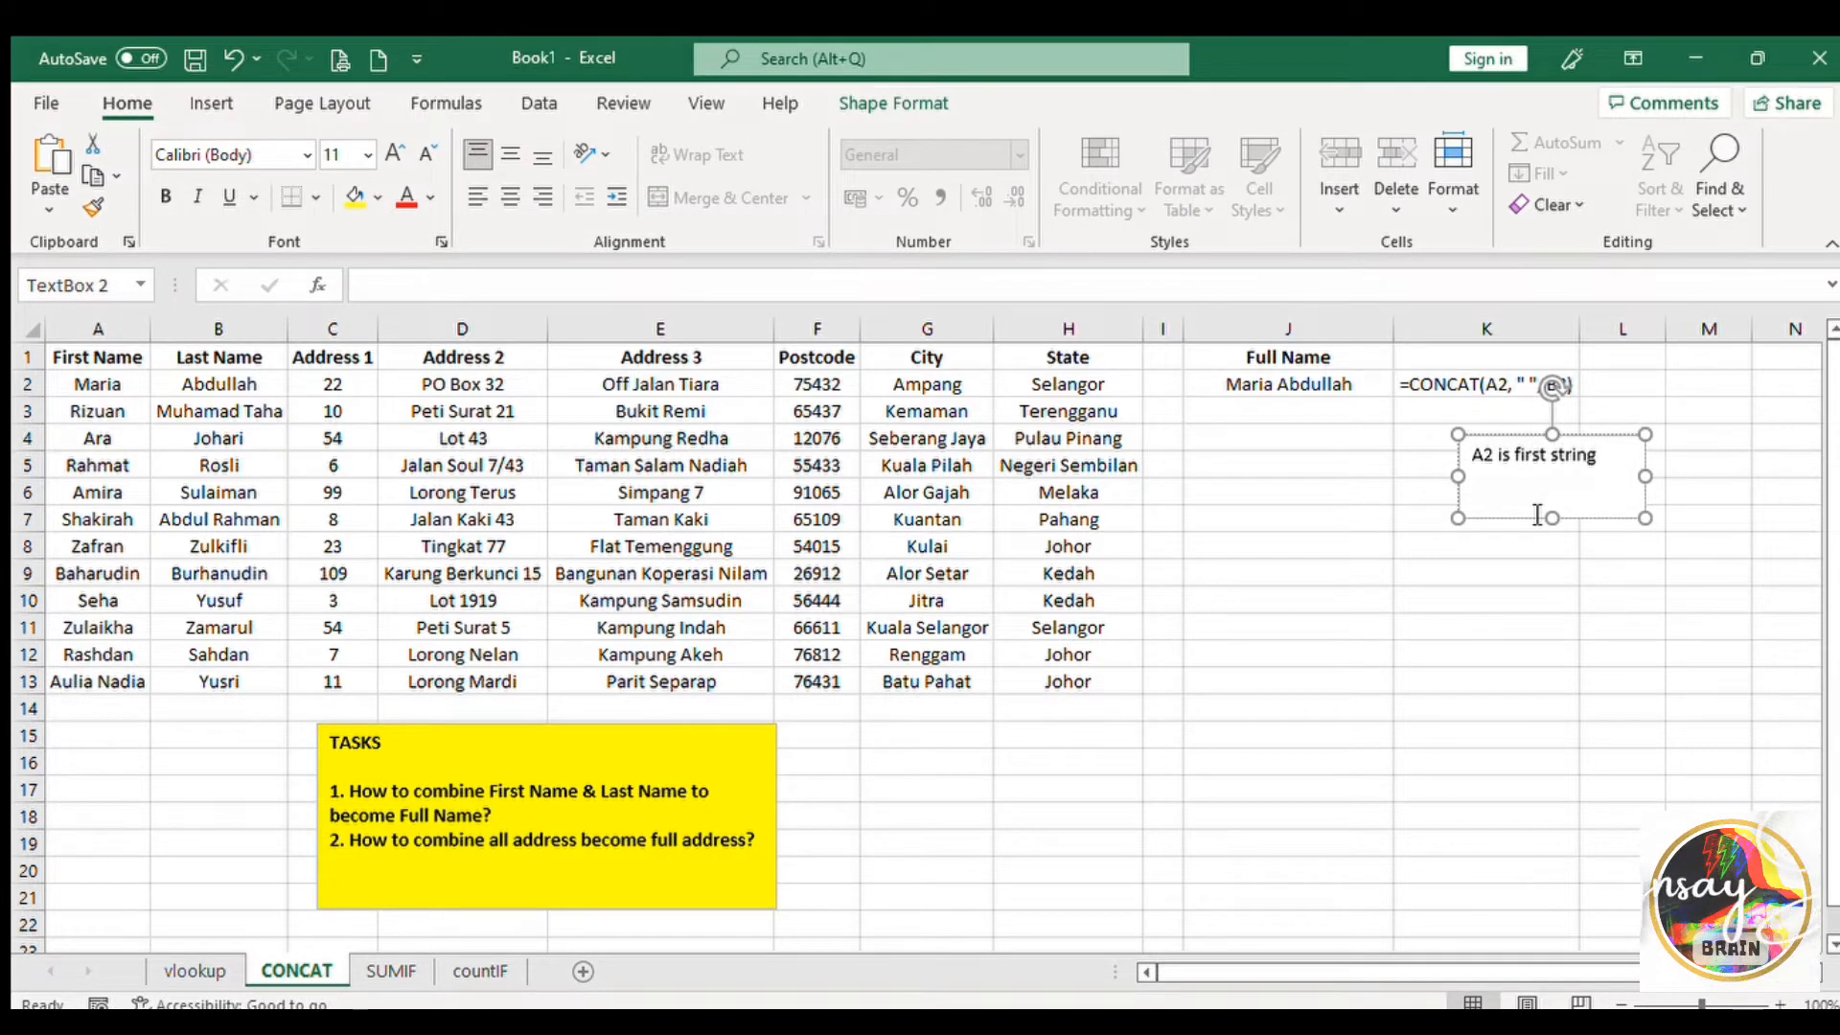
key(Return)
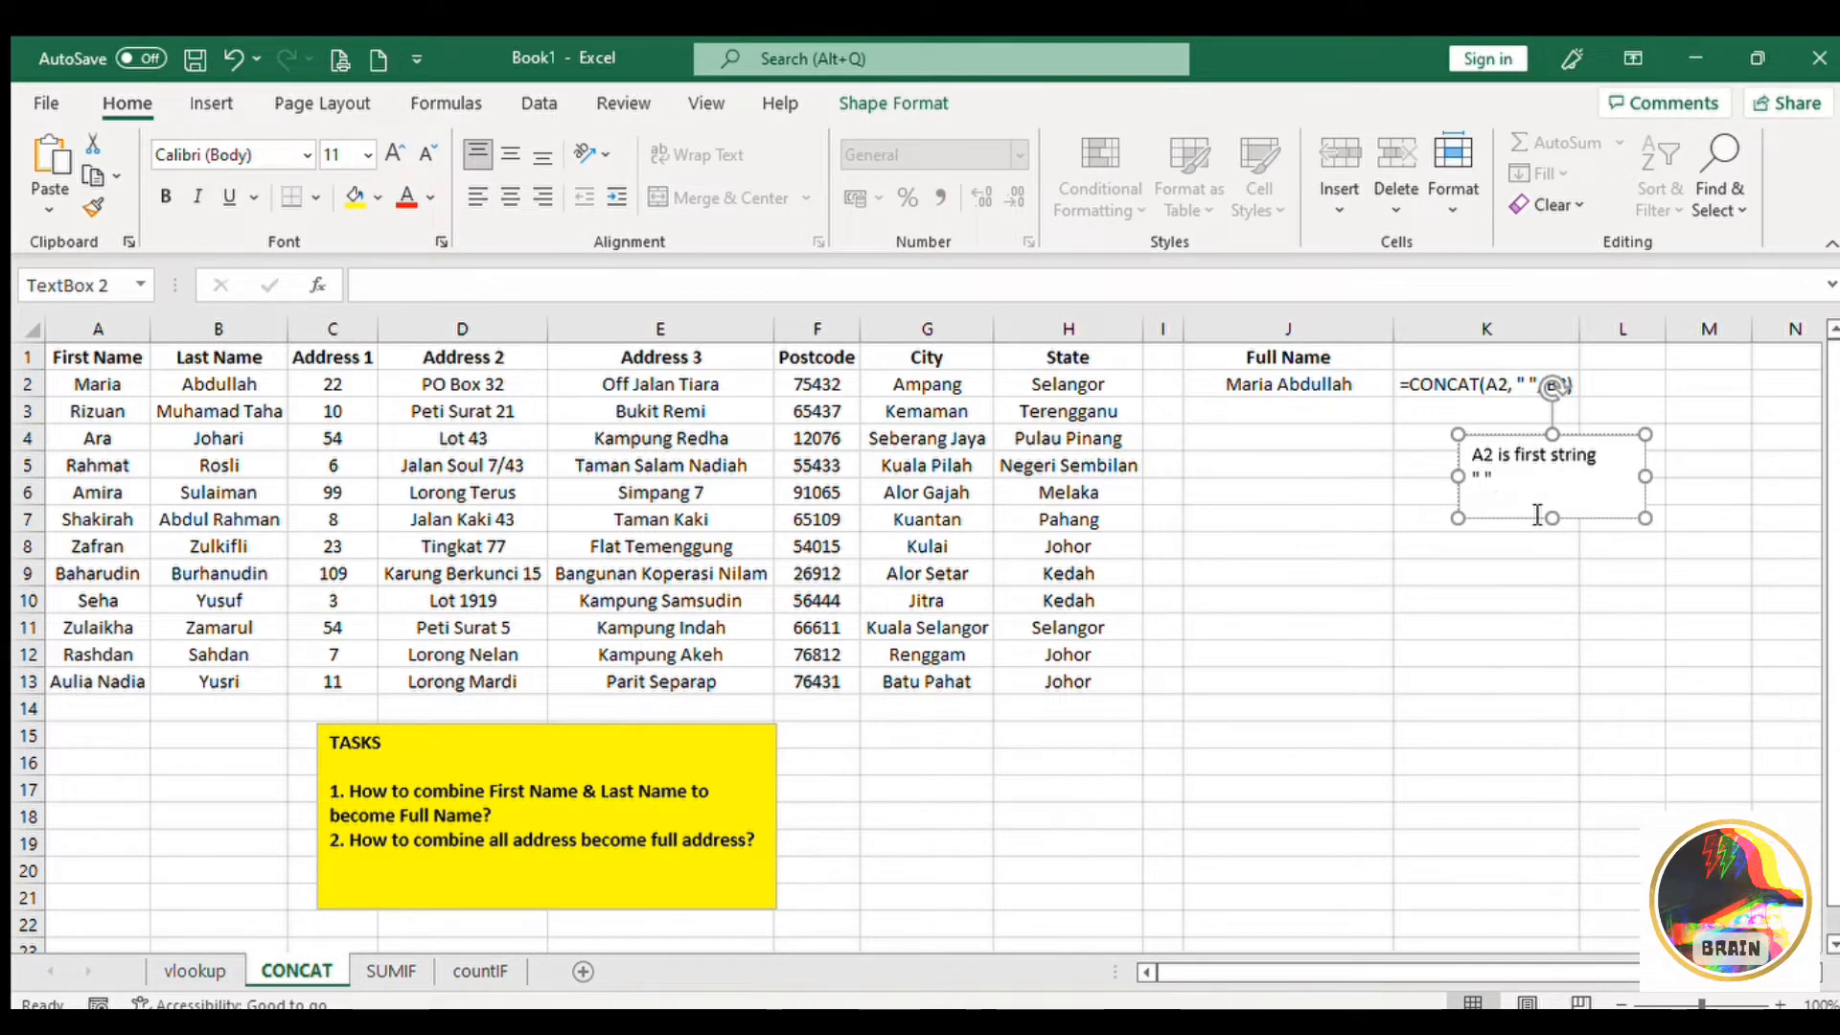
text(" " is for spac)
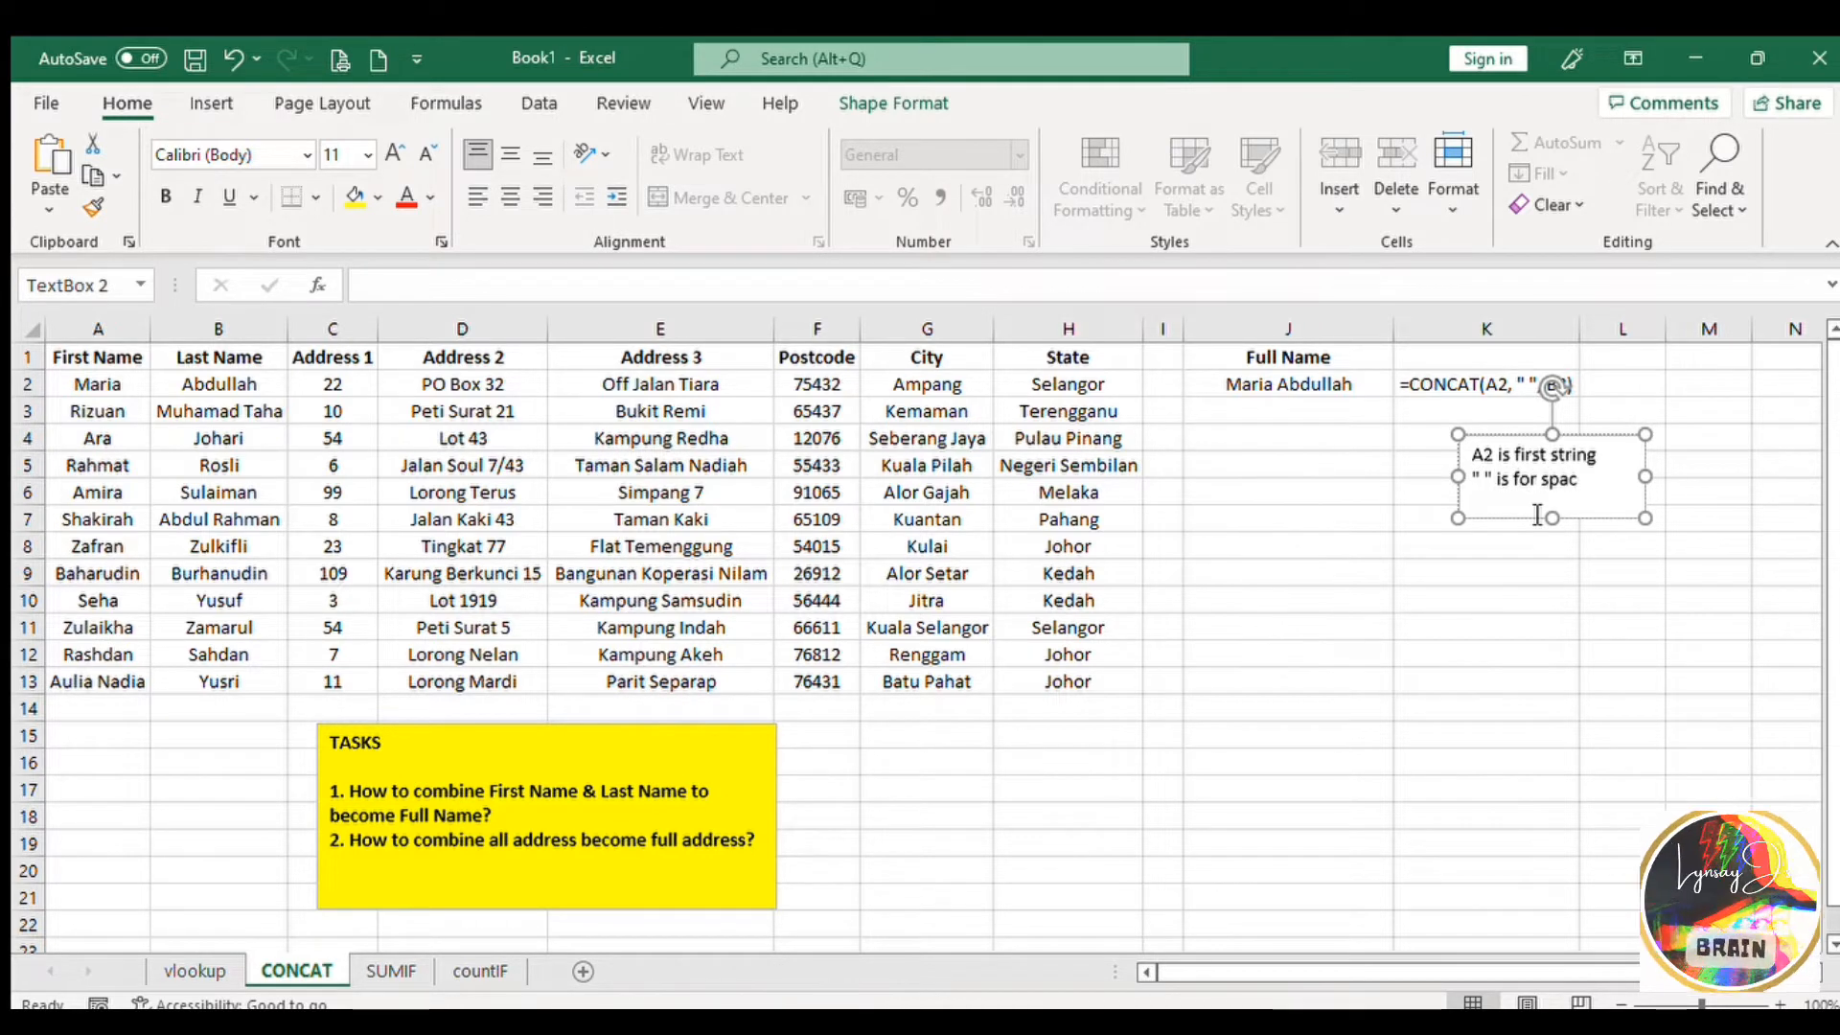
text(e in between)
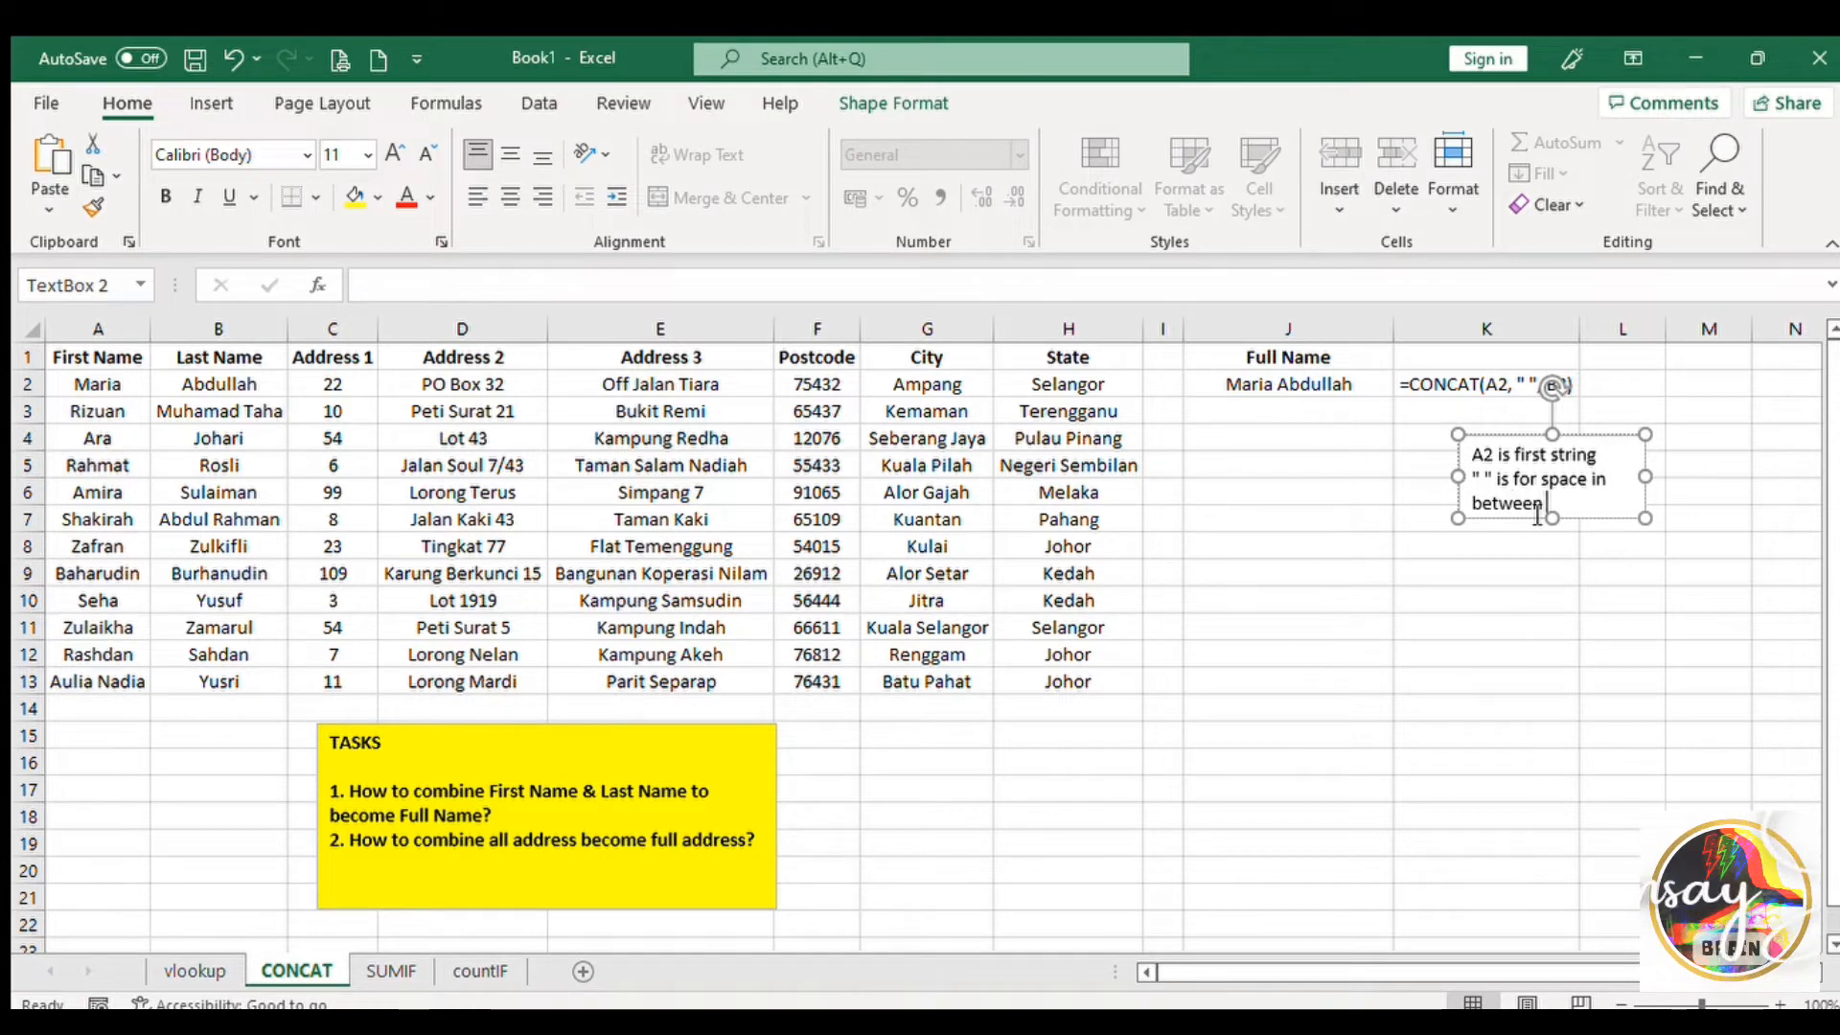
text( two strings)
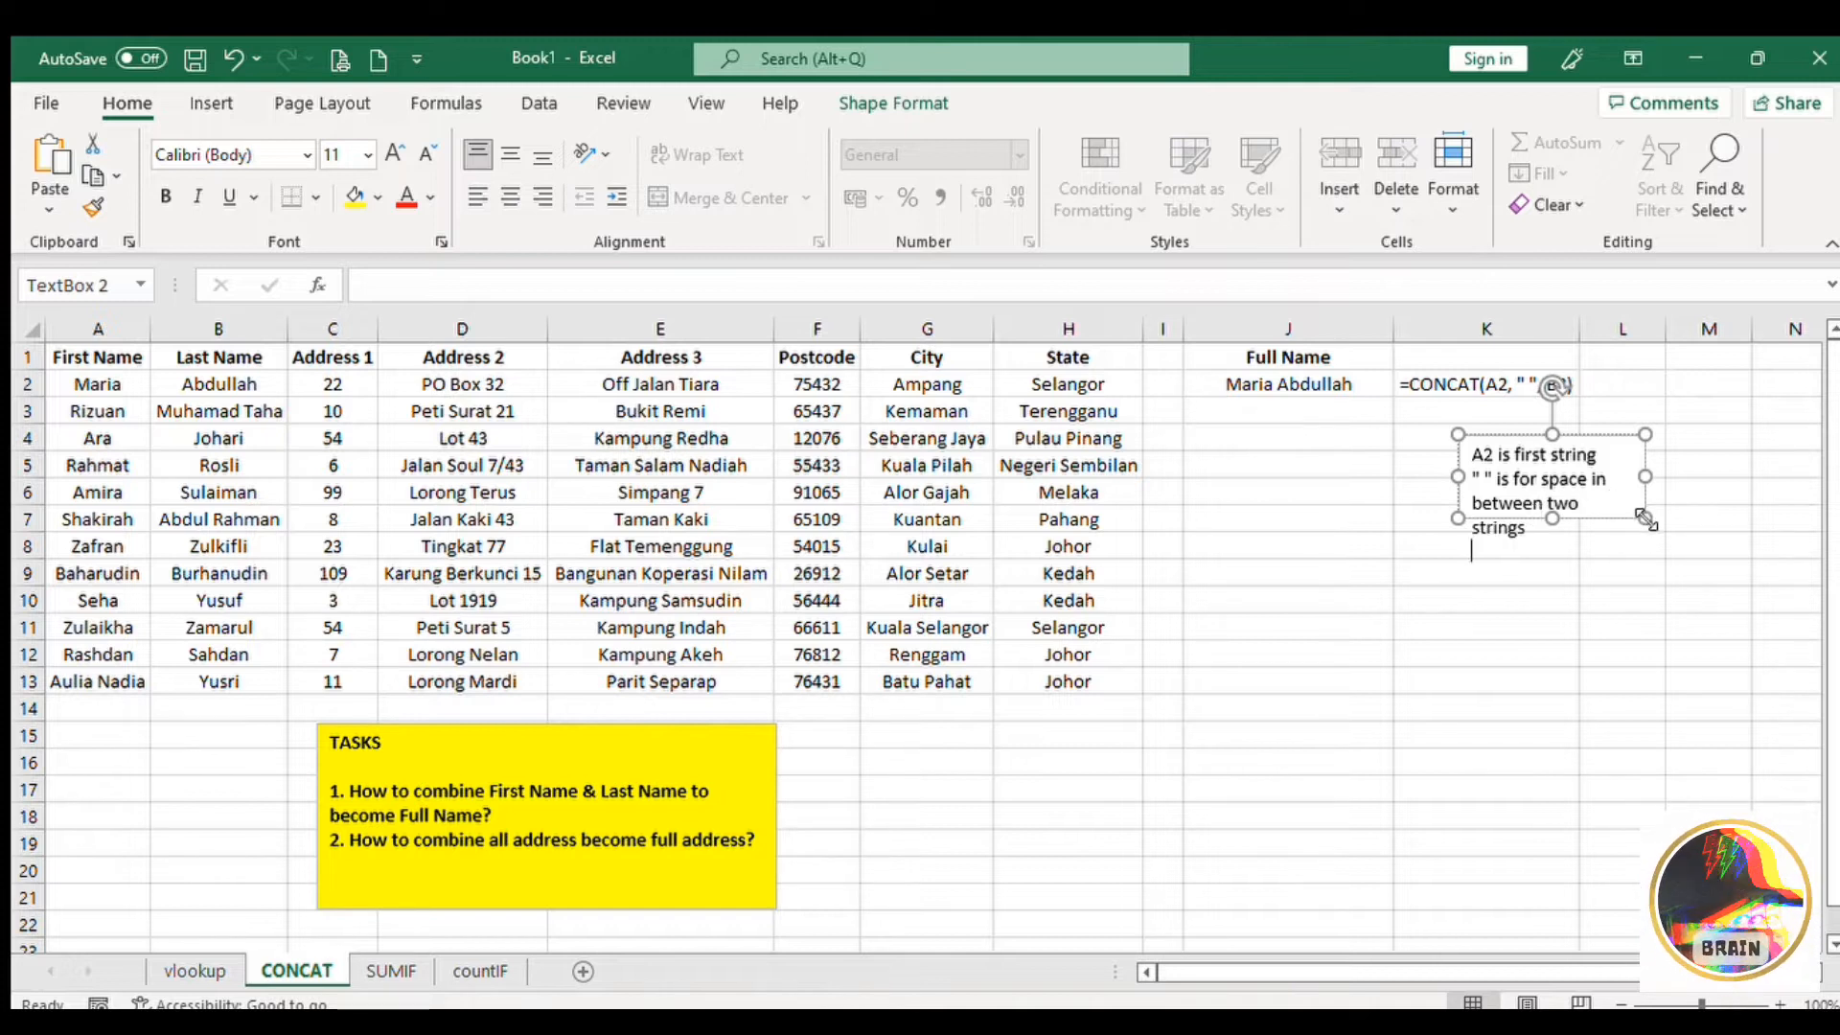
Enlarge the text box and add the line "B2 is second string" below the existing notes.
drag(1645, 519, 1711, 653)
click(1581, 530)
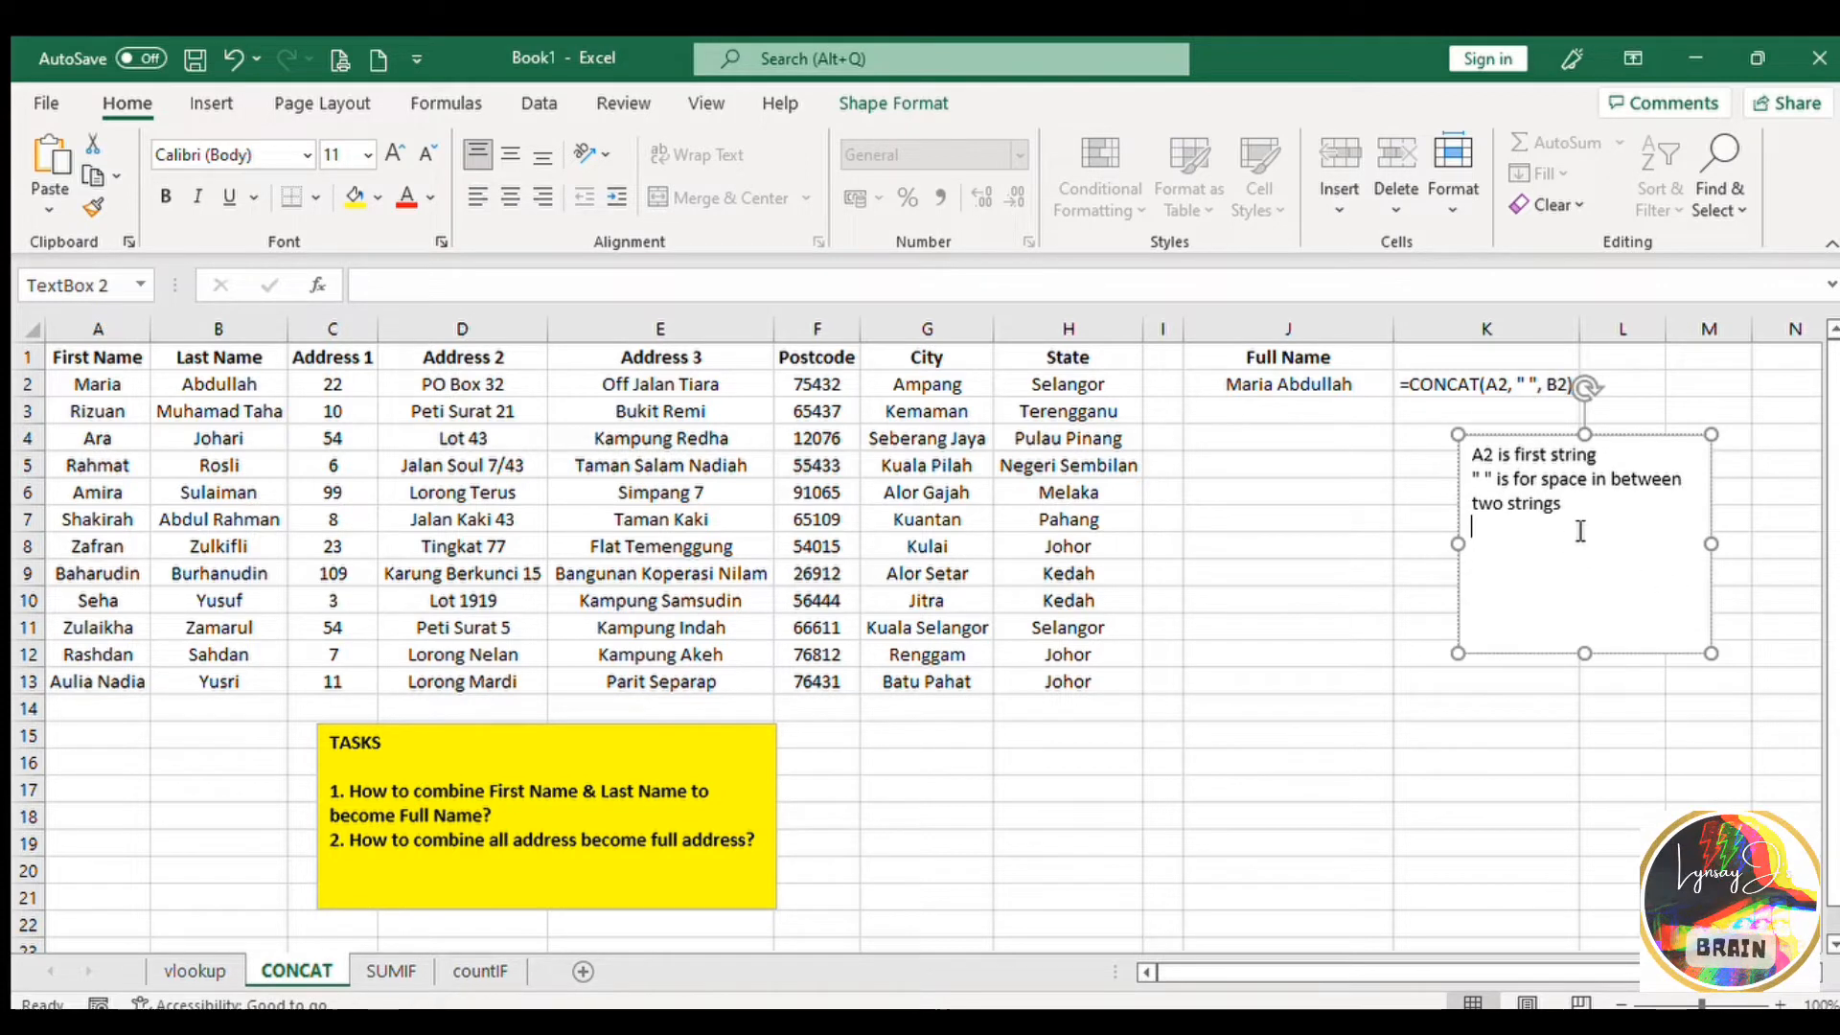
key(Return)
text(B2 i)
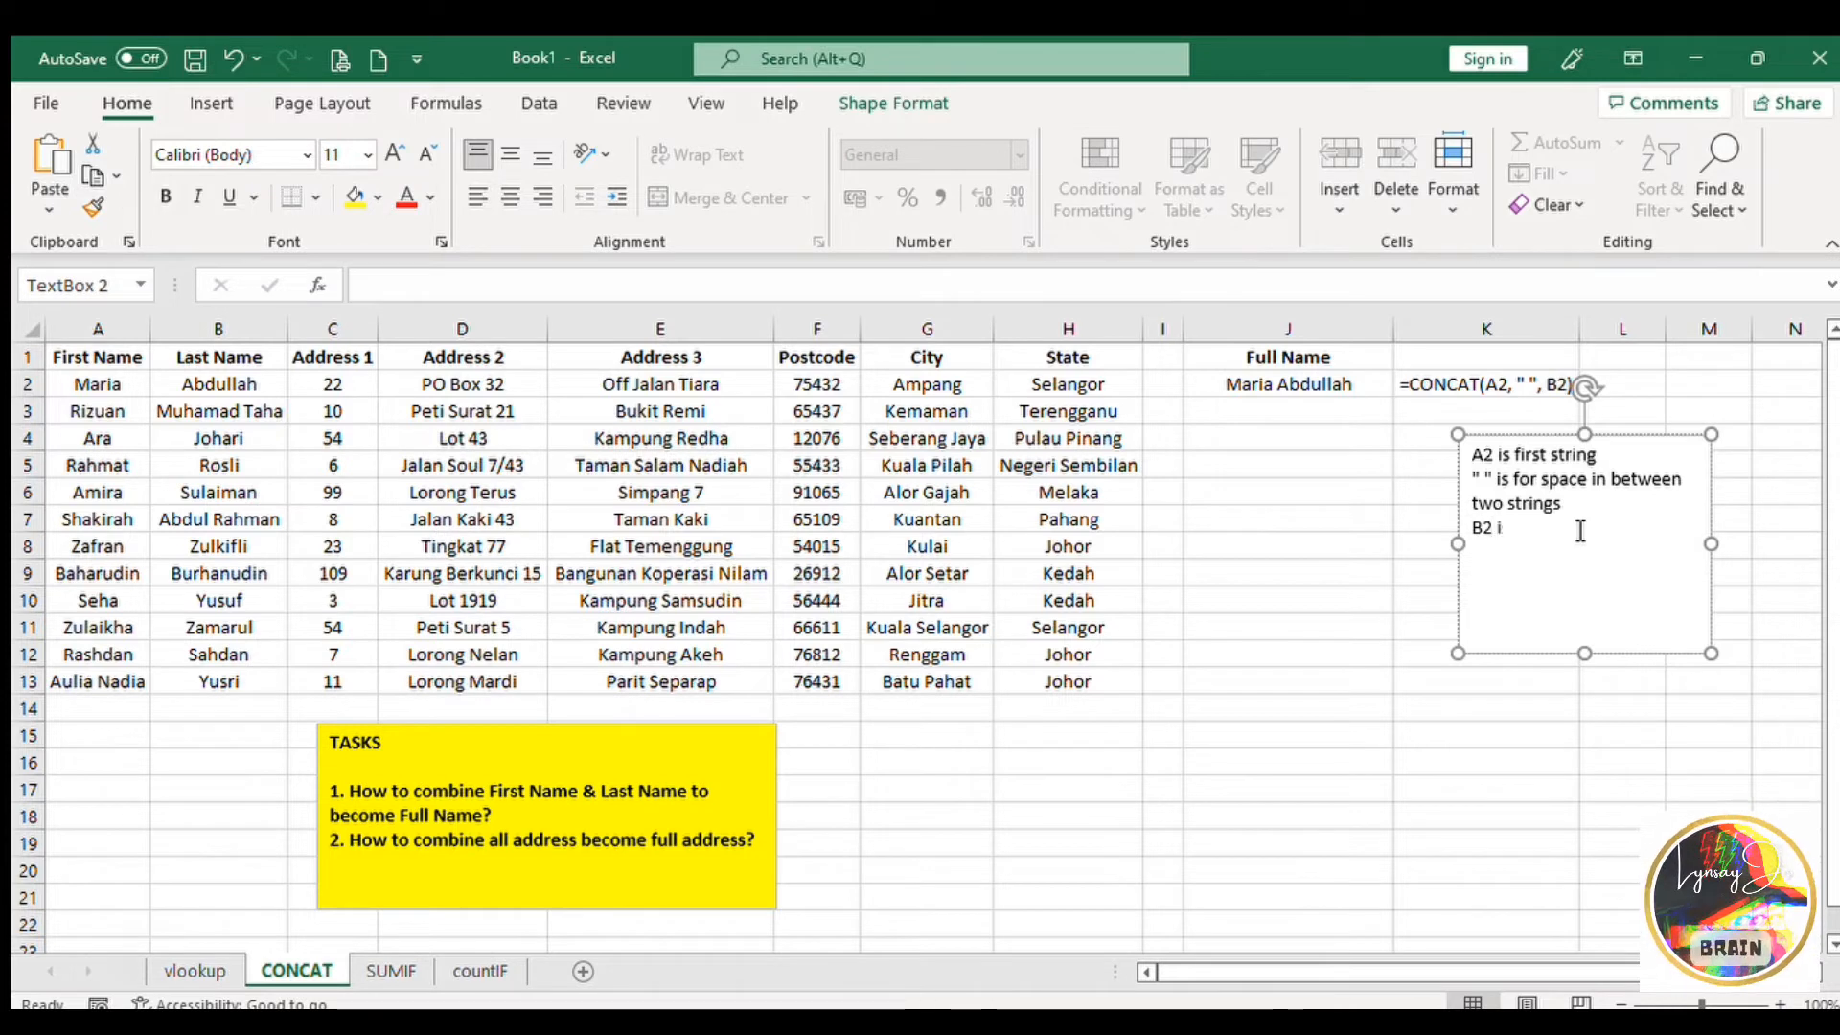
text(s seco)
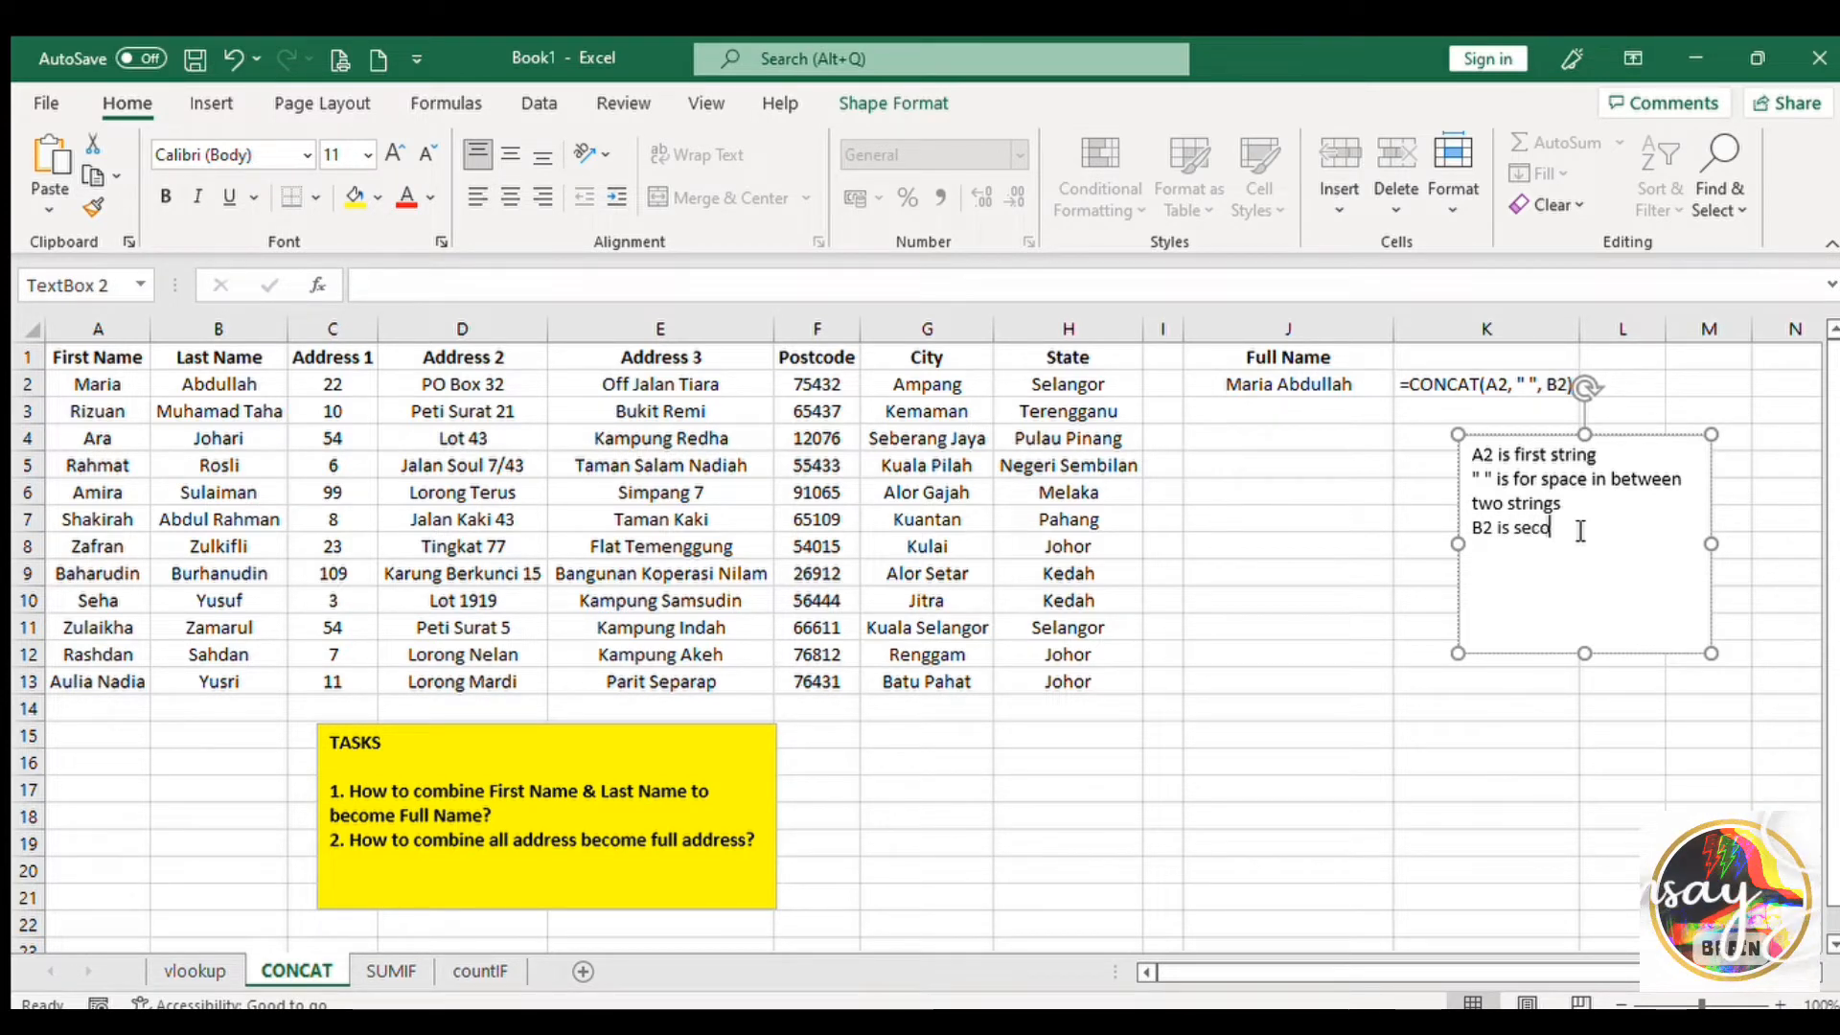
text(nd string)
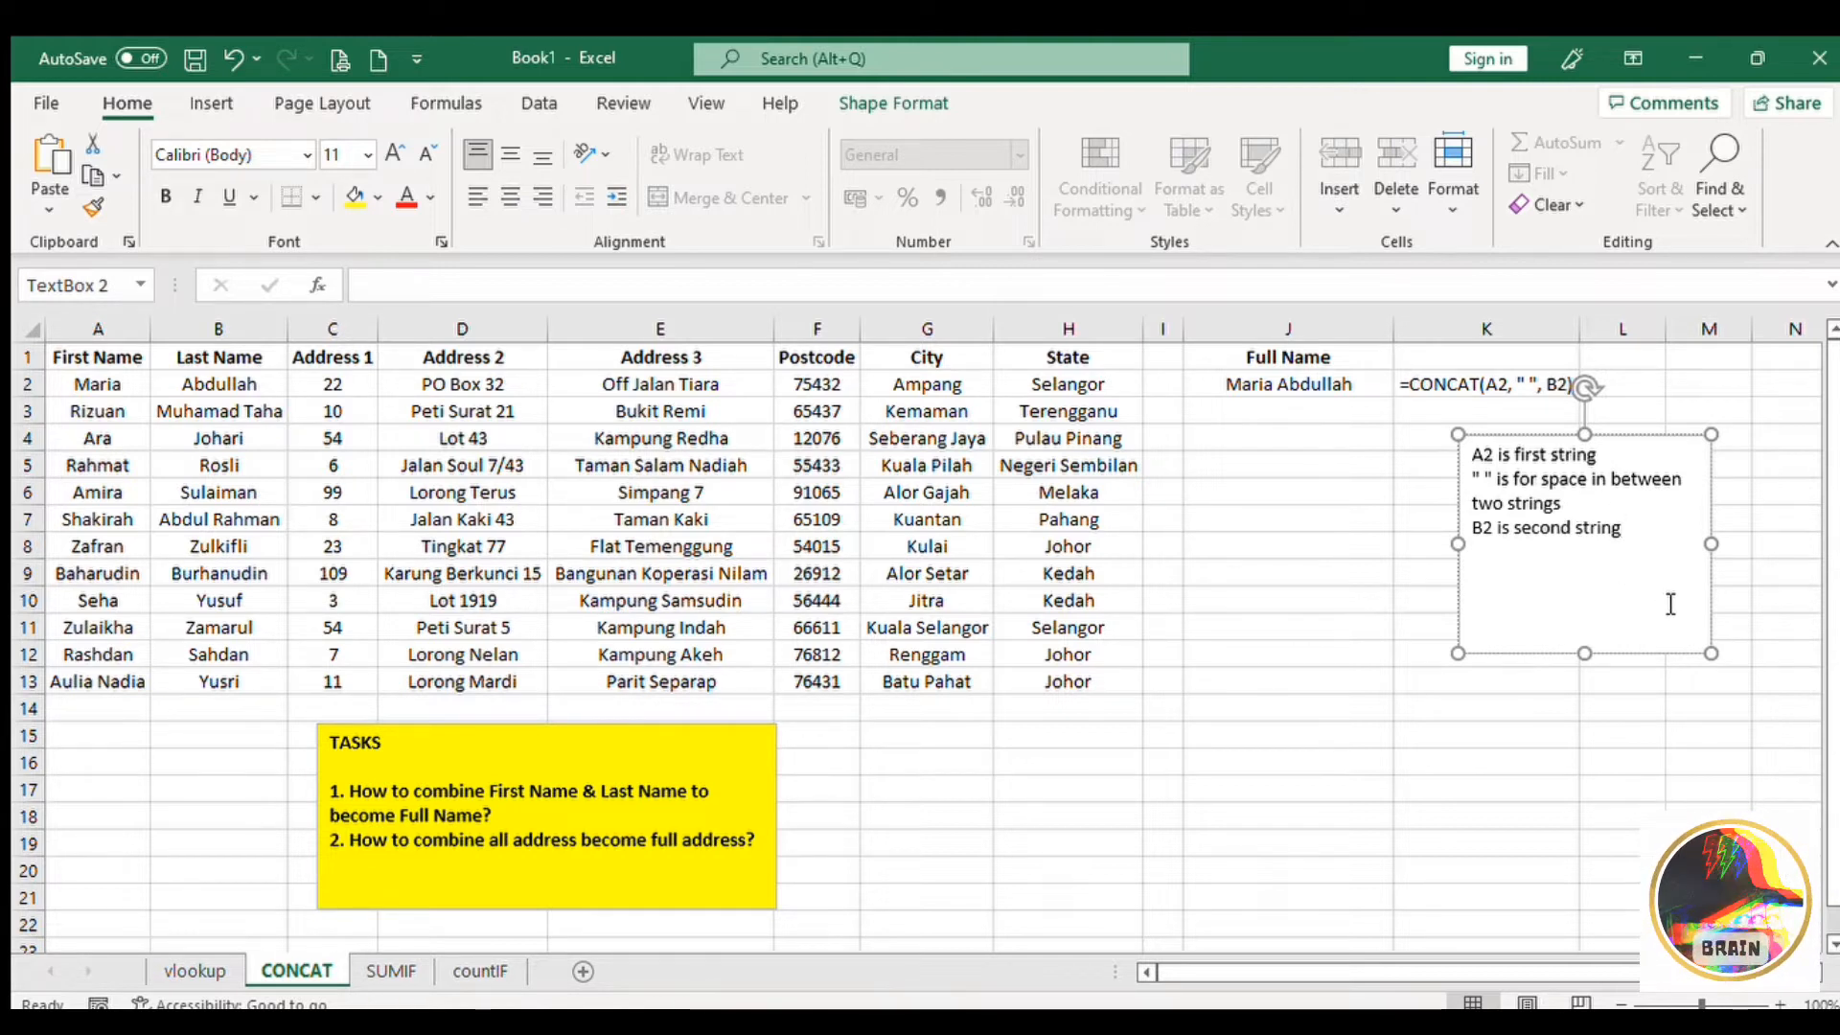
Shorten the text box to fit its notes and move it down beside rows 9 to 13 in columns K and L.
drag(1585, 653, 1586, 571)
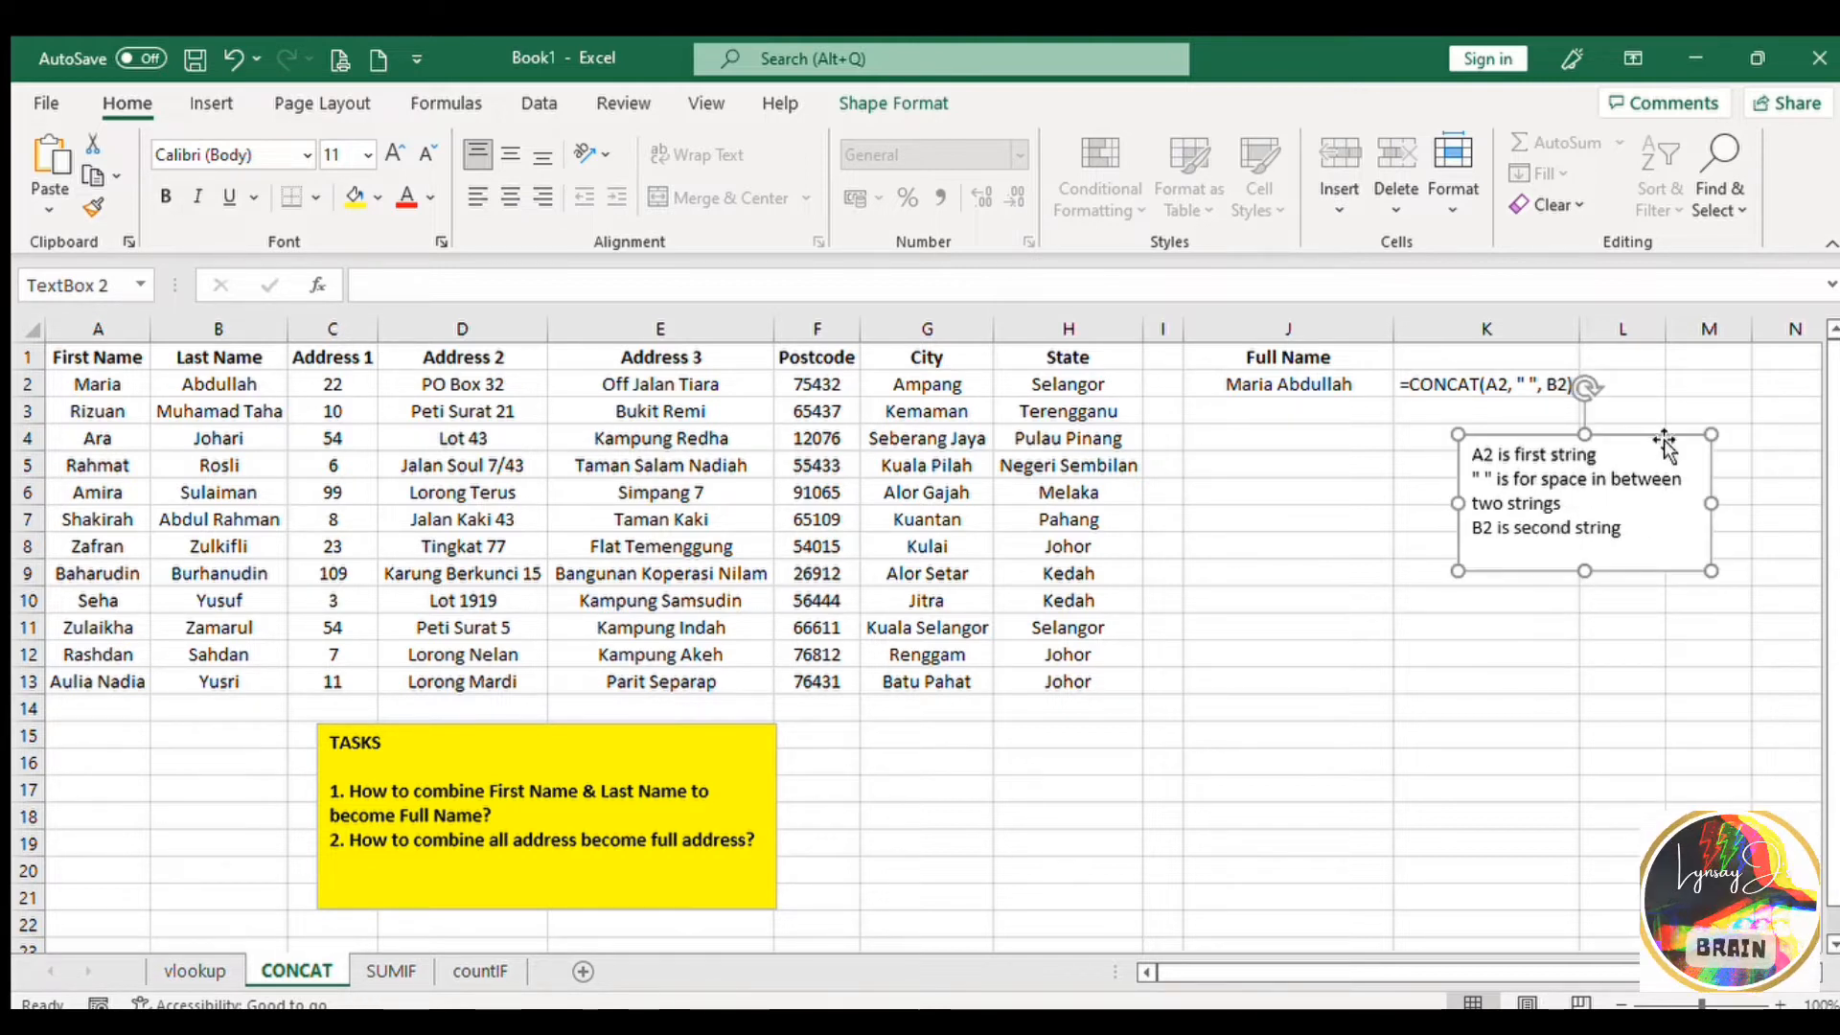
drag(1672, 434, 1616, 574)
click(1562, 459)
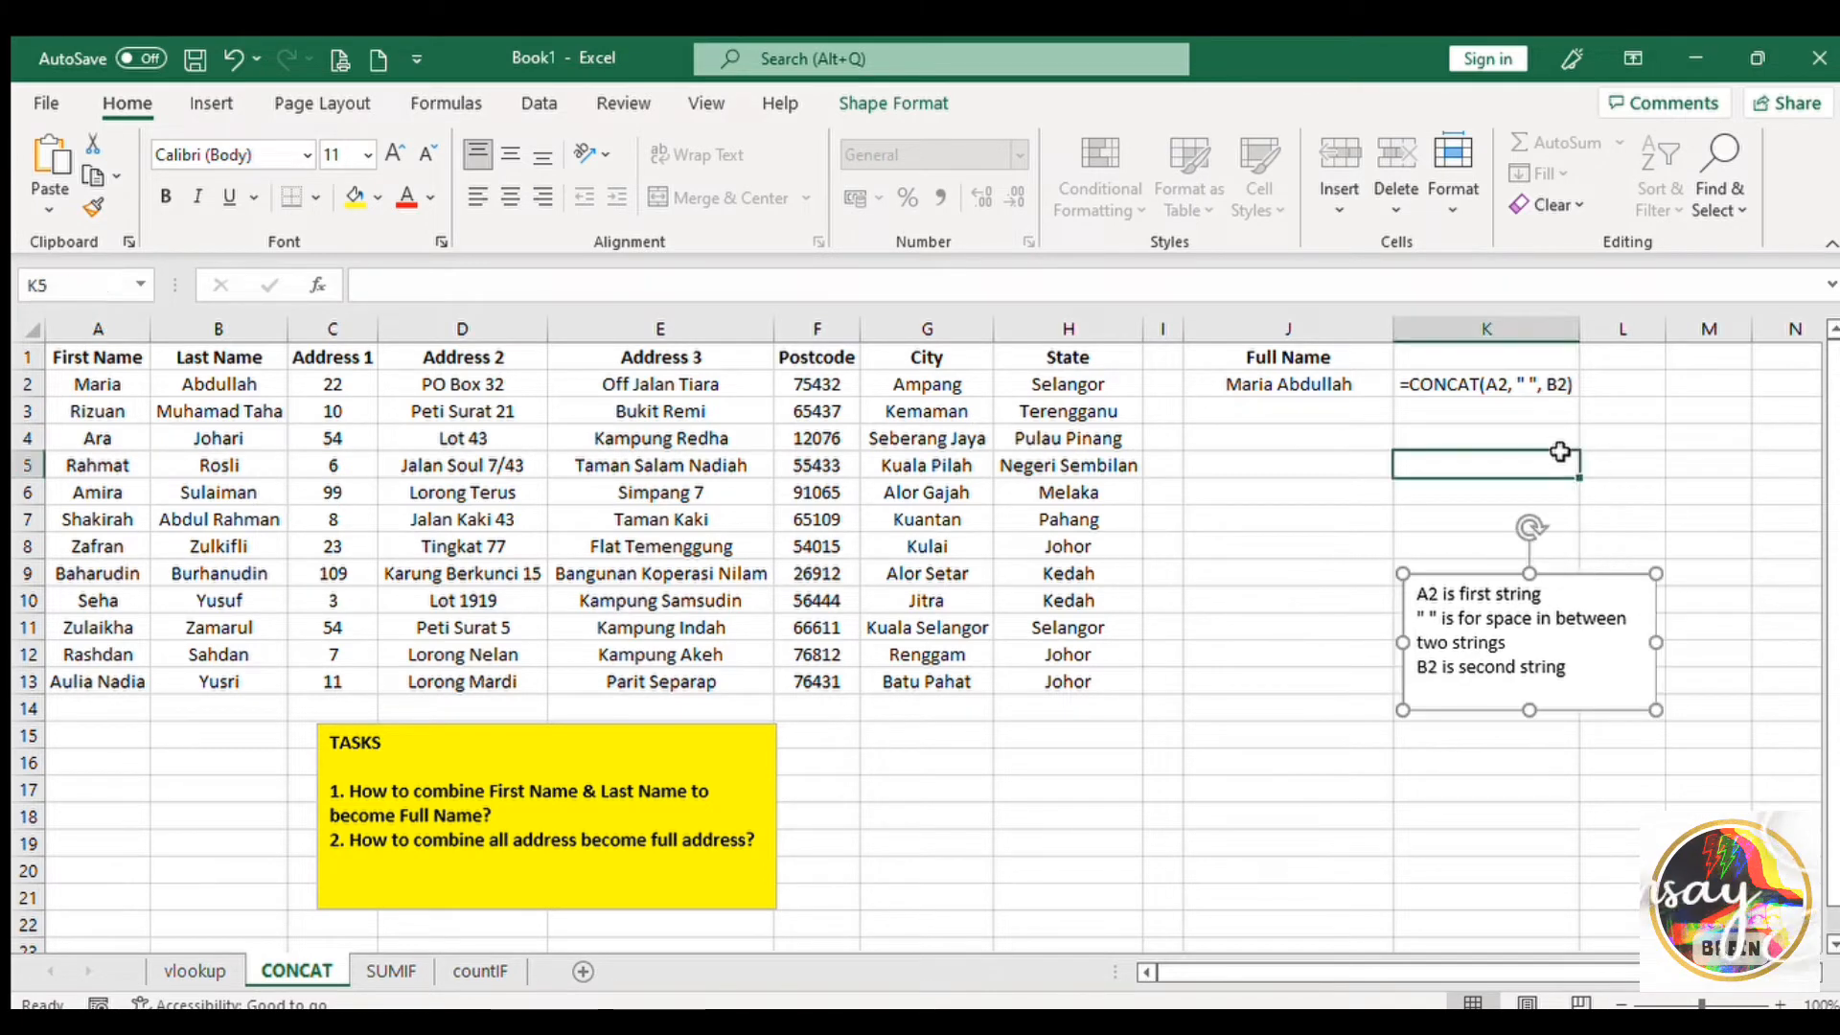
Delete the formula text from cell K2.
click(1510, 386)
key(Delete)
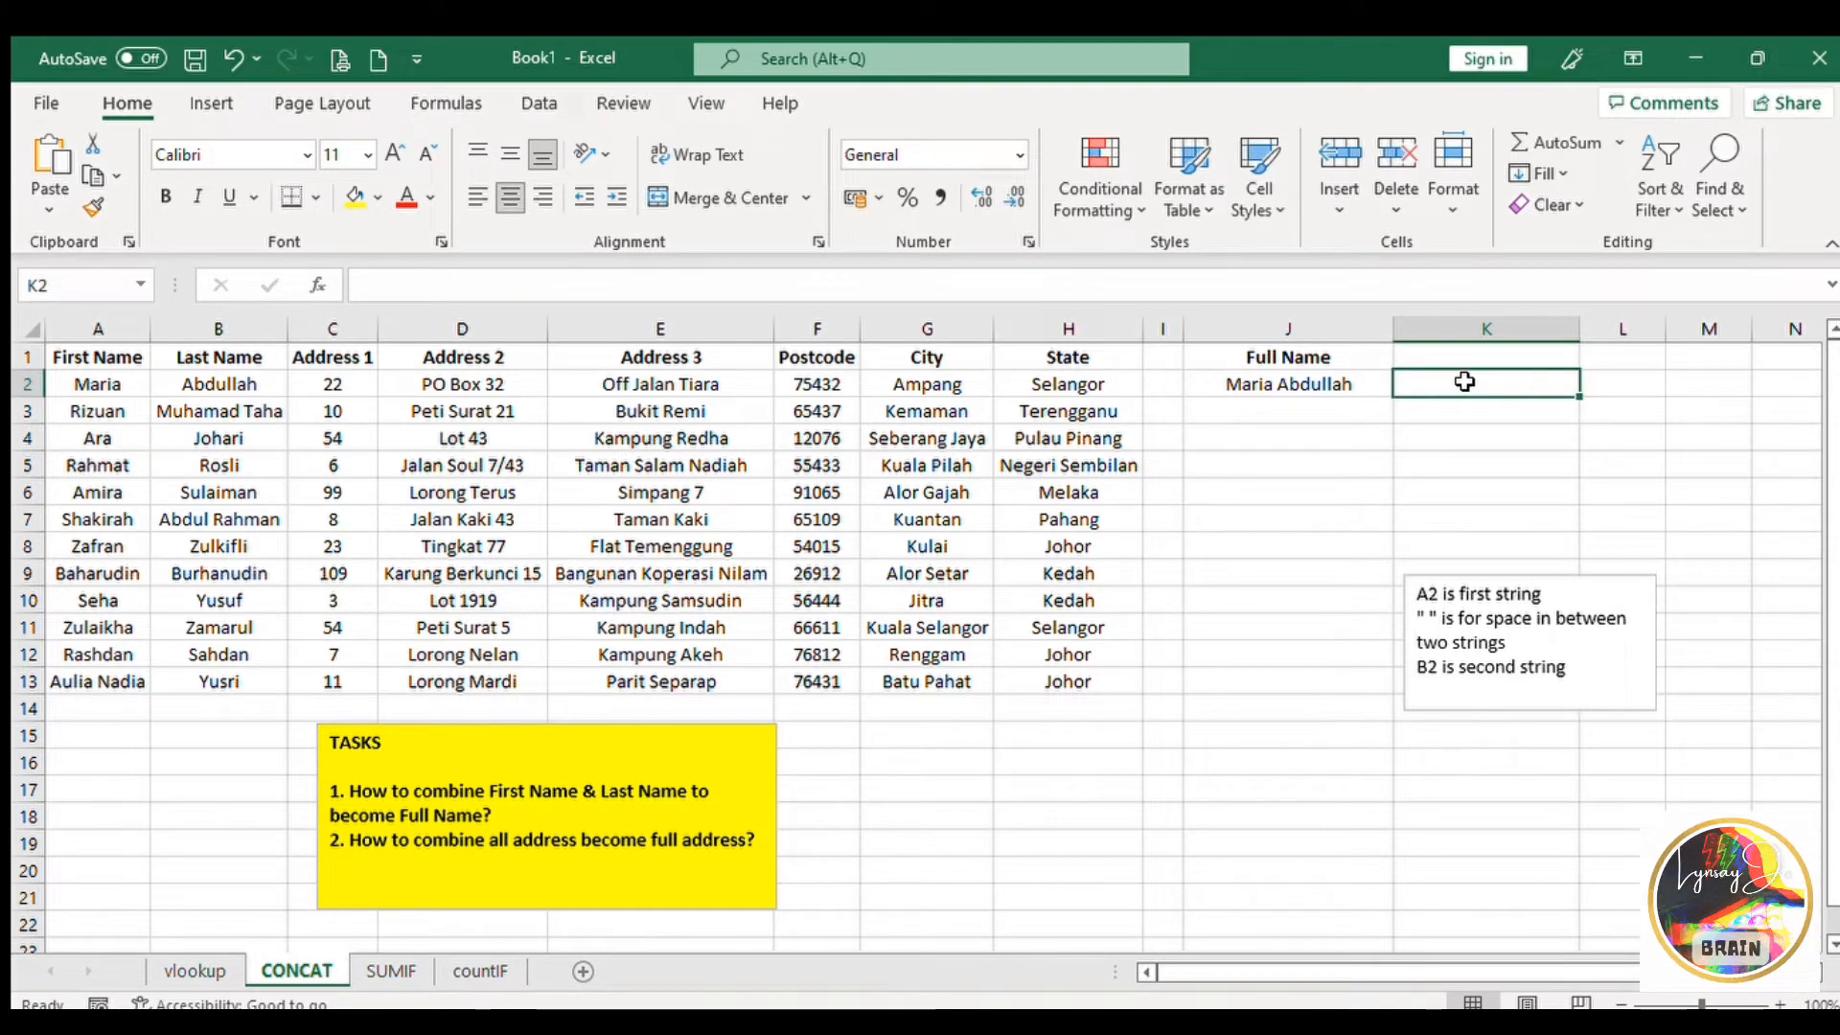
Lock the column references in the J2 formula so it reads =CONCAT($A2, " ", $B2).
click(1360, 393)
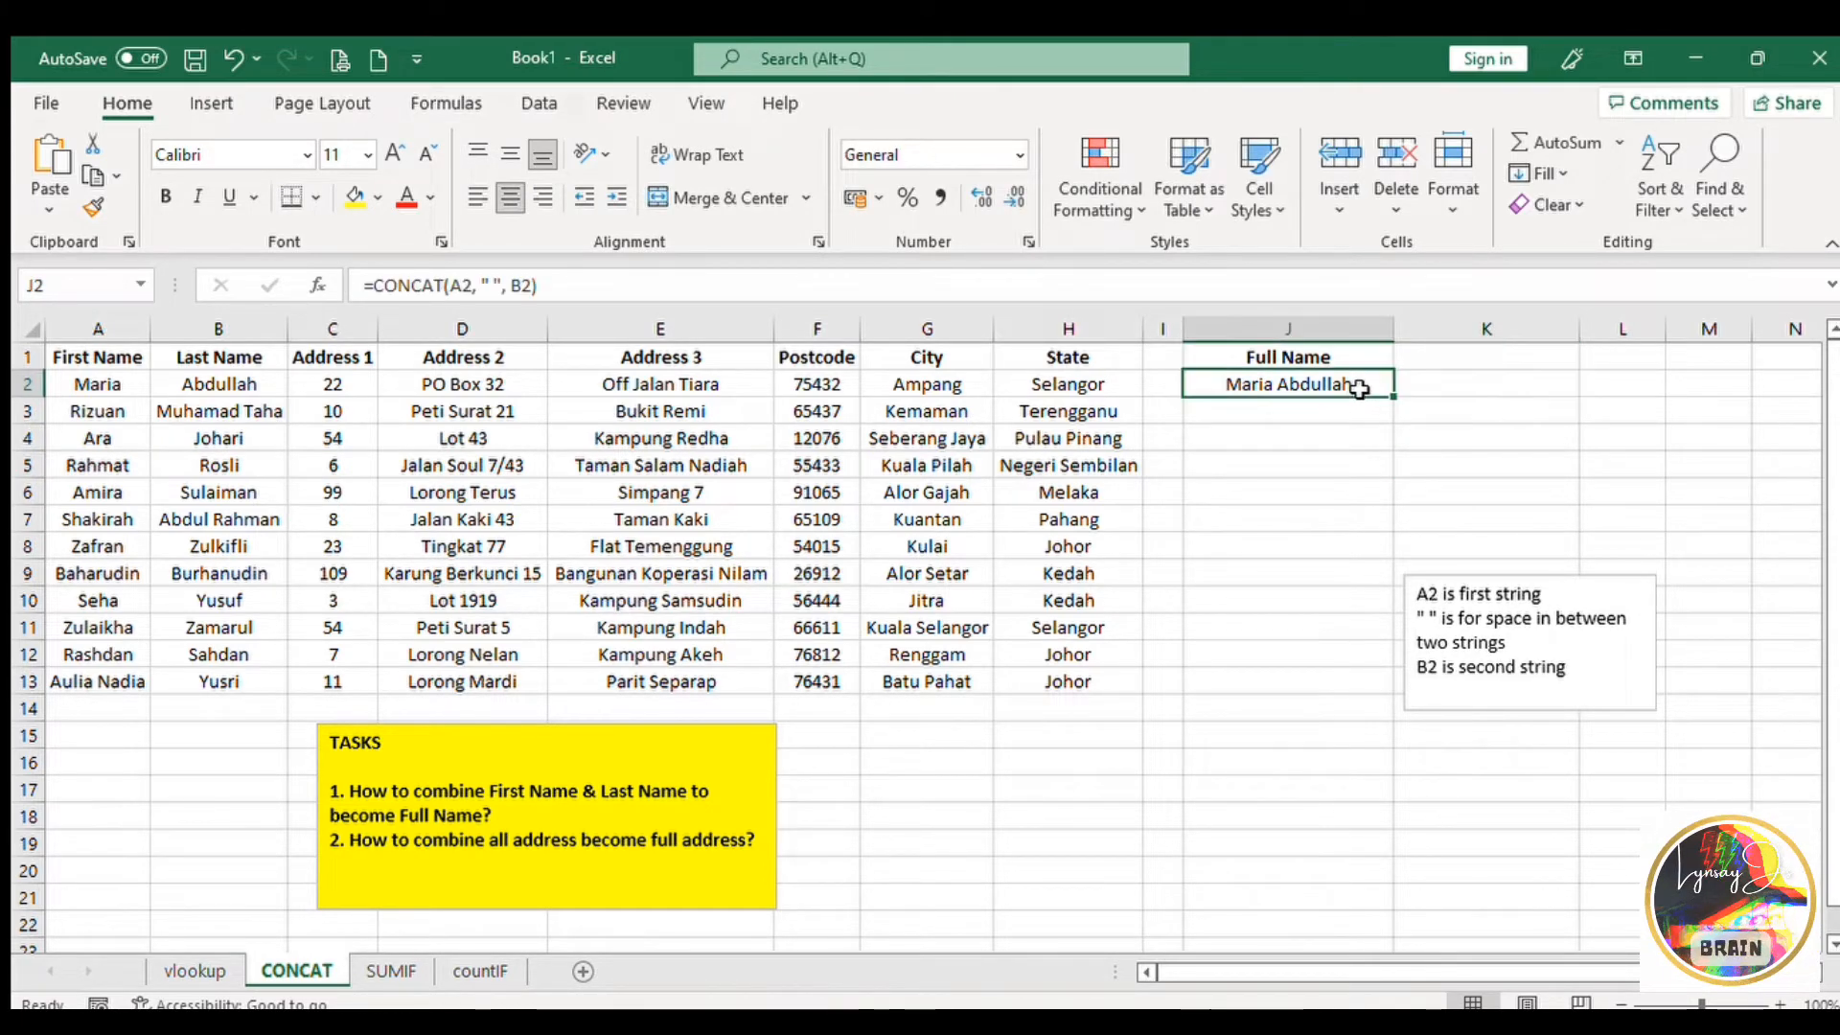
click(455, 293)
text($)
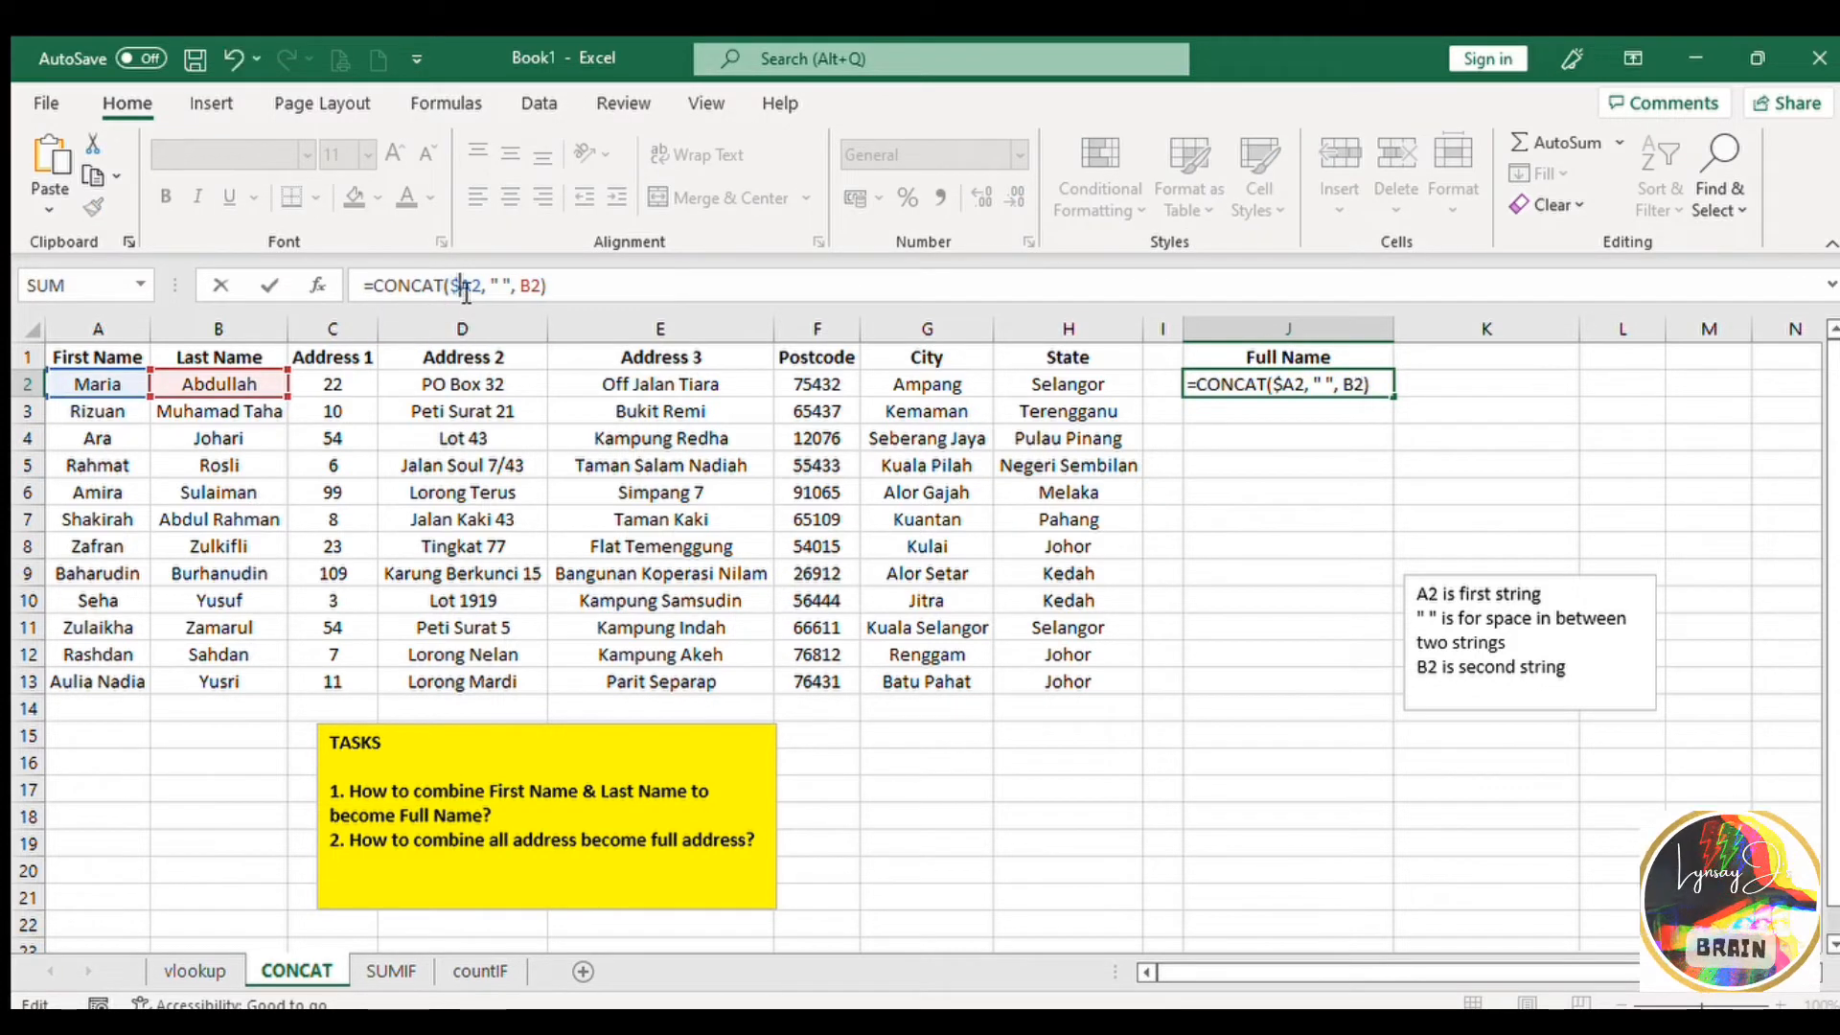
text($)
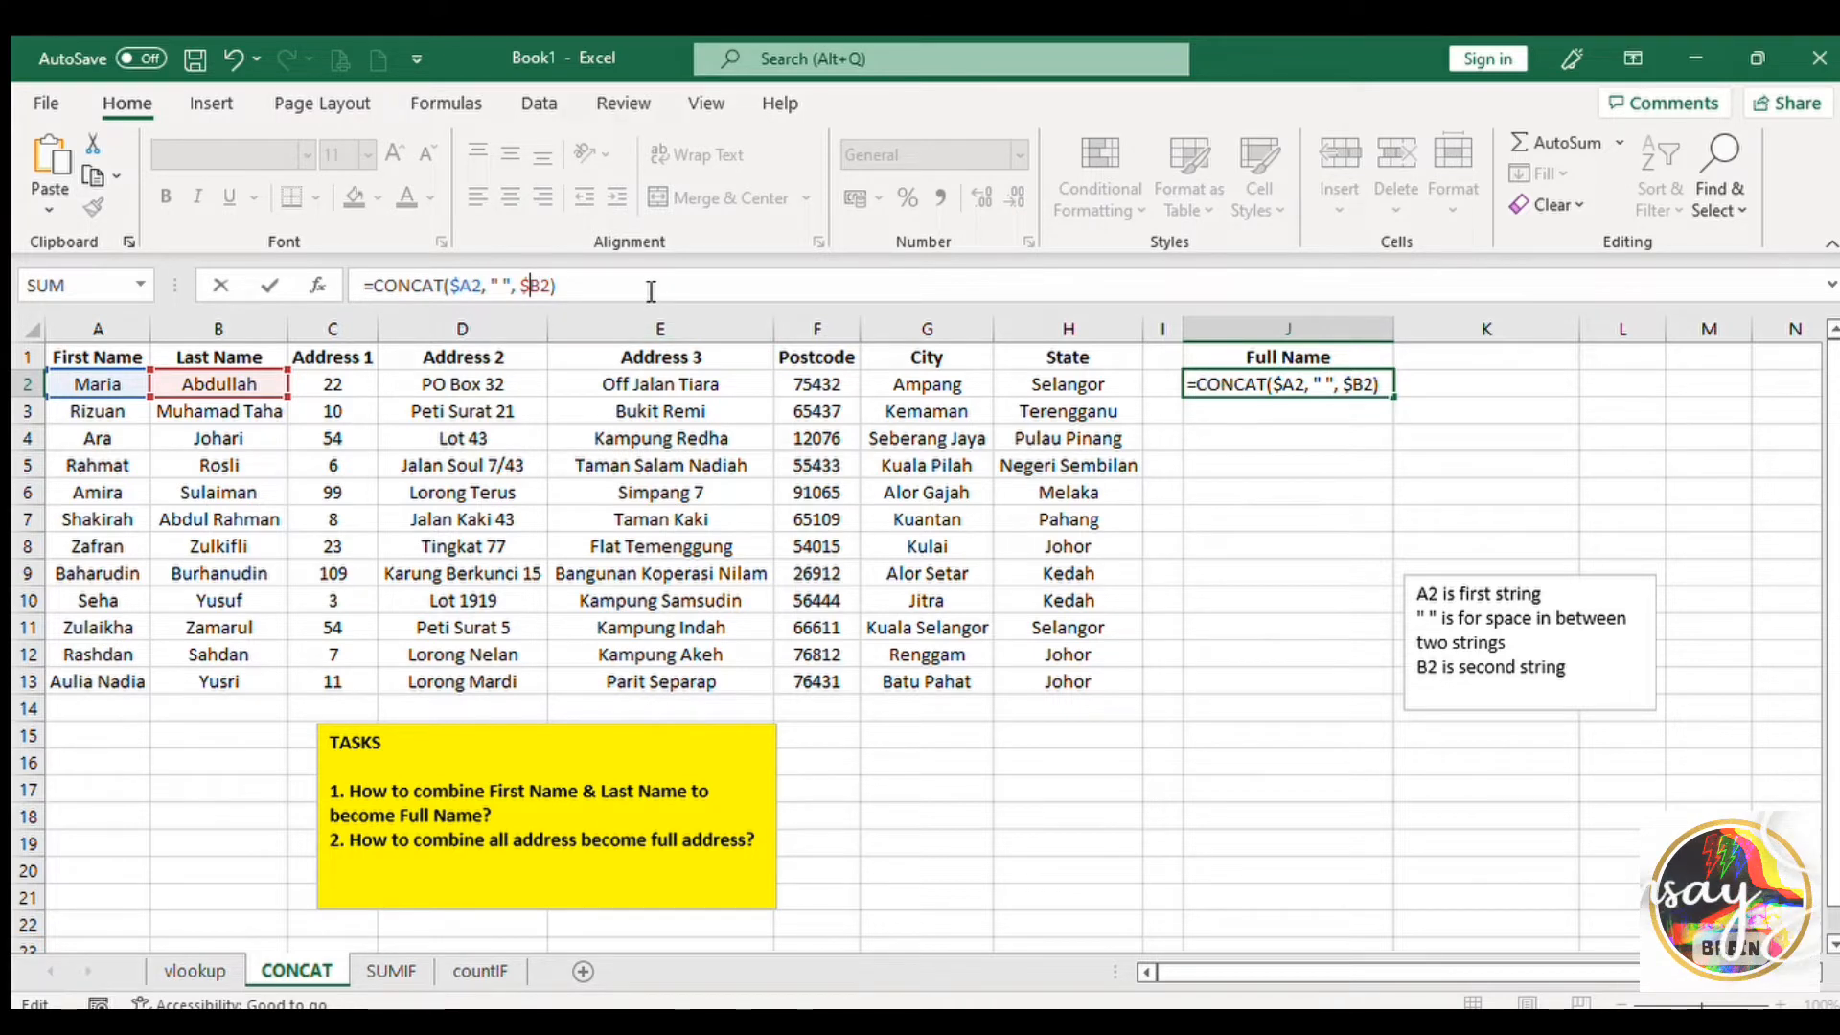
key(Return)
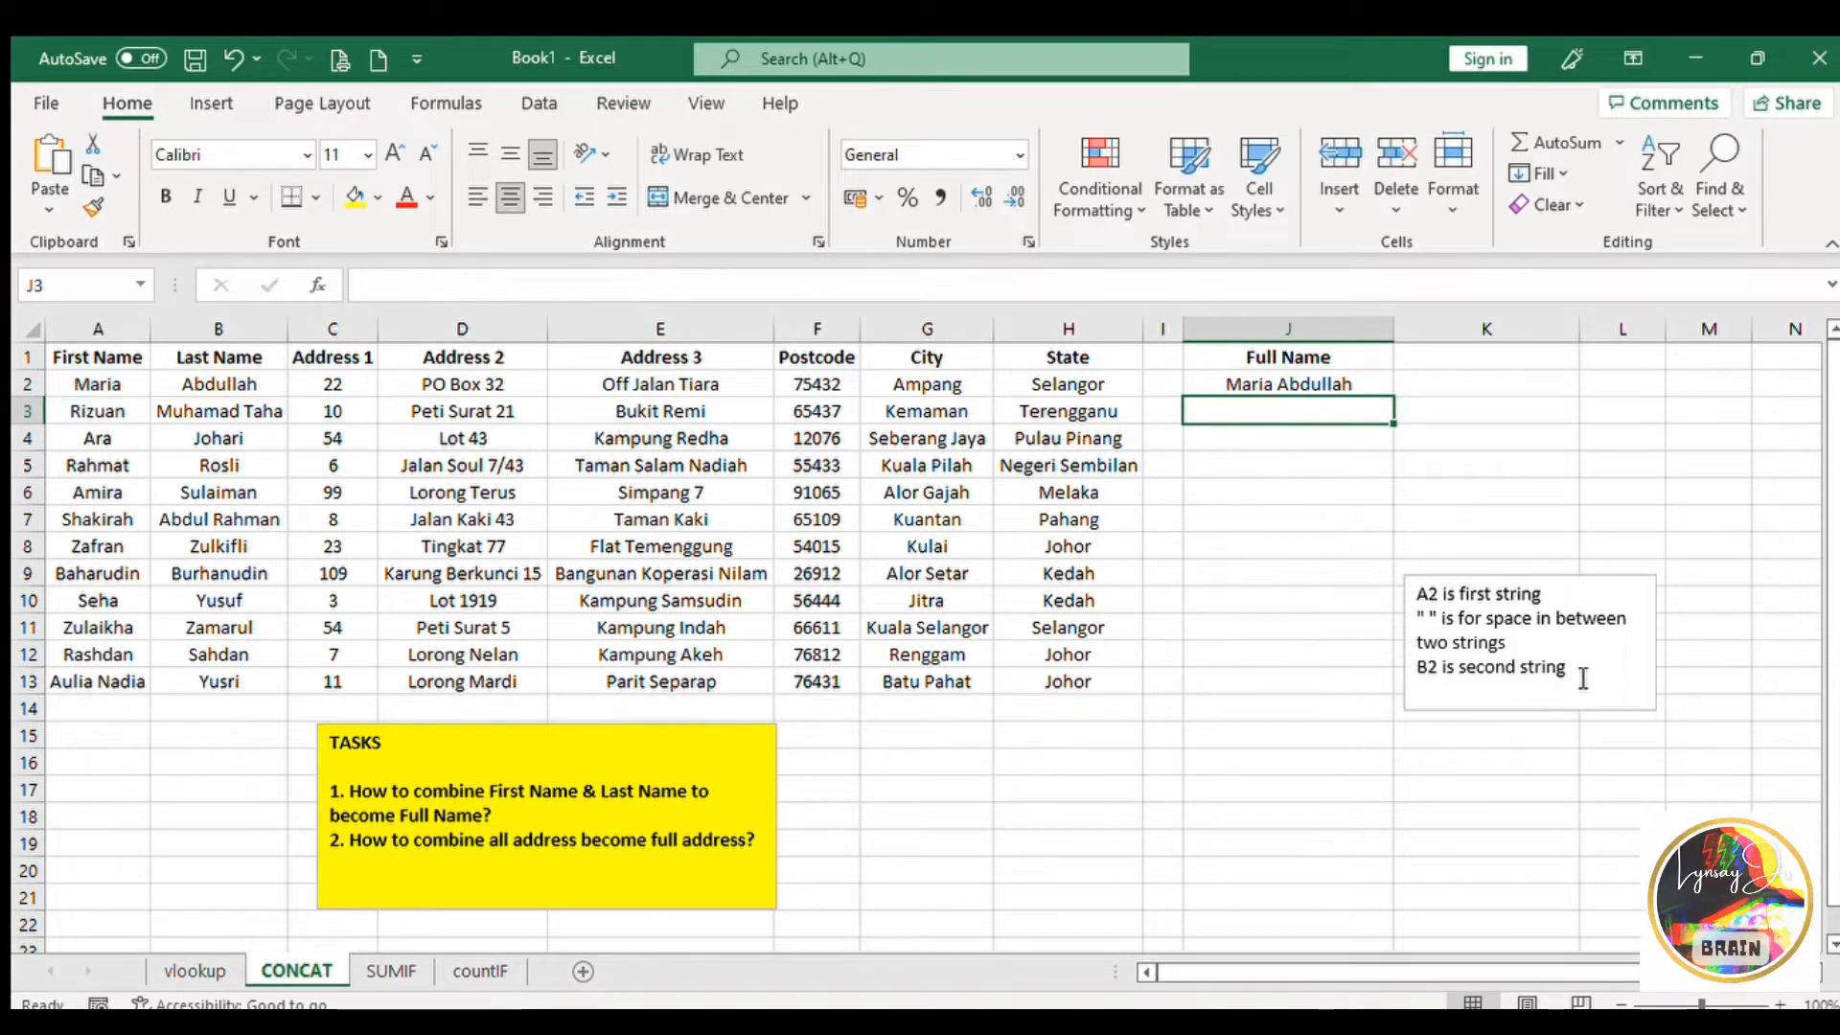
Add the line "$ symbol to lock cell for column and row" to the notes and lengthen the text box to fit it.
click(1584, 678)
key(Return)
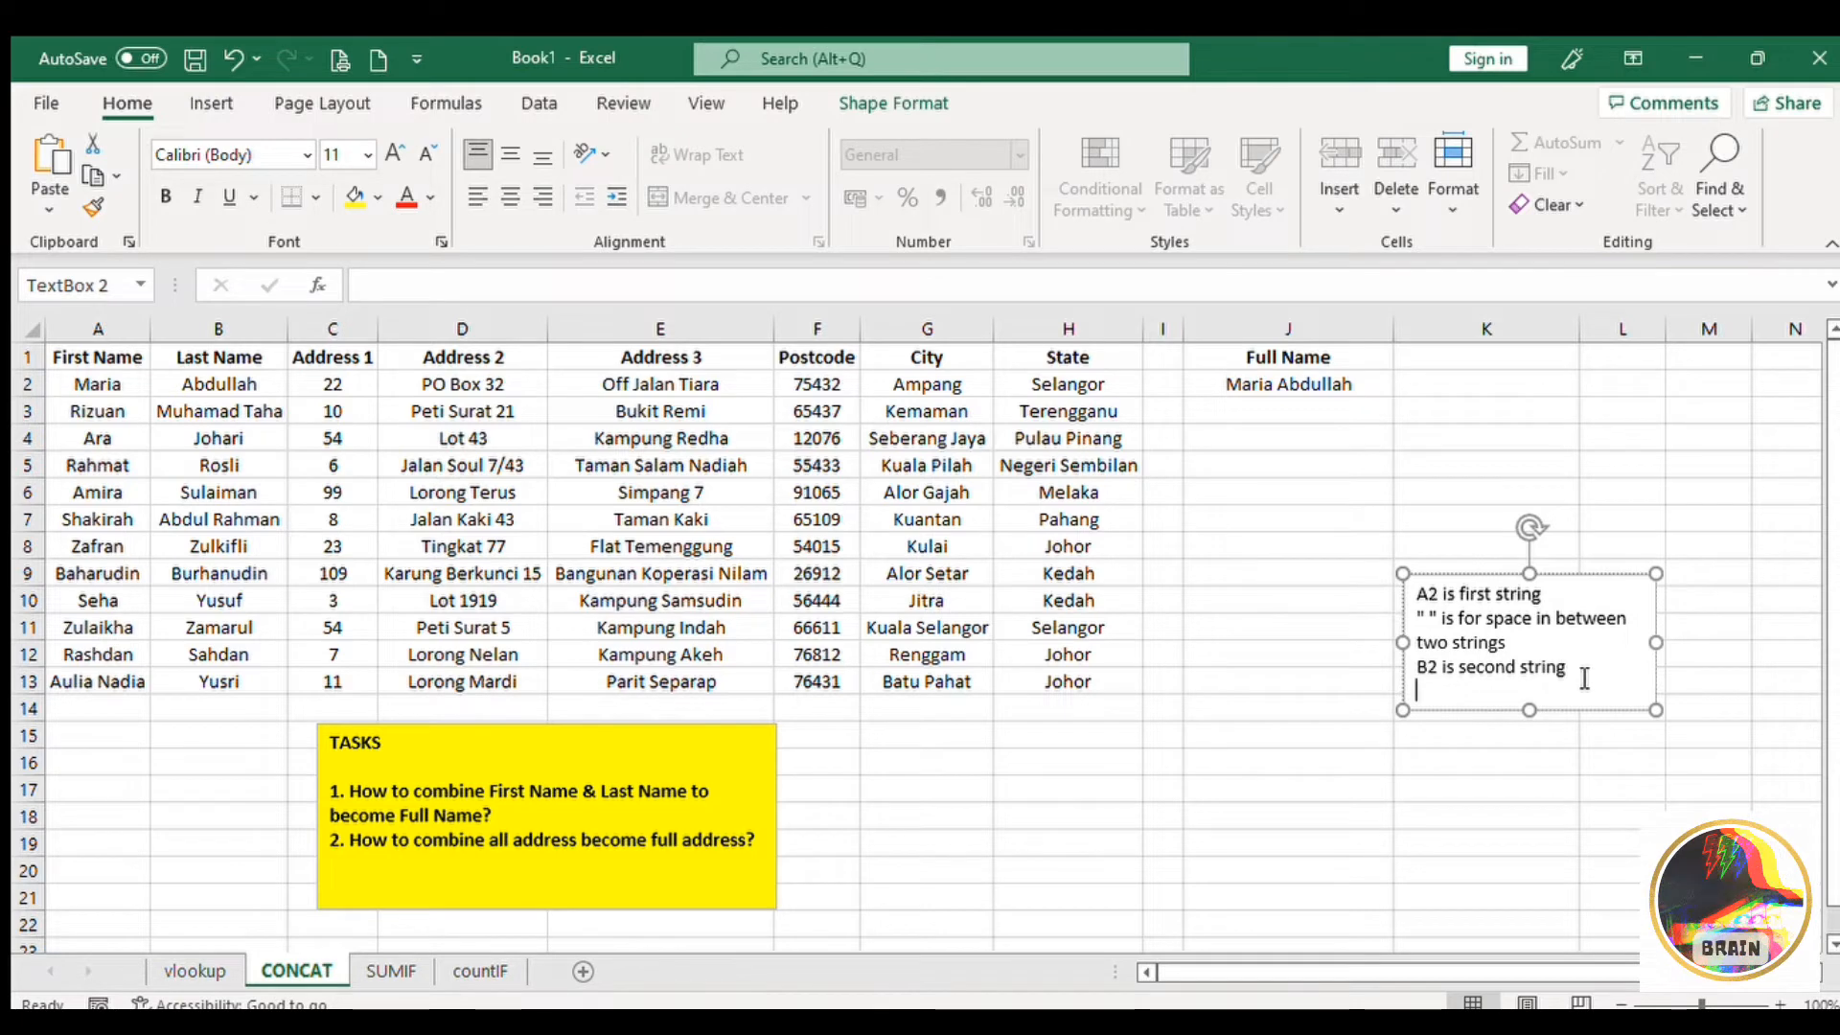
text($ f)
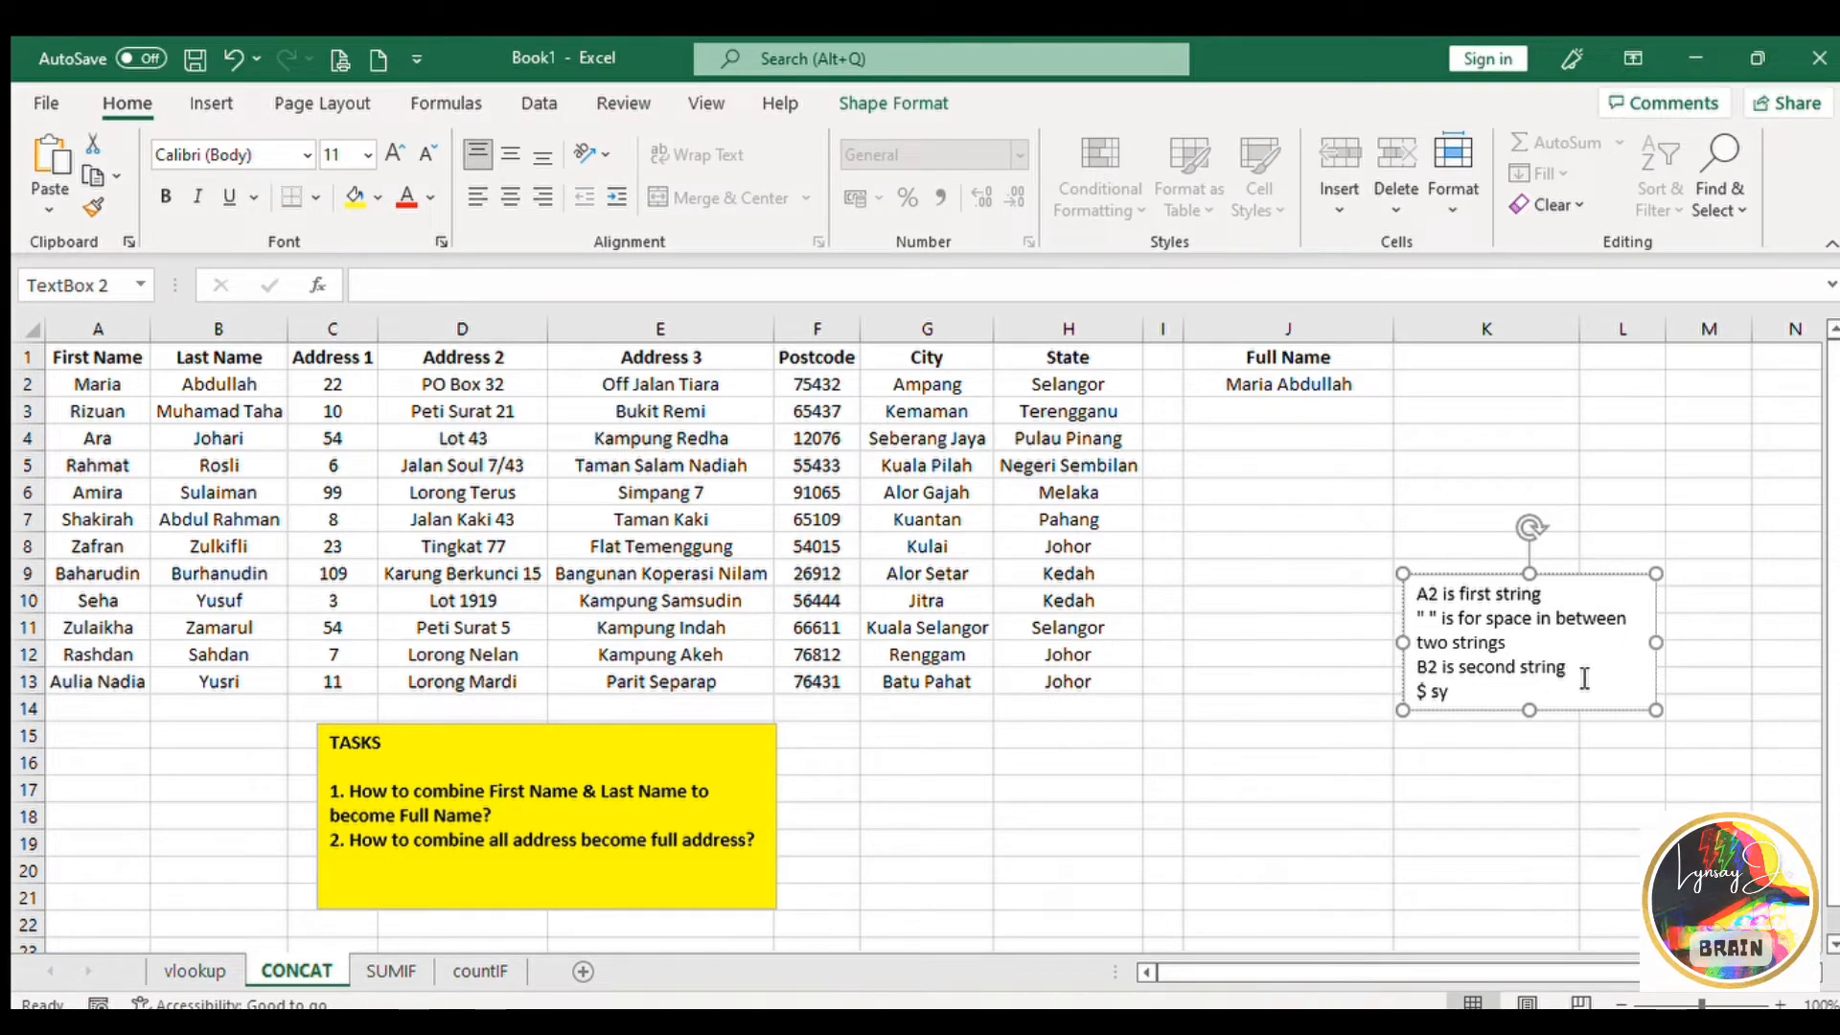
text(ymbol to)
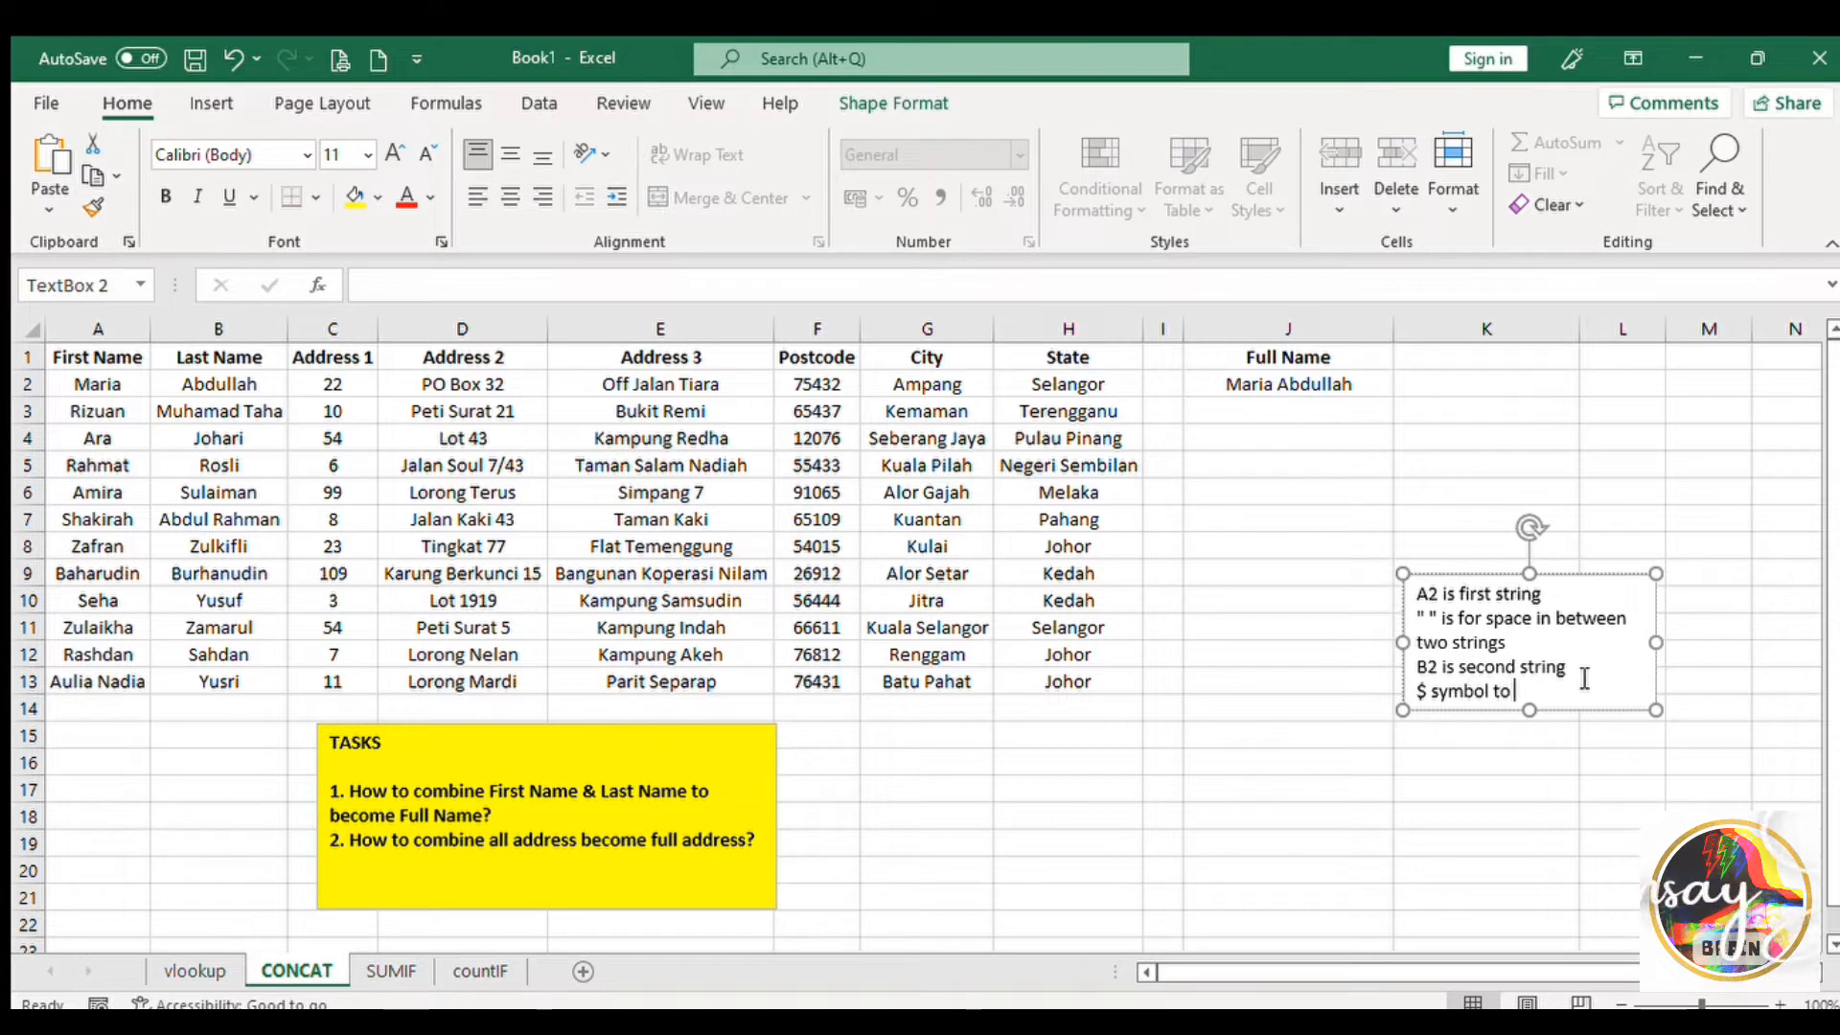
text( lock cell)
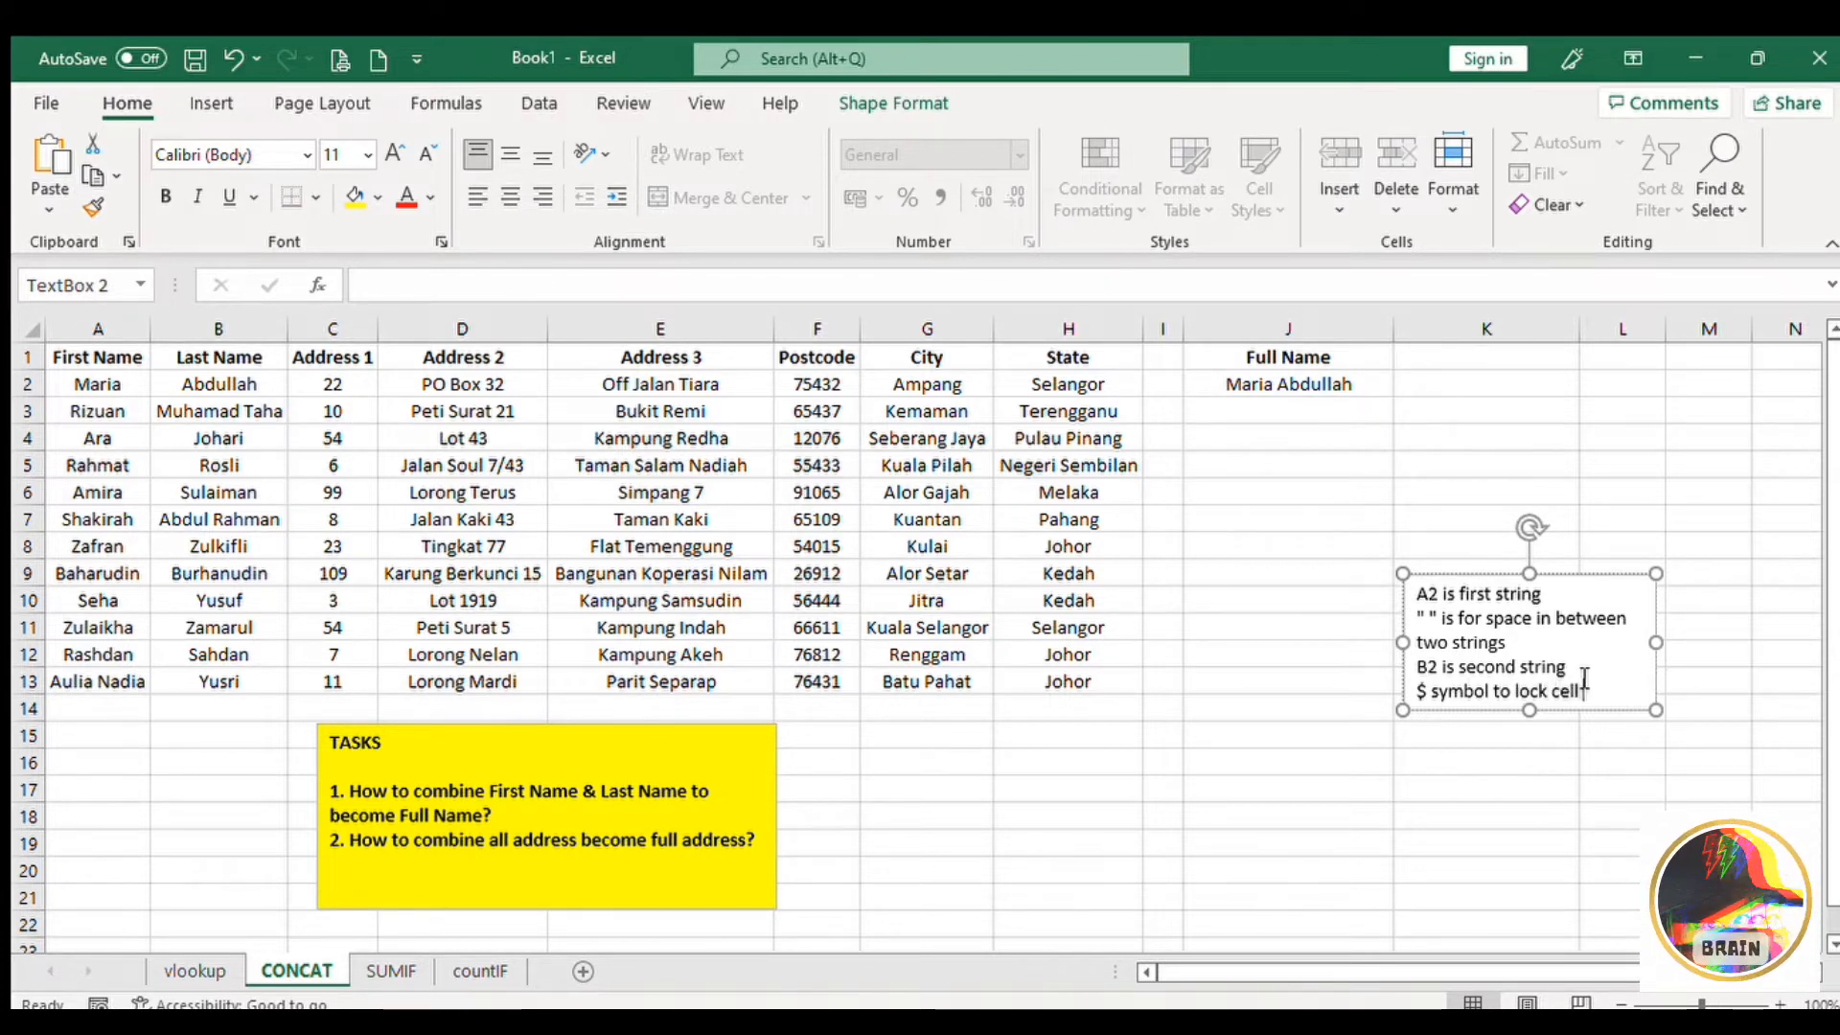
text( for colum)
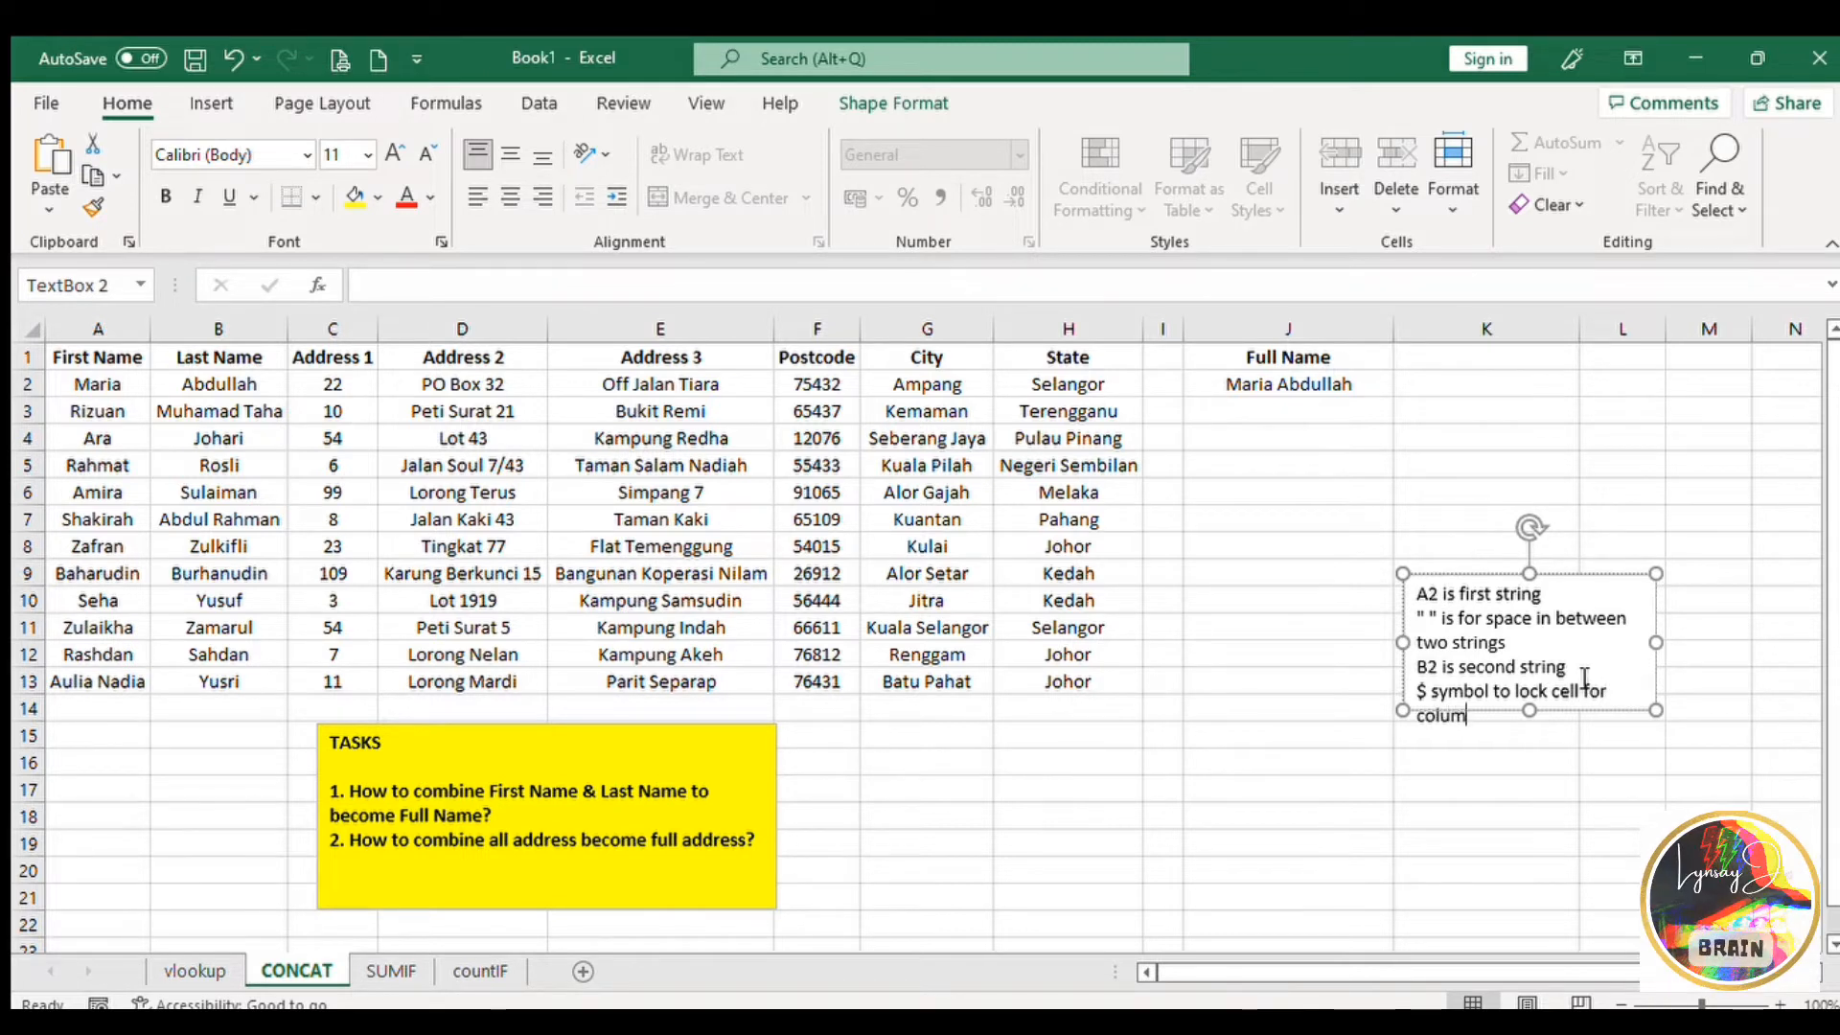
text(n and row)
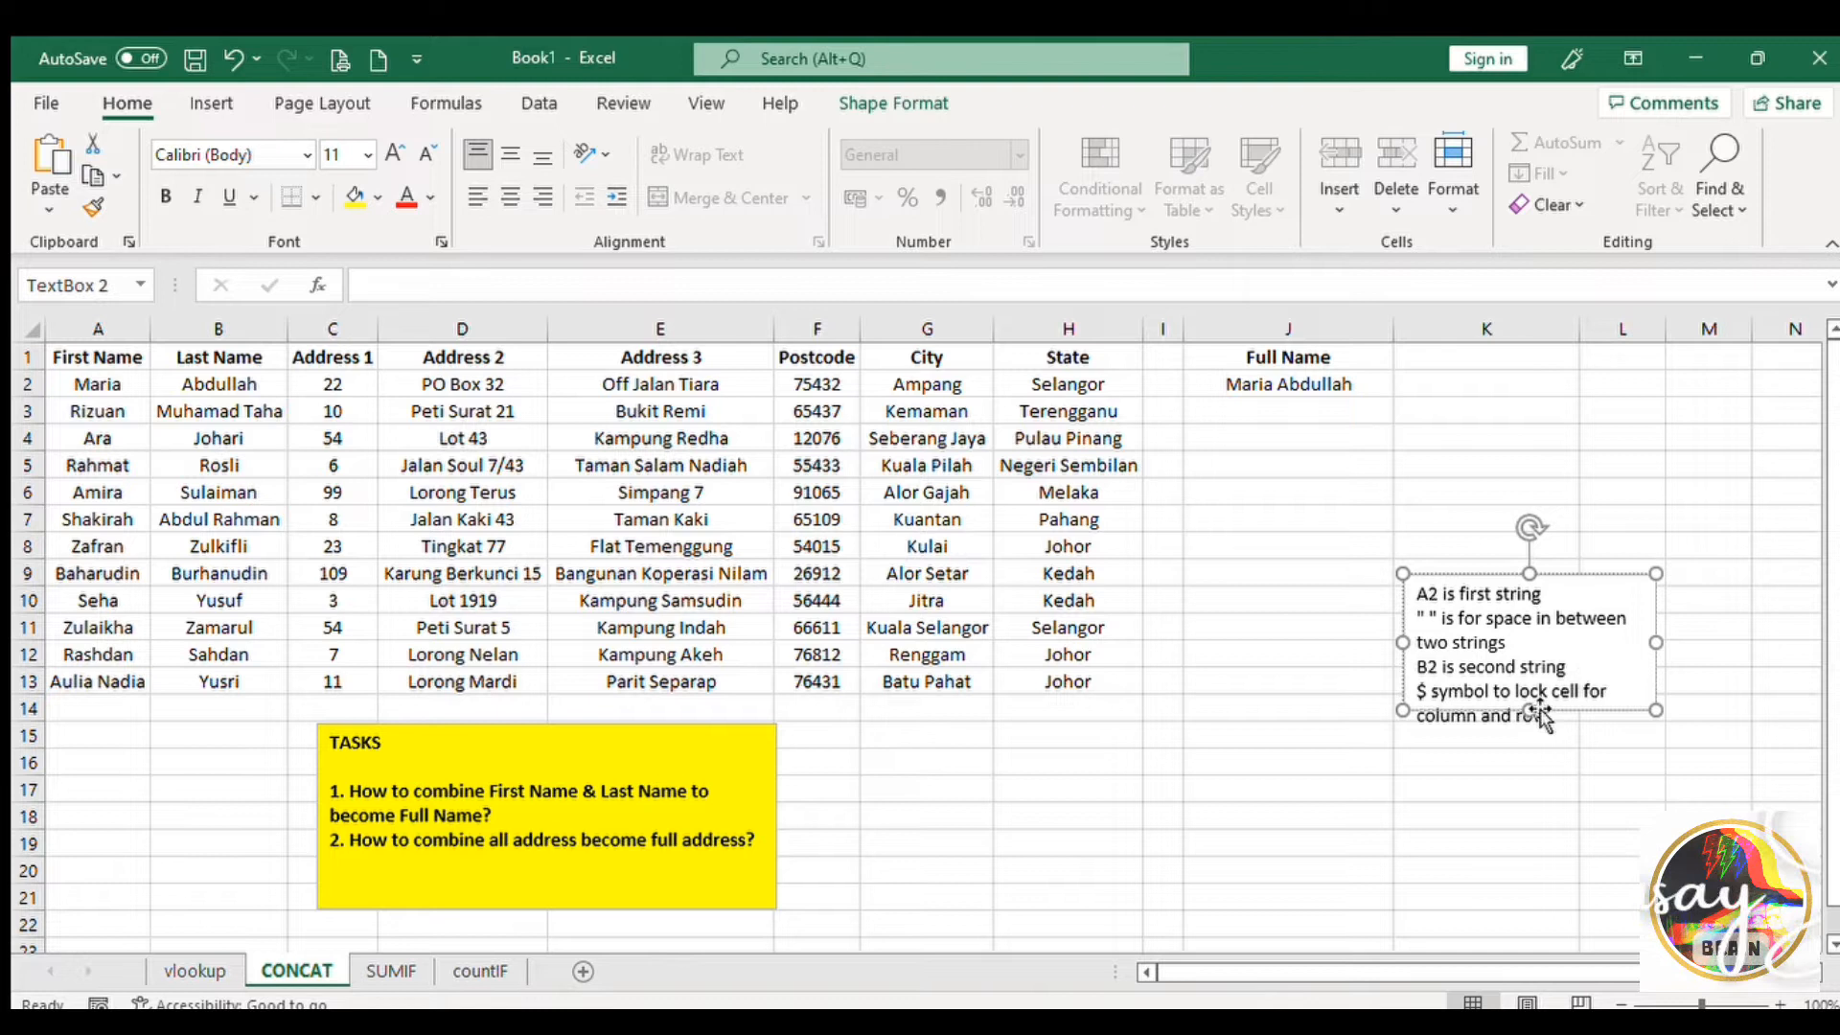
drag(1530, 710, 1532, 762)
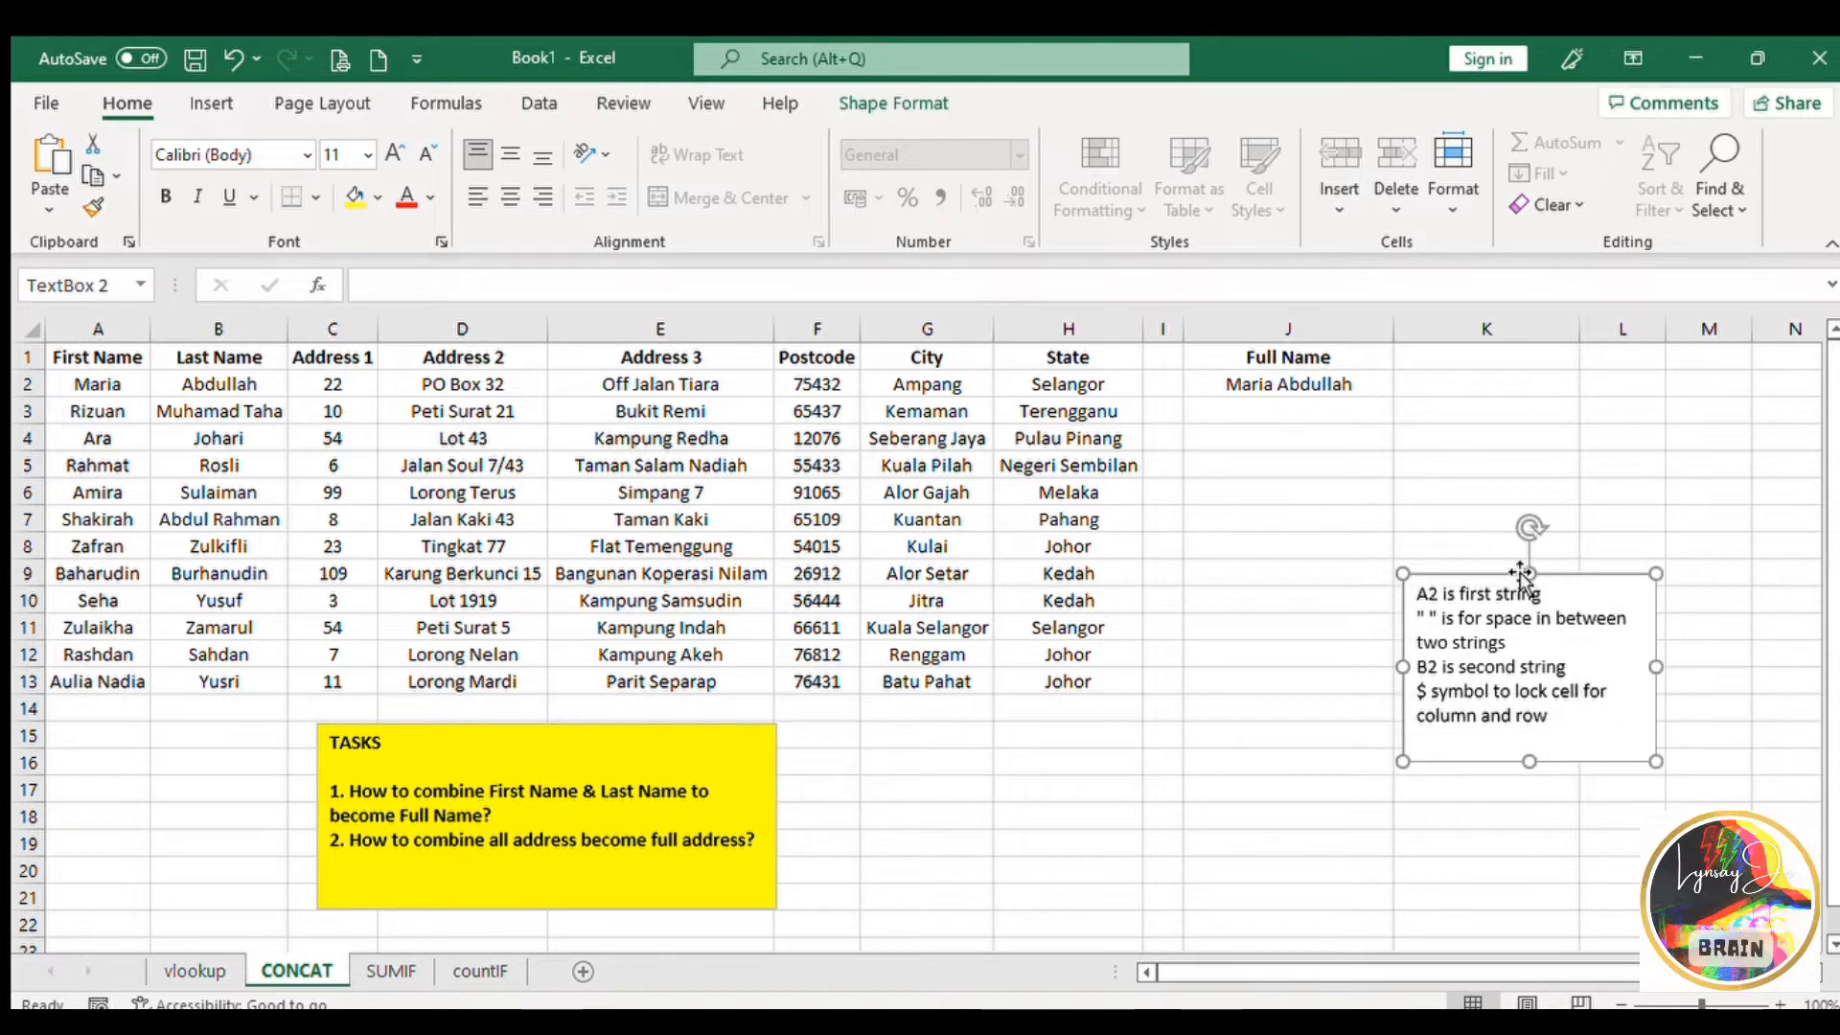
Fill the Full Name formula from J2 down through J13.
click(1270, 387)
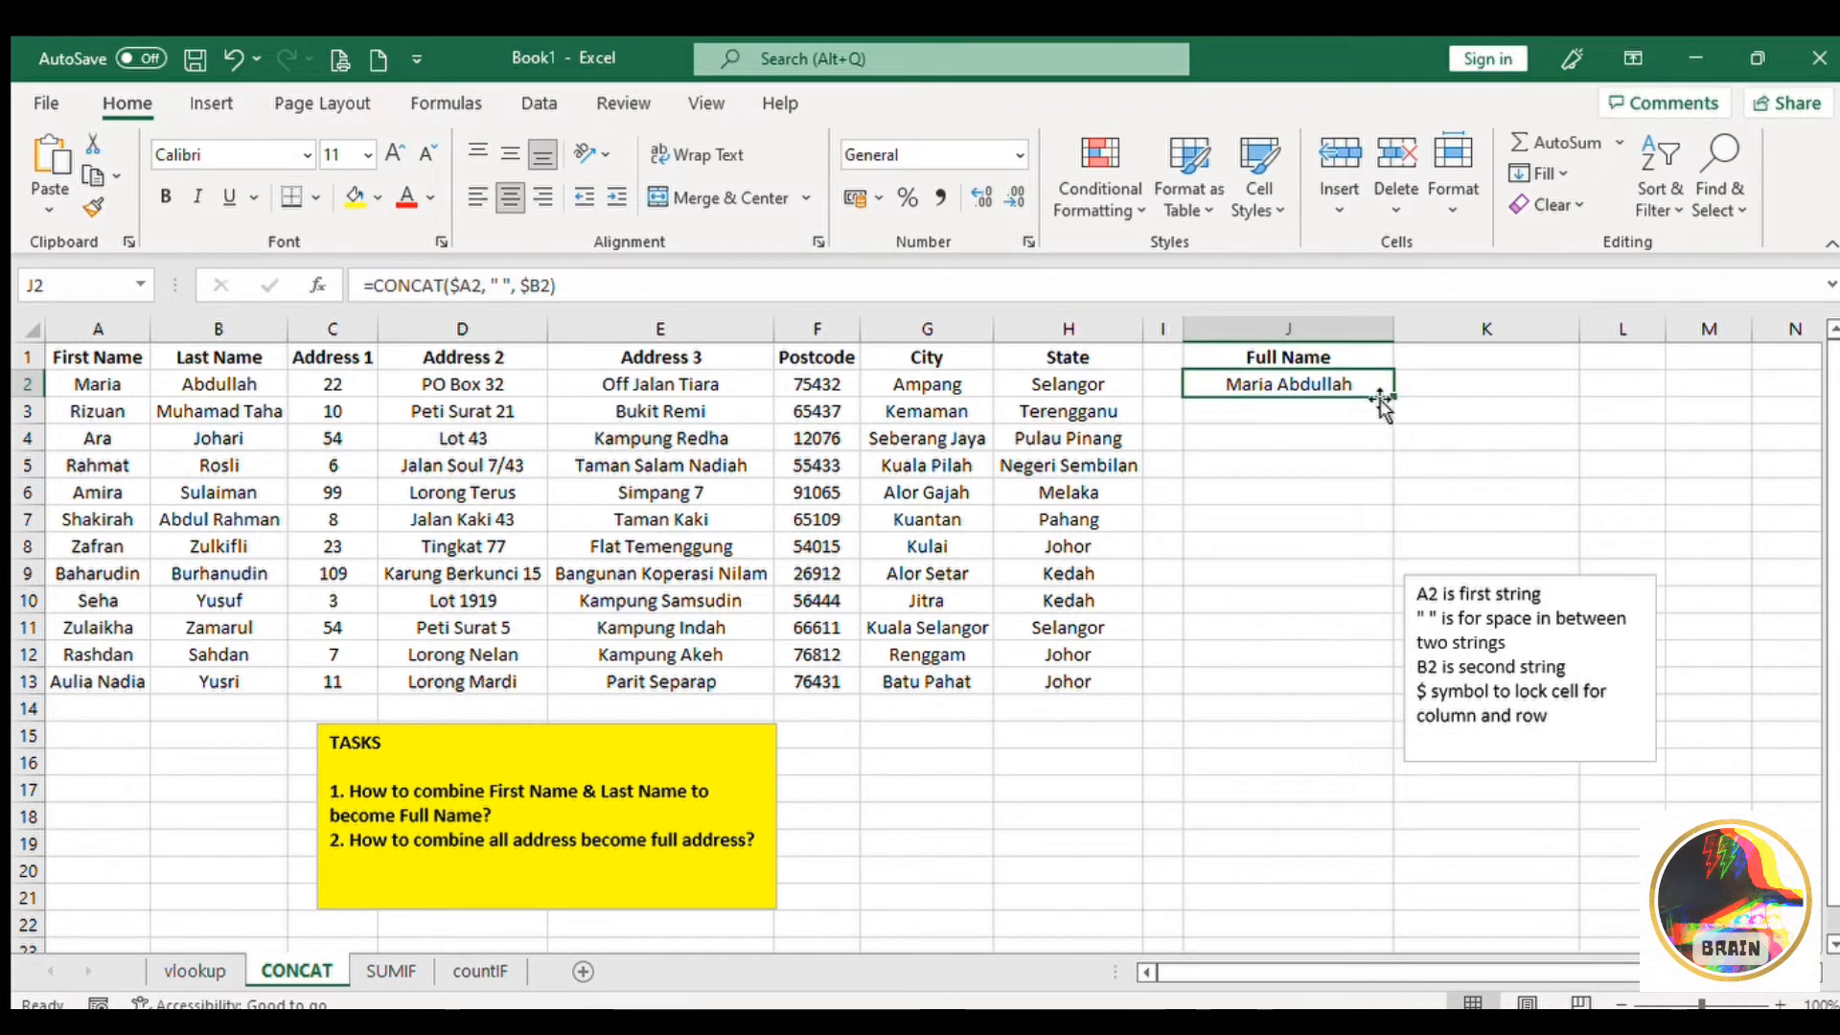
drag(1394, 397, 1360, 677)
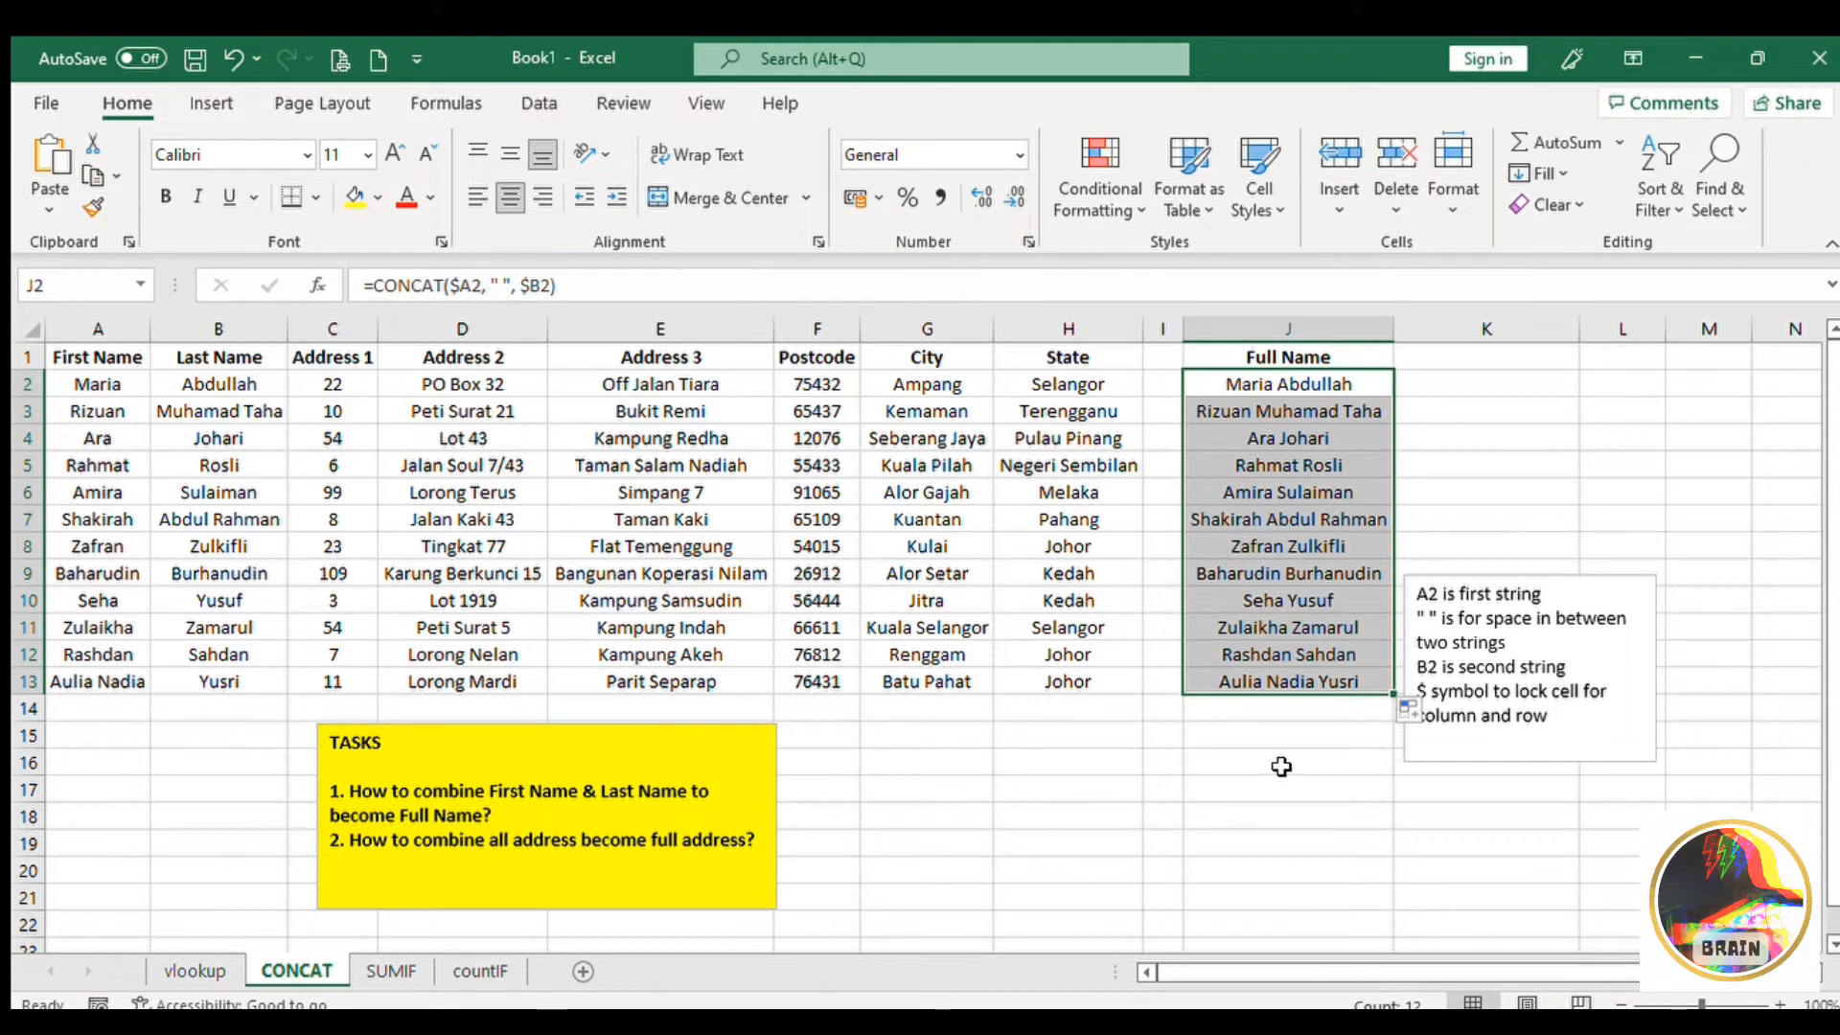
Move the notes text box below the table, beside the TASKS box and under the State and Full Name columns.
click(1486, 509)
click(1547, 580)
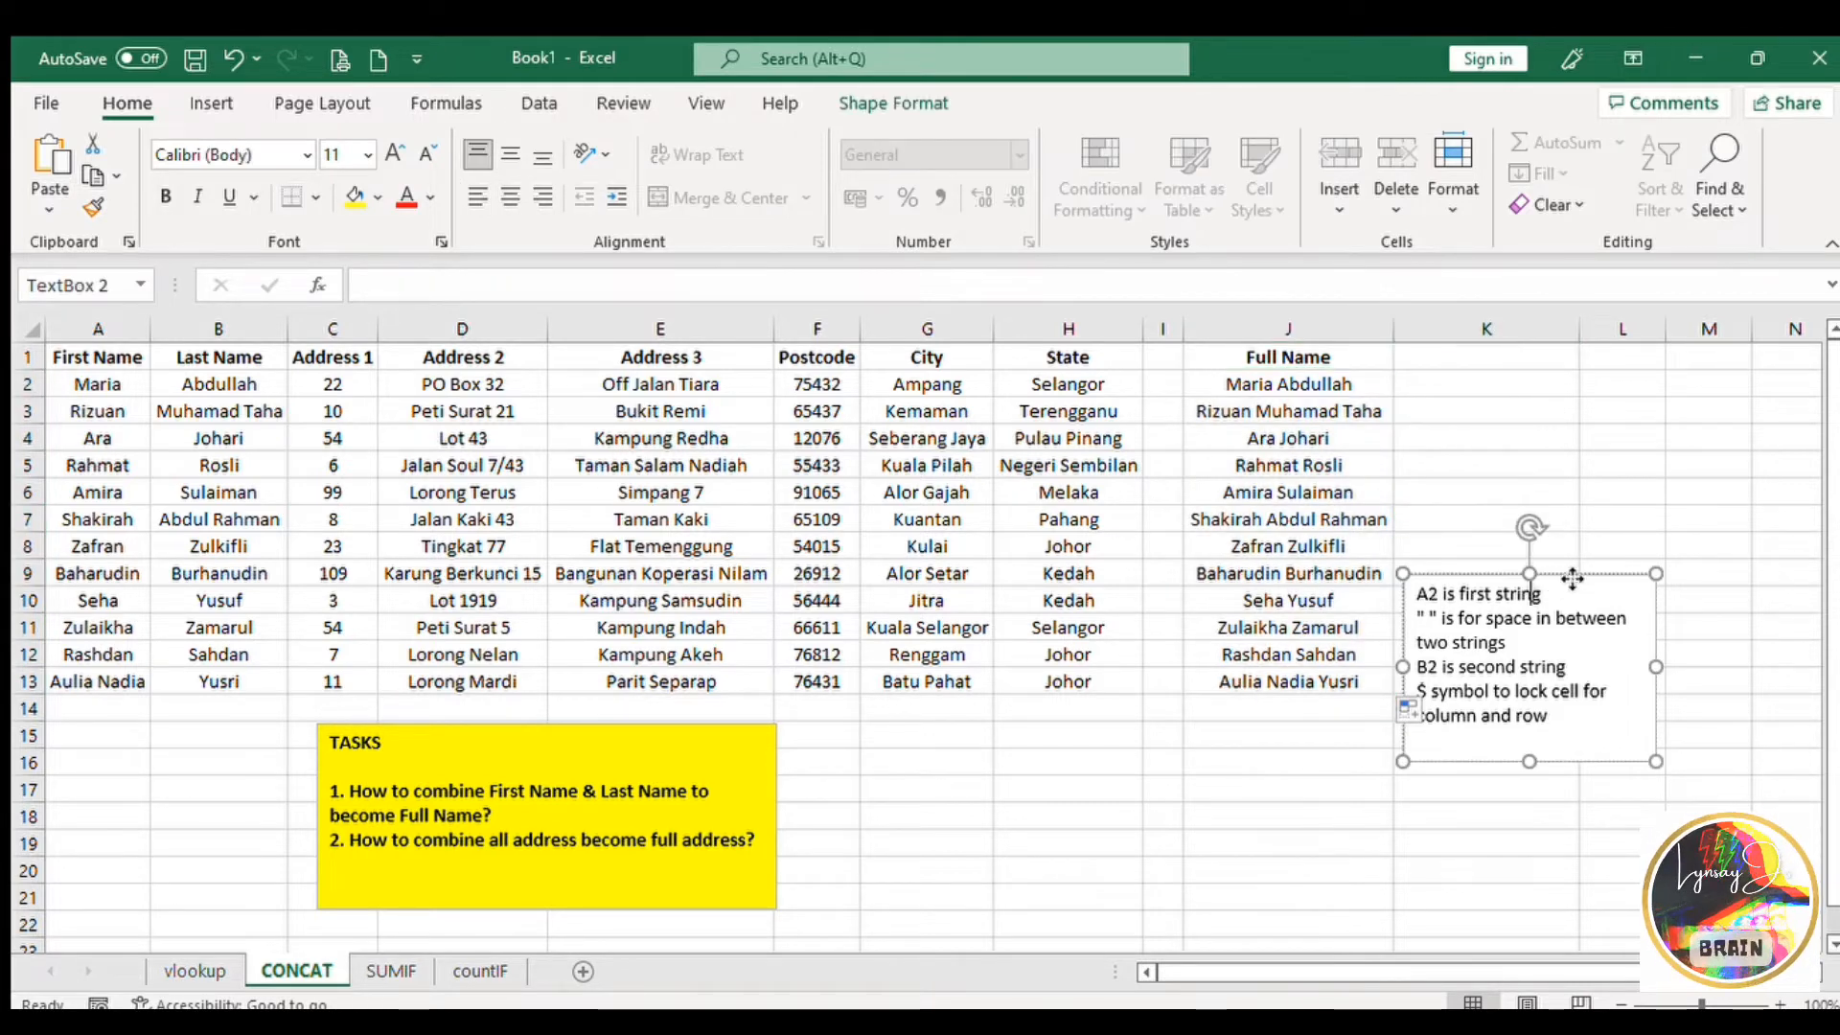
drag(1573, 580, 1226, 719)
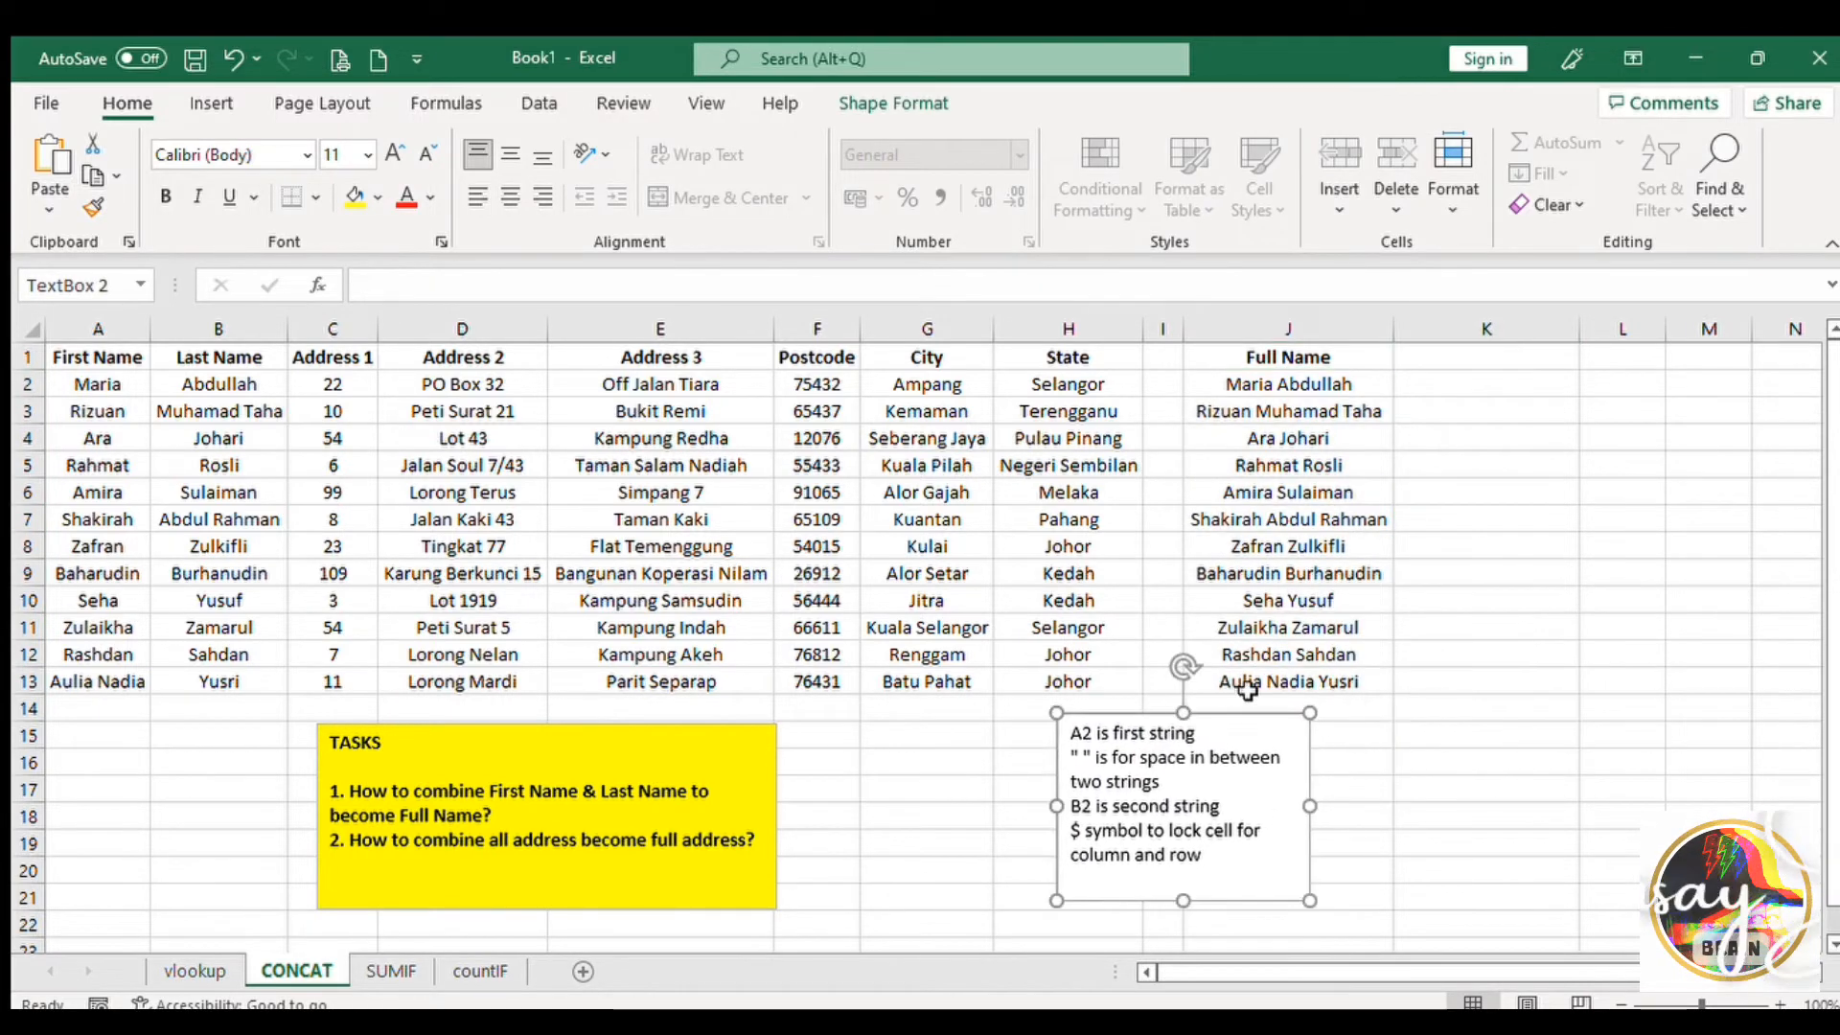
Enter the header "Full Address" in cell K1.
click(1467, 356)
text(F)
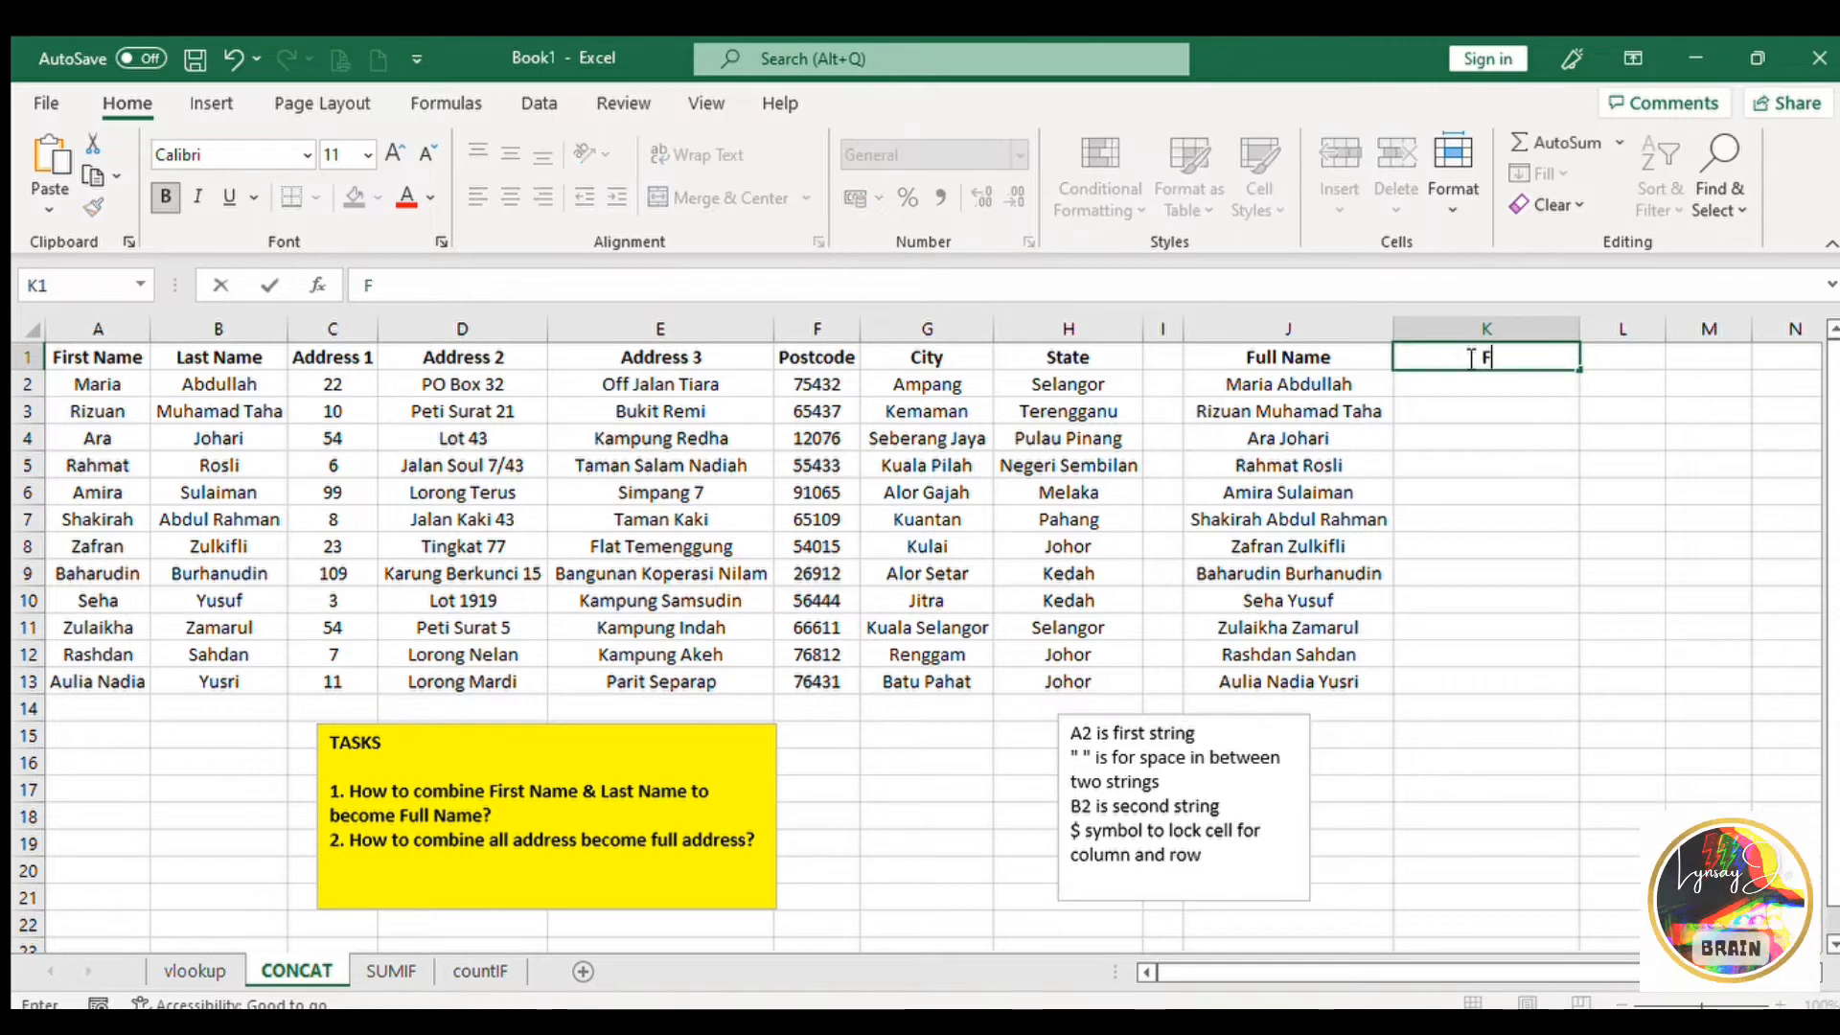
text(ull Address)
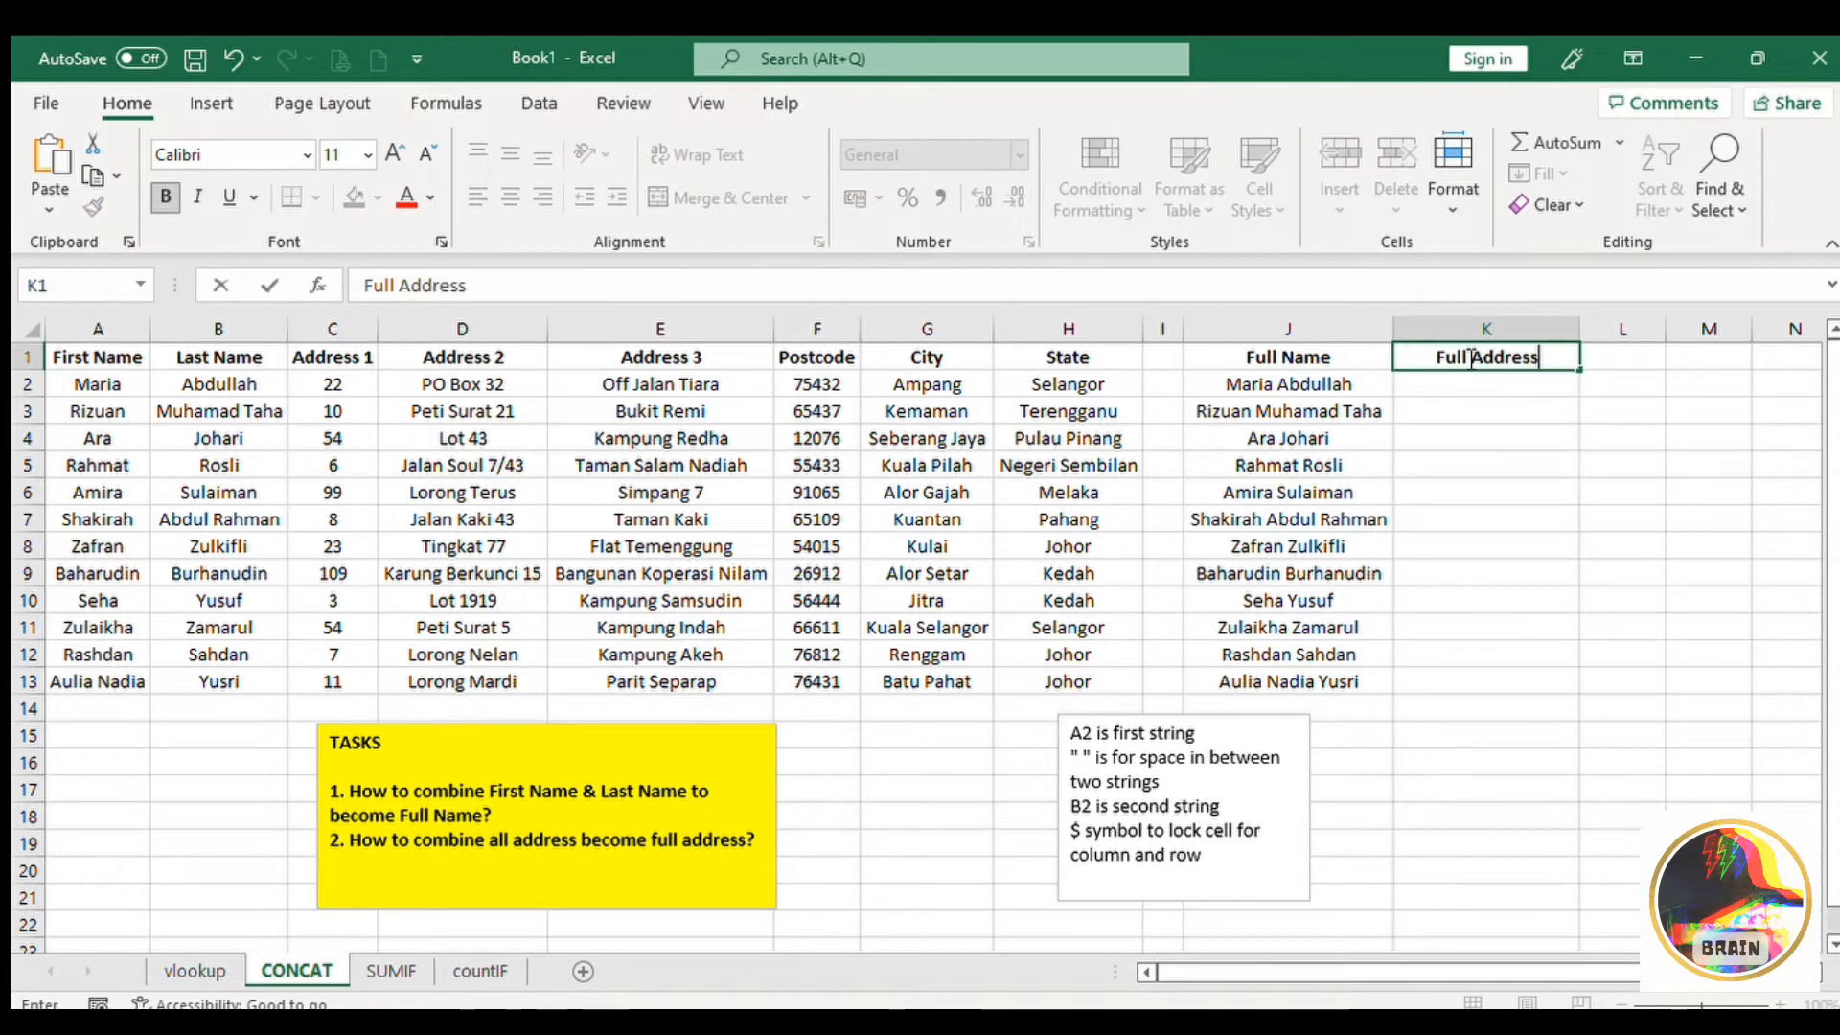
key(Return)
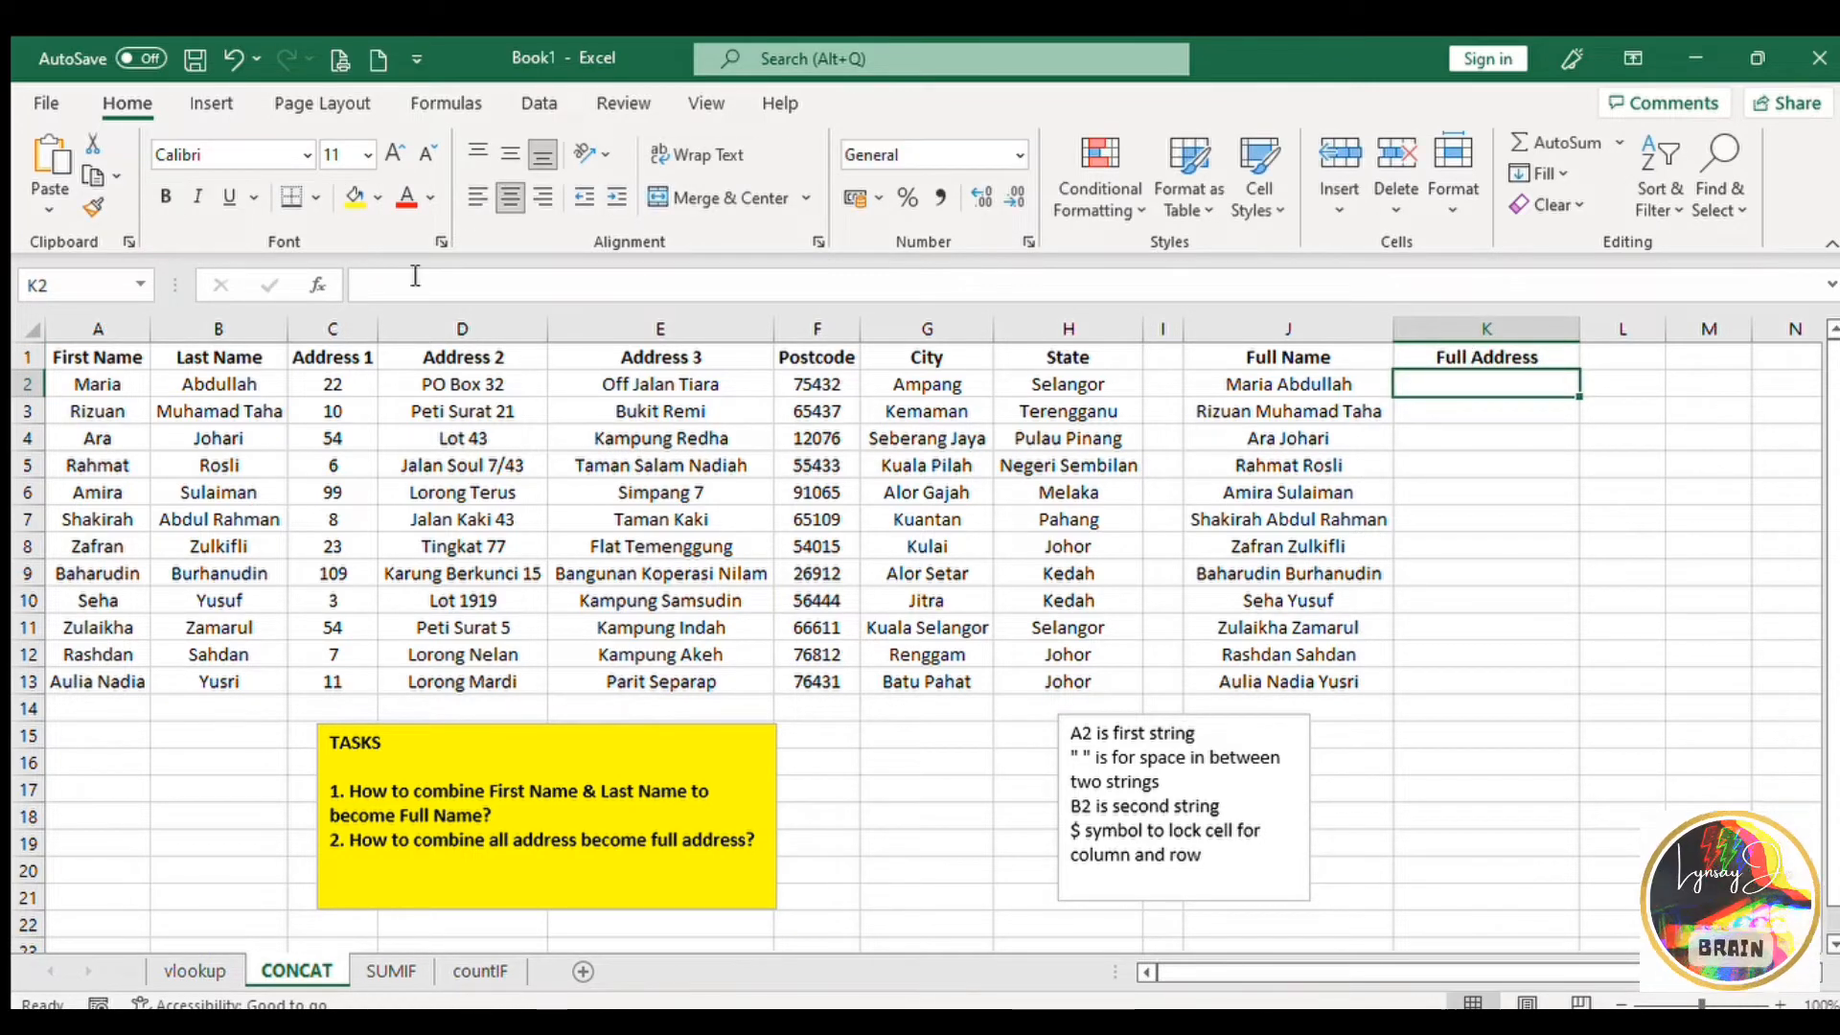
Build the formula =CONCAT(C2,D2,E2,F2,G2,H2) in K2 from the row's address, postcode, city and state cells.
drag(333, 329, 1068, 410)
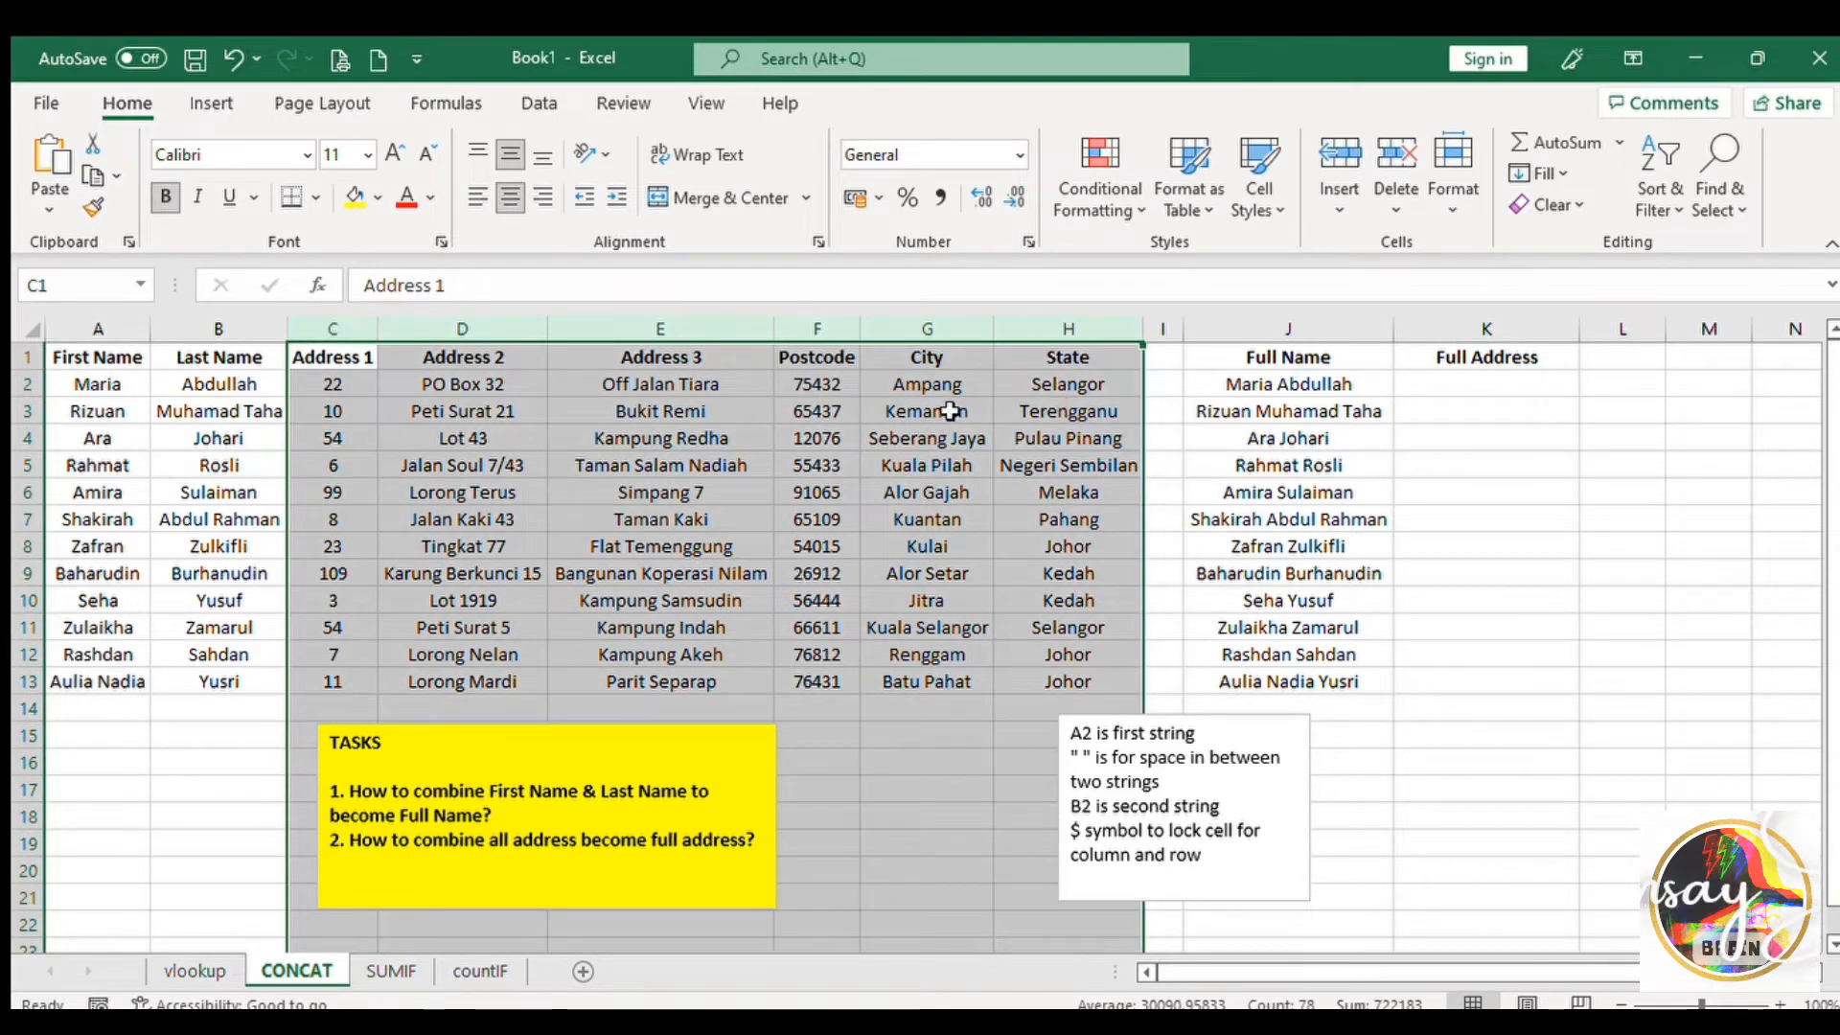
click(1481, 382)
text(=concat)
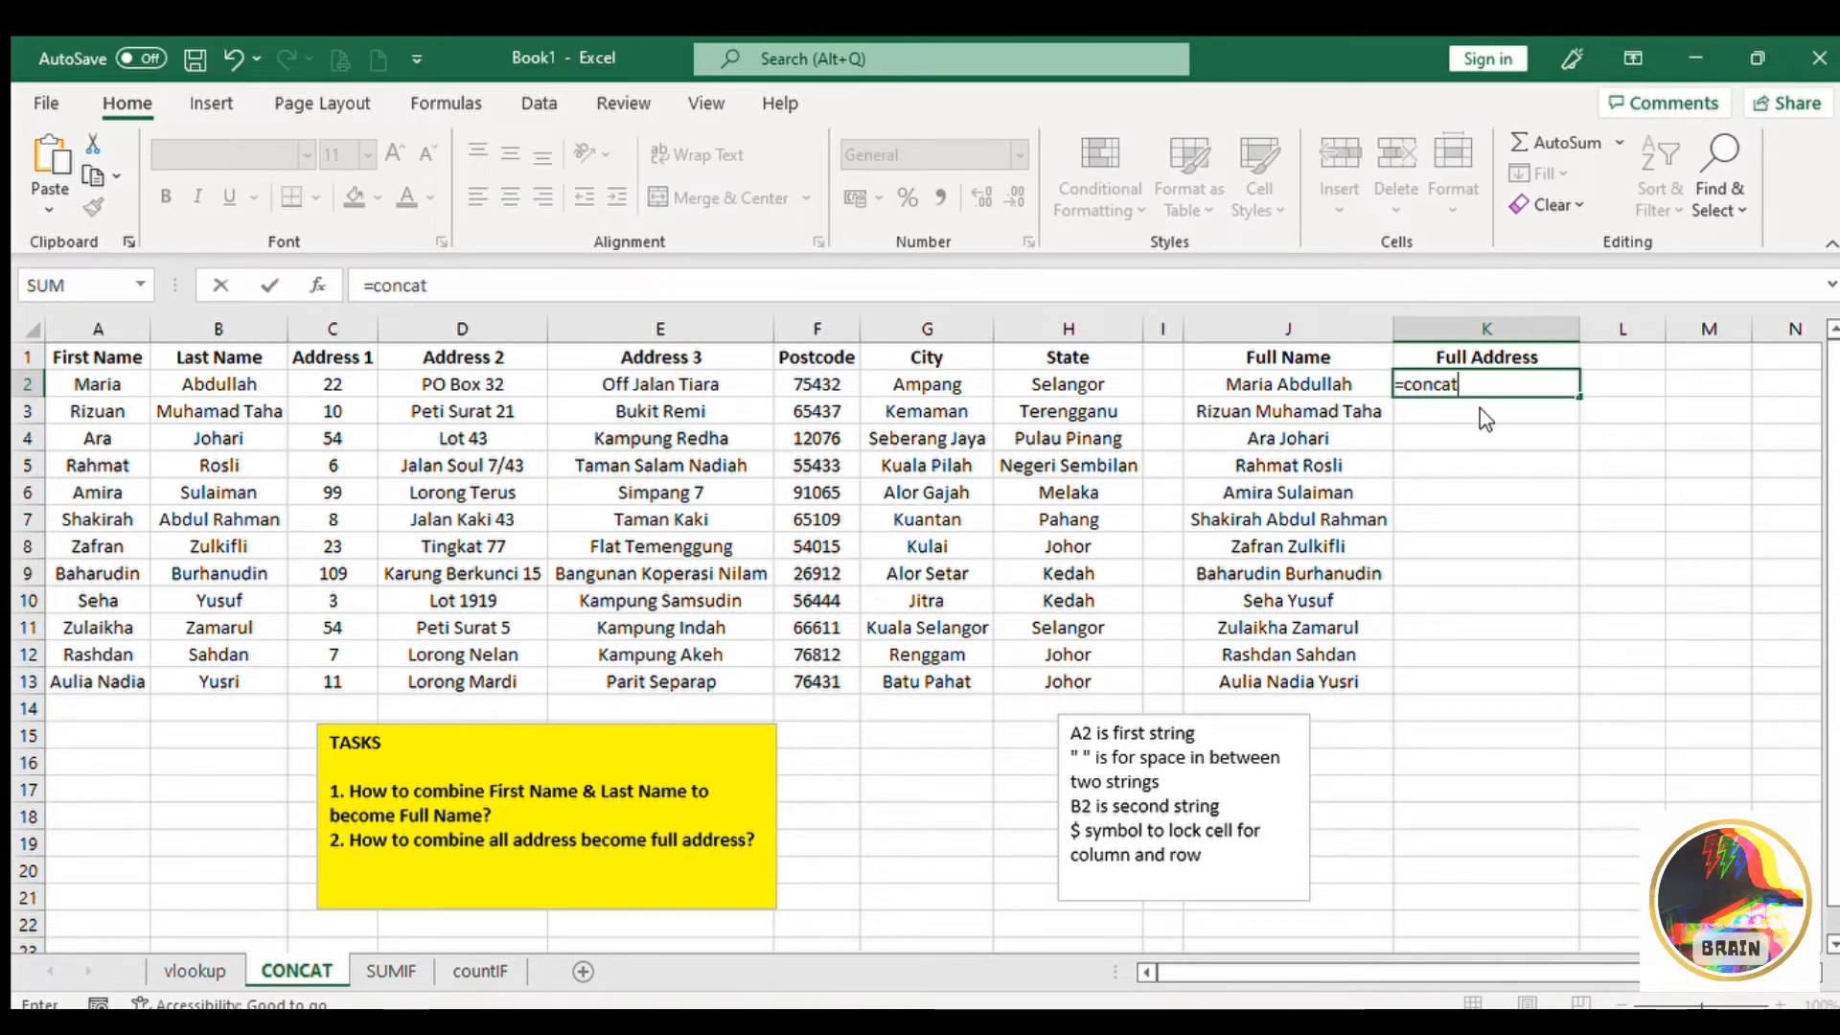
key(Tab)
click(343, 381)
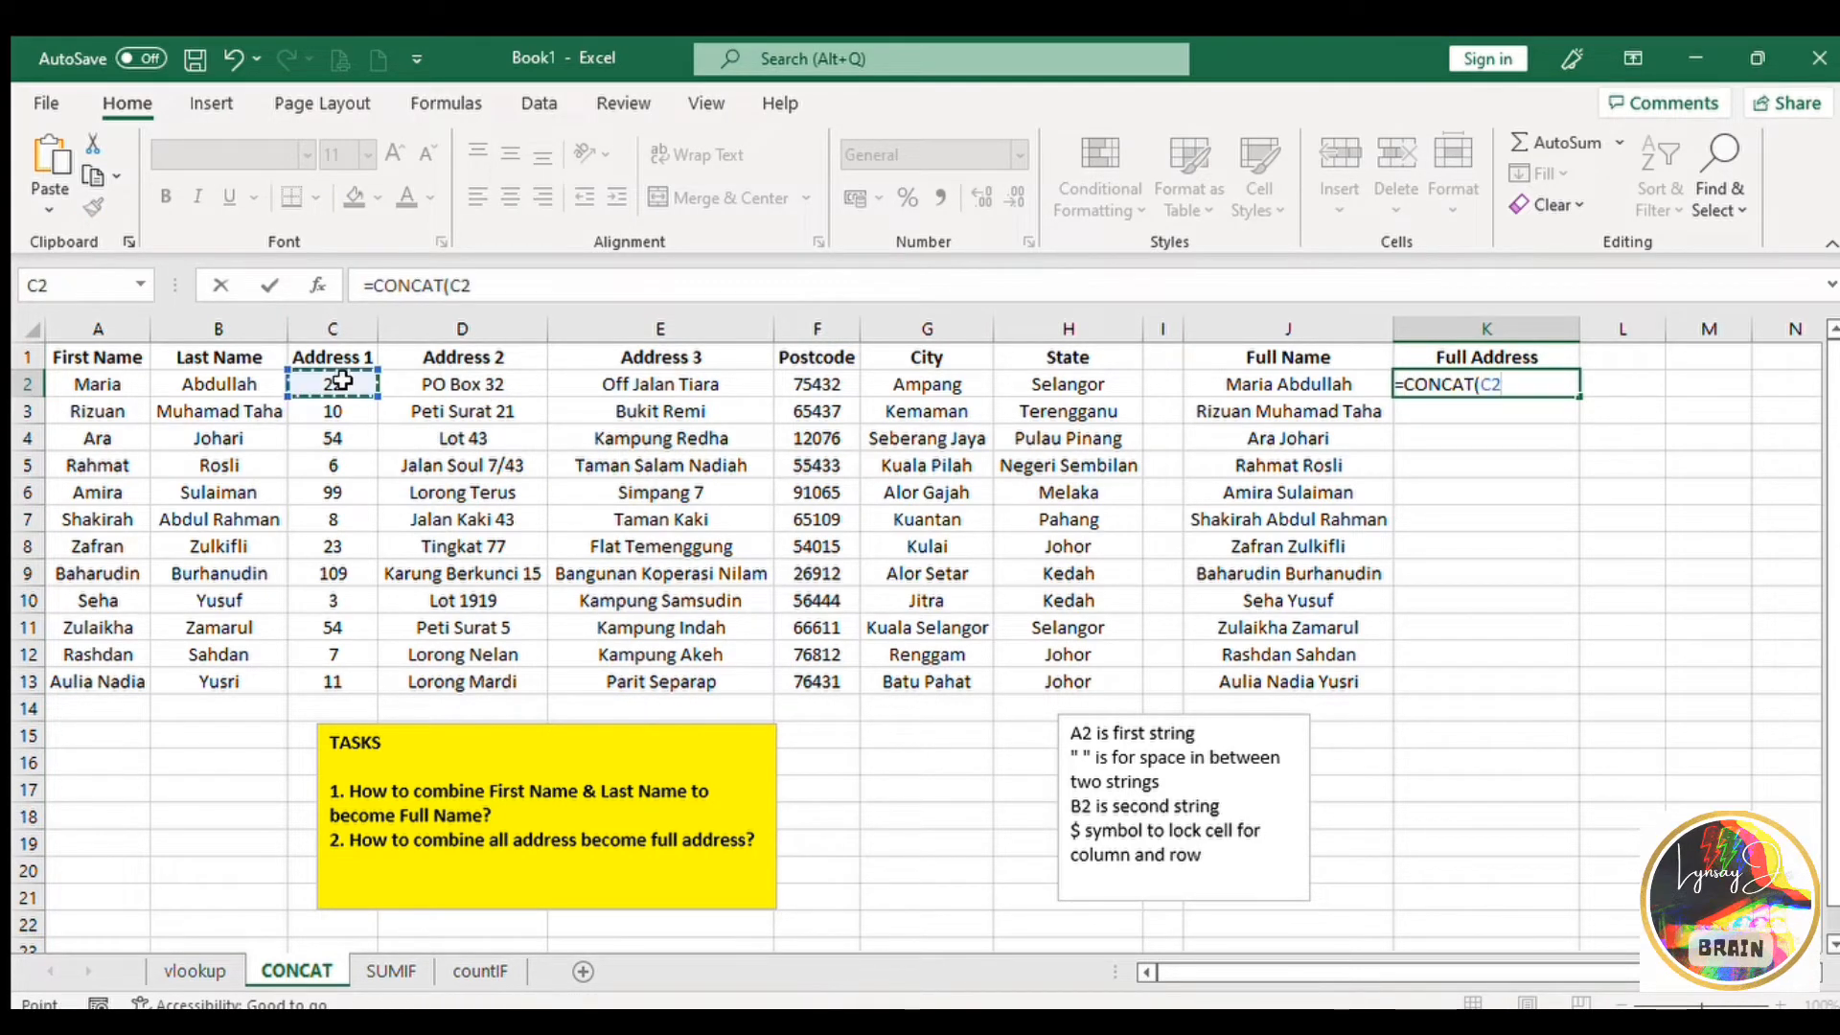
text(,)
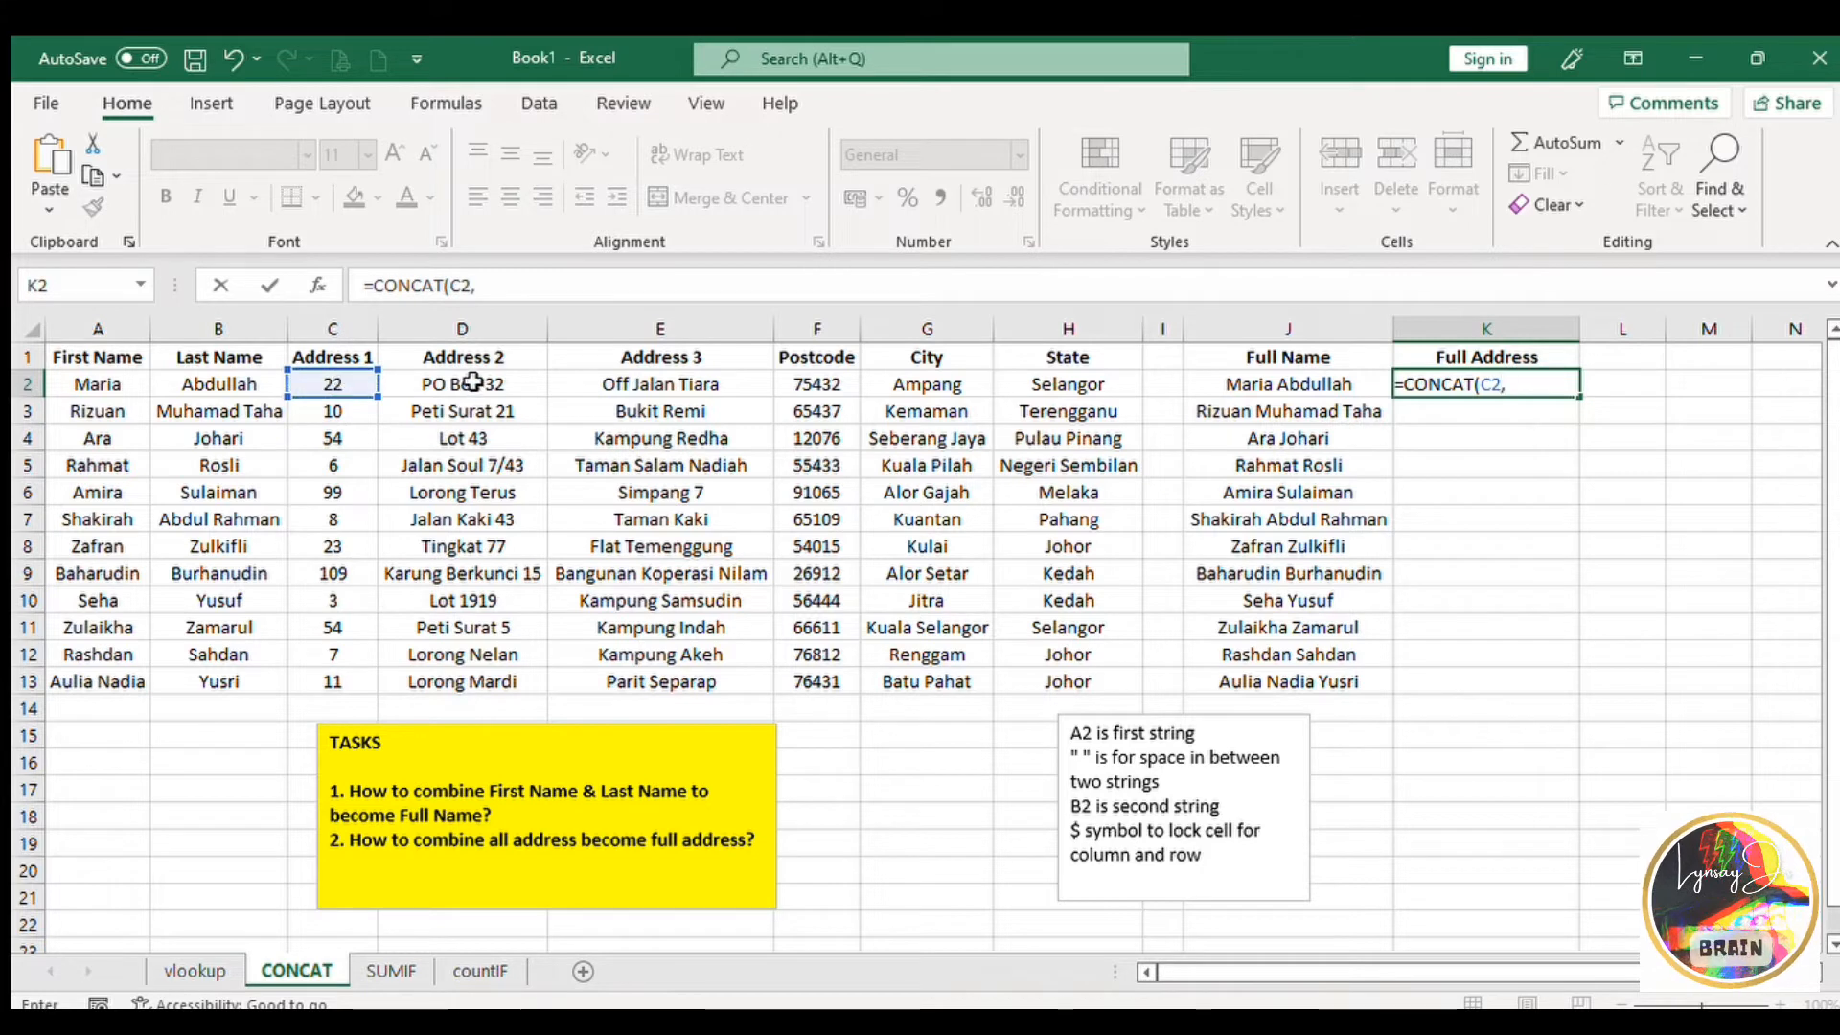
click(470, 382)
text(,)
click(587, 382)
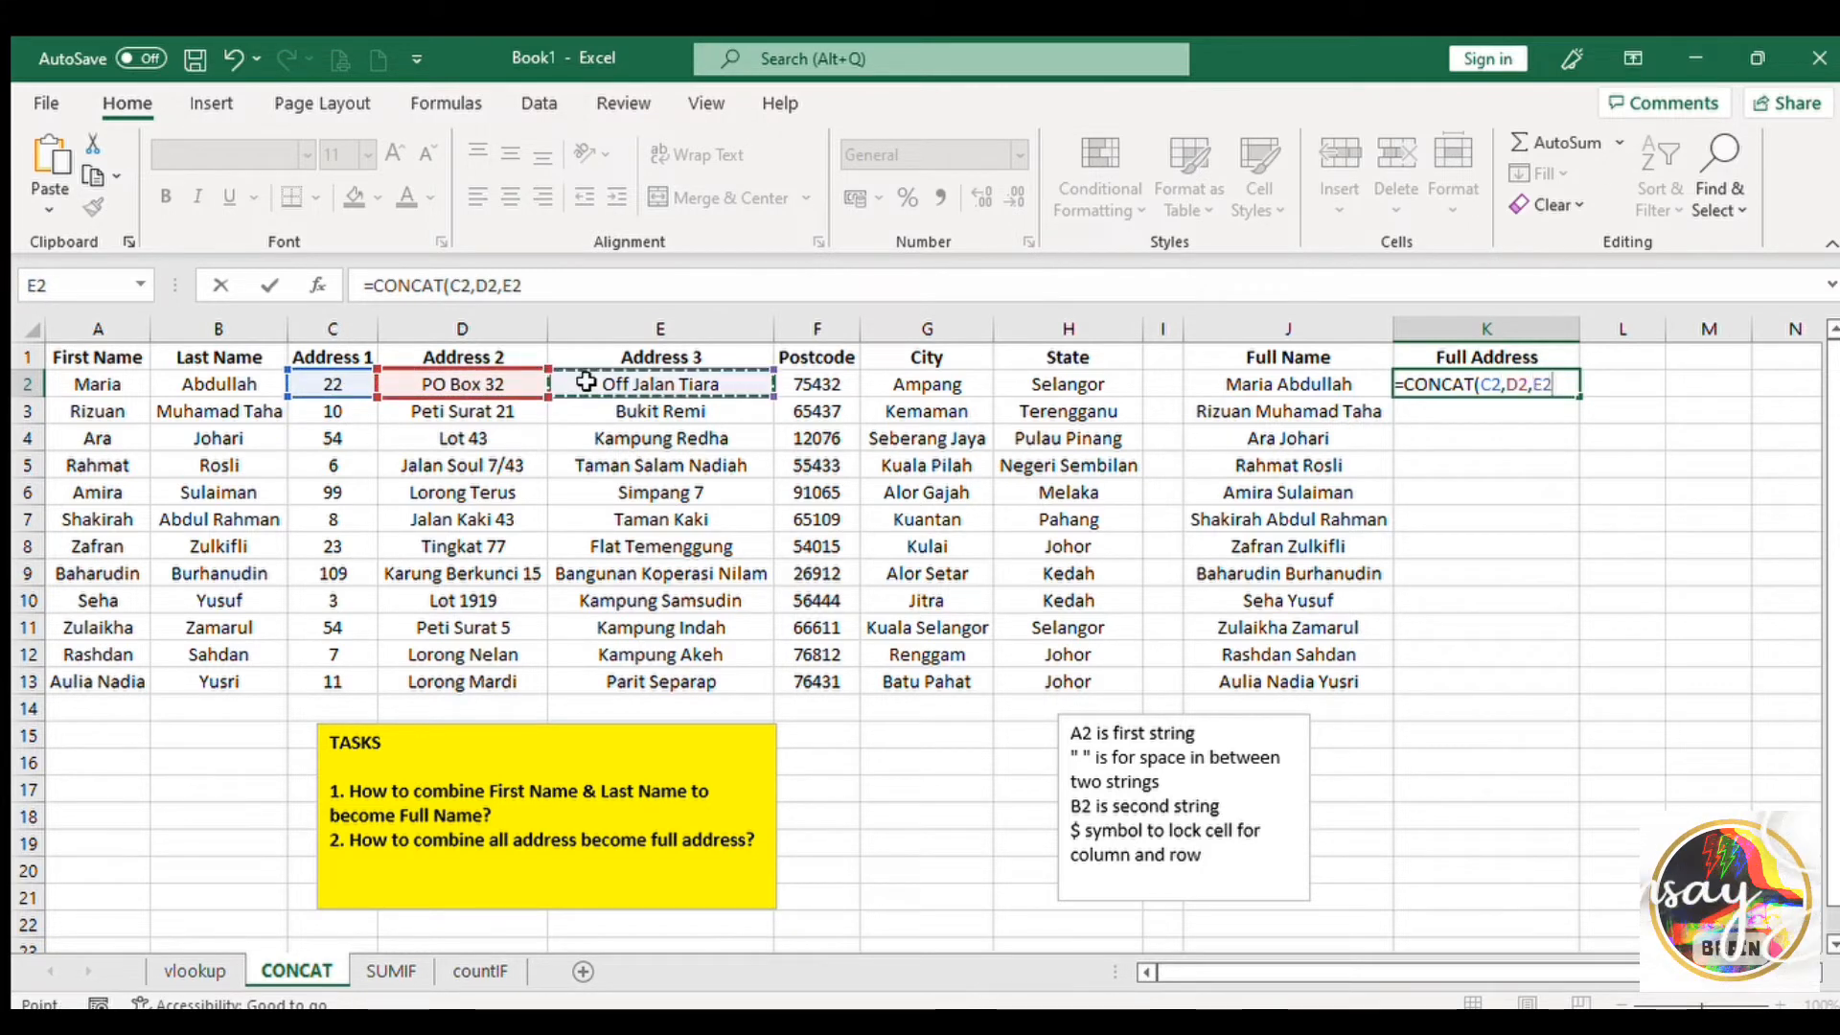
text(,)
click(818, 382)
text(,)
click(926, 386)
text(,)
click(1045, 385)
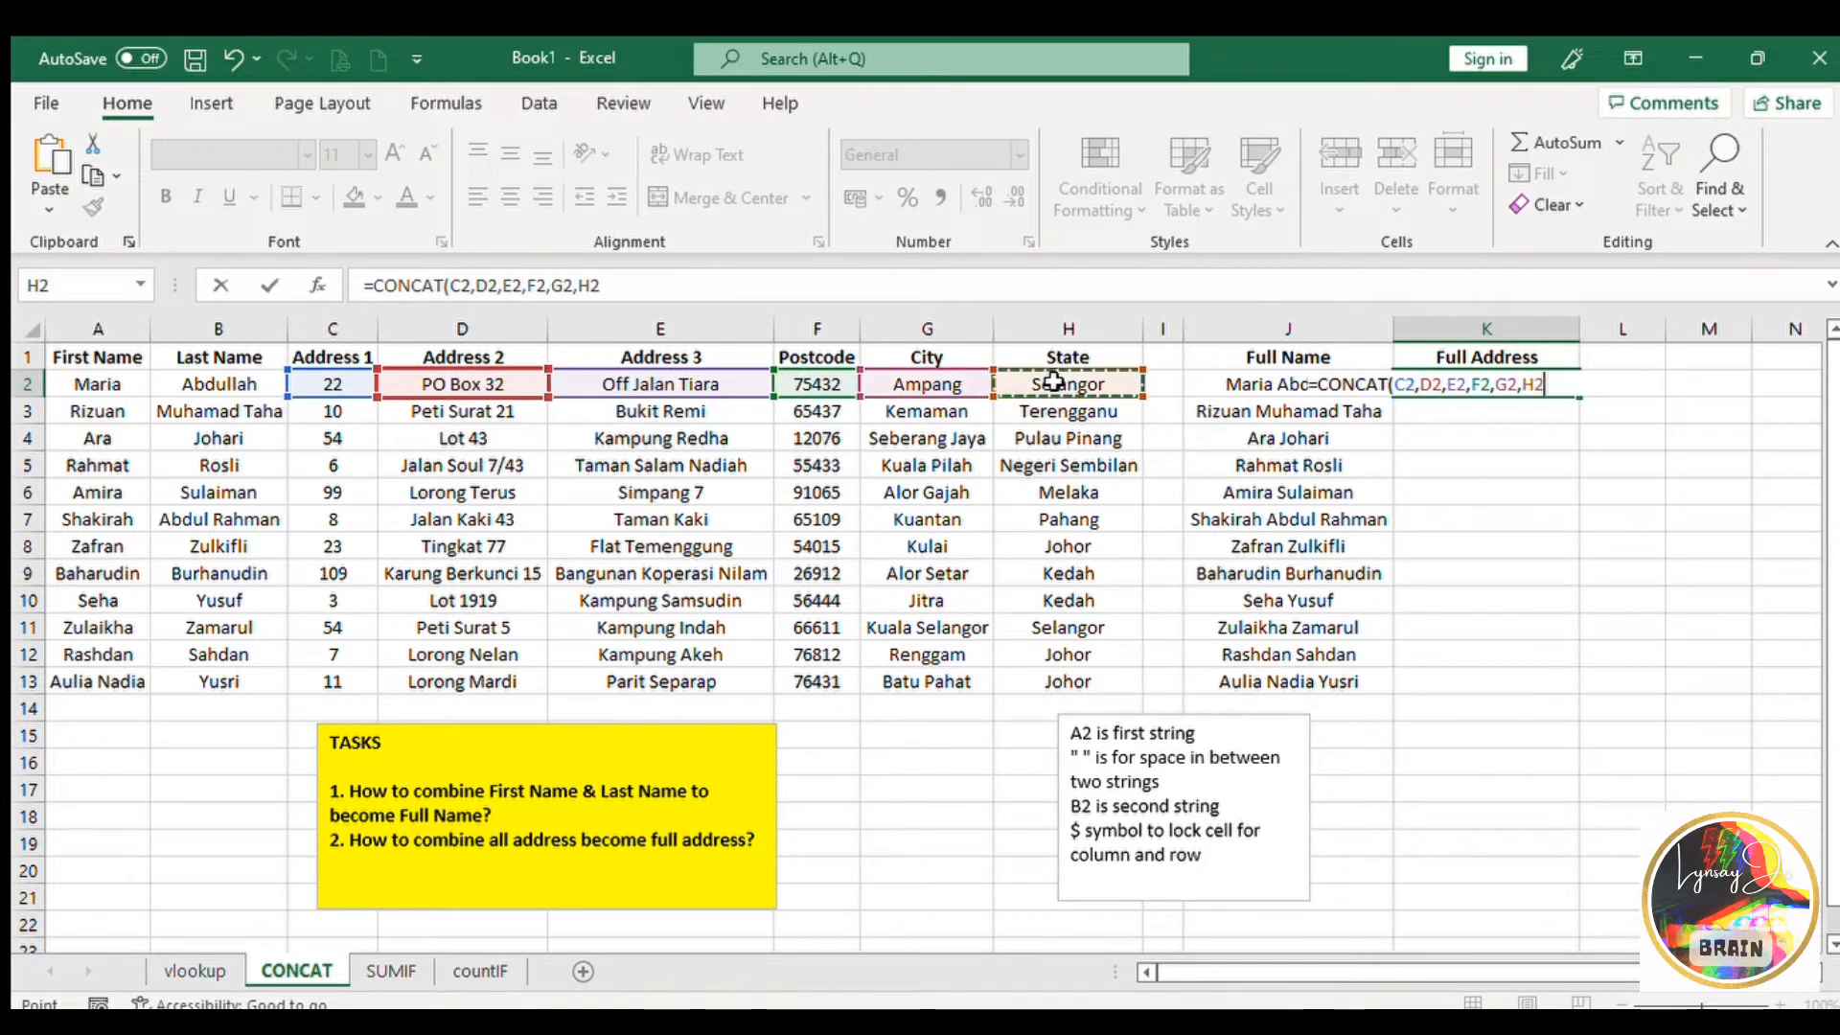
text())
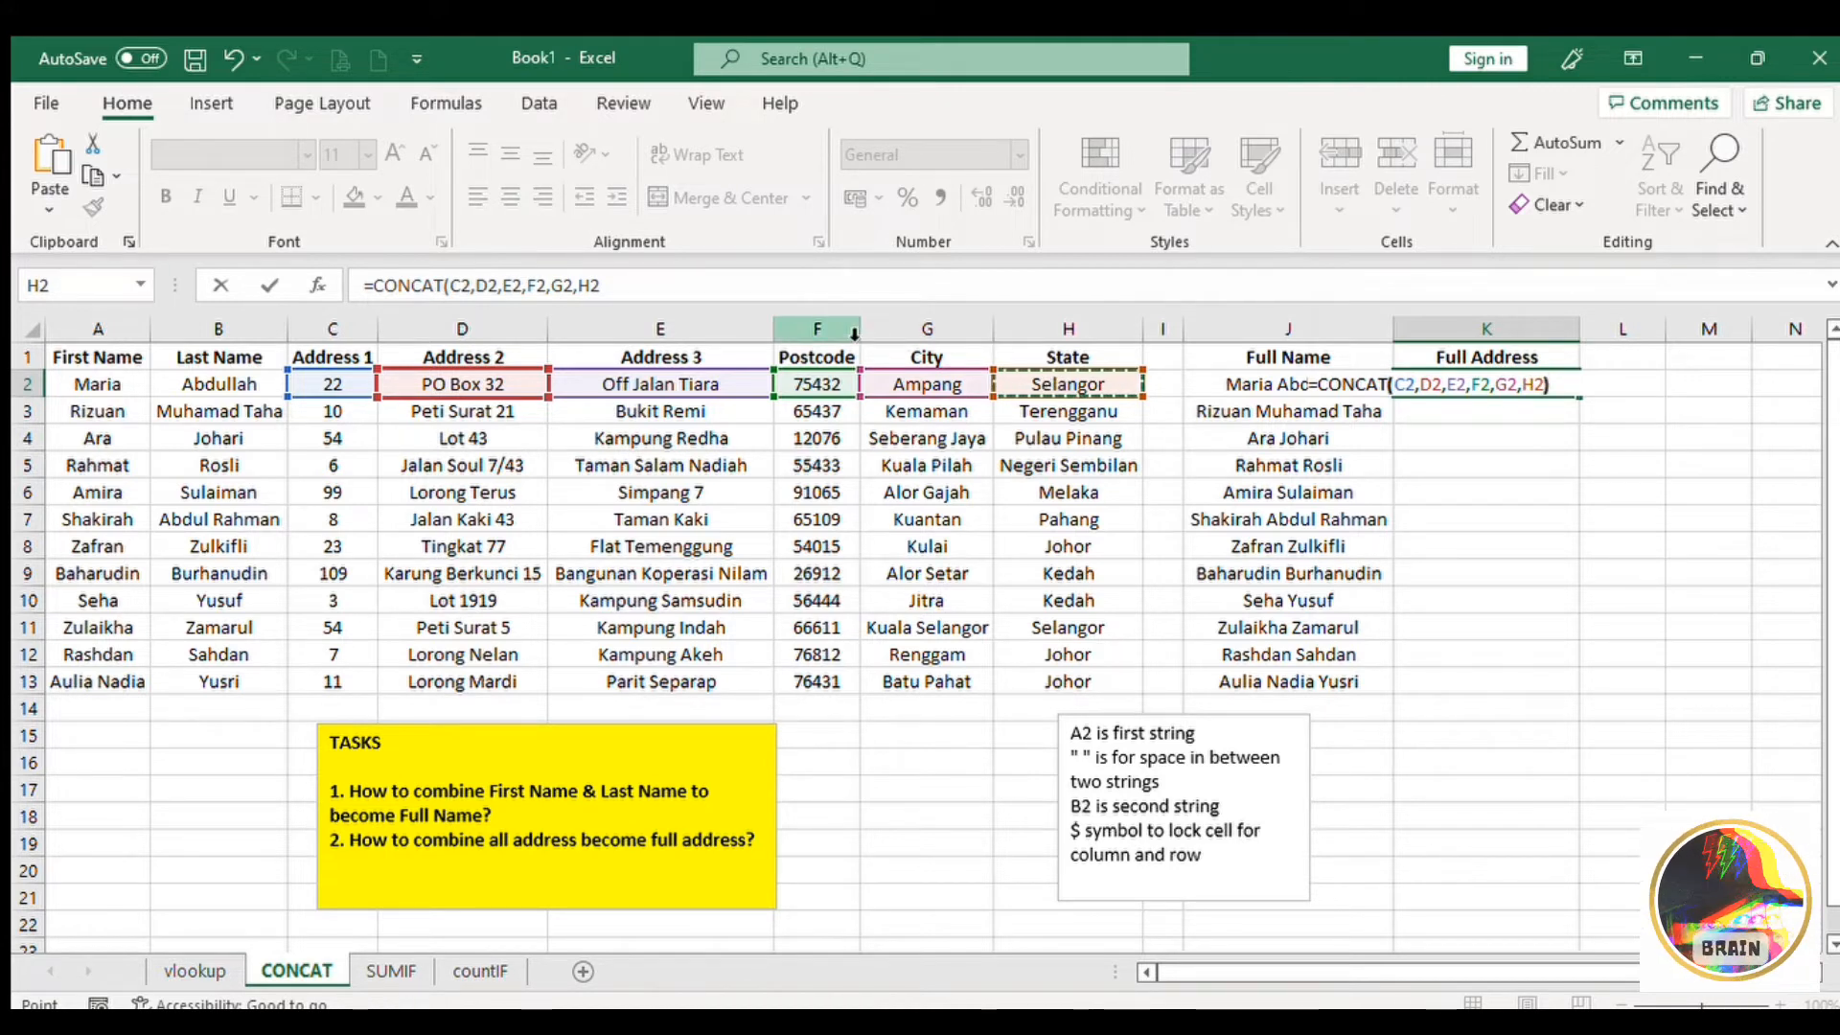
Lock the column references in the K2 formula so it reads =CONCAT($C2,$D2,$E2,$F2,$G2,$H2).
click(451, 288)
text($)
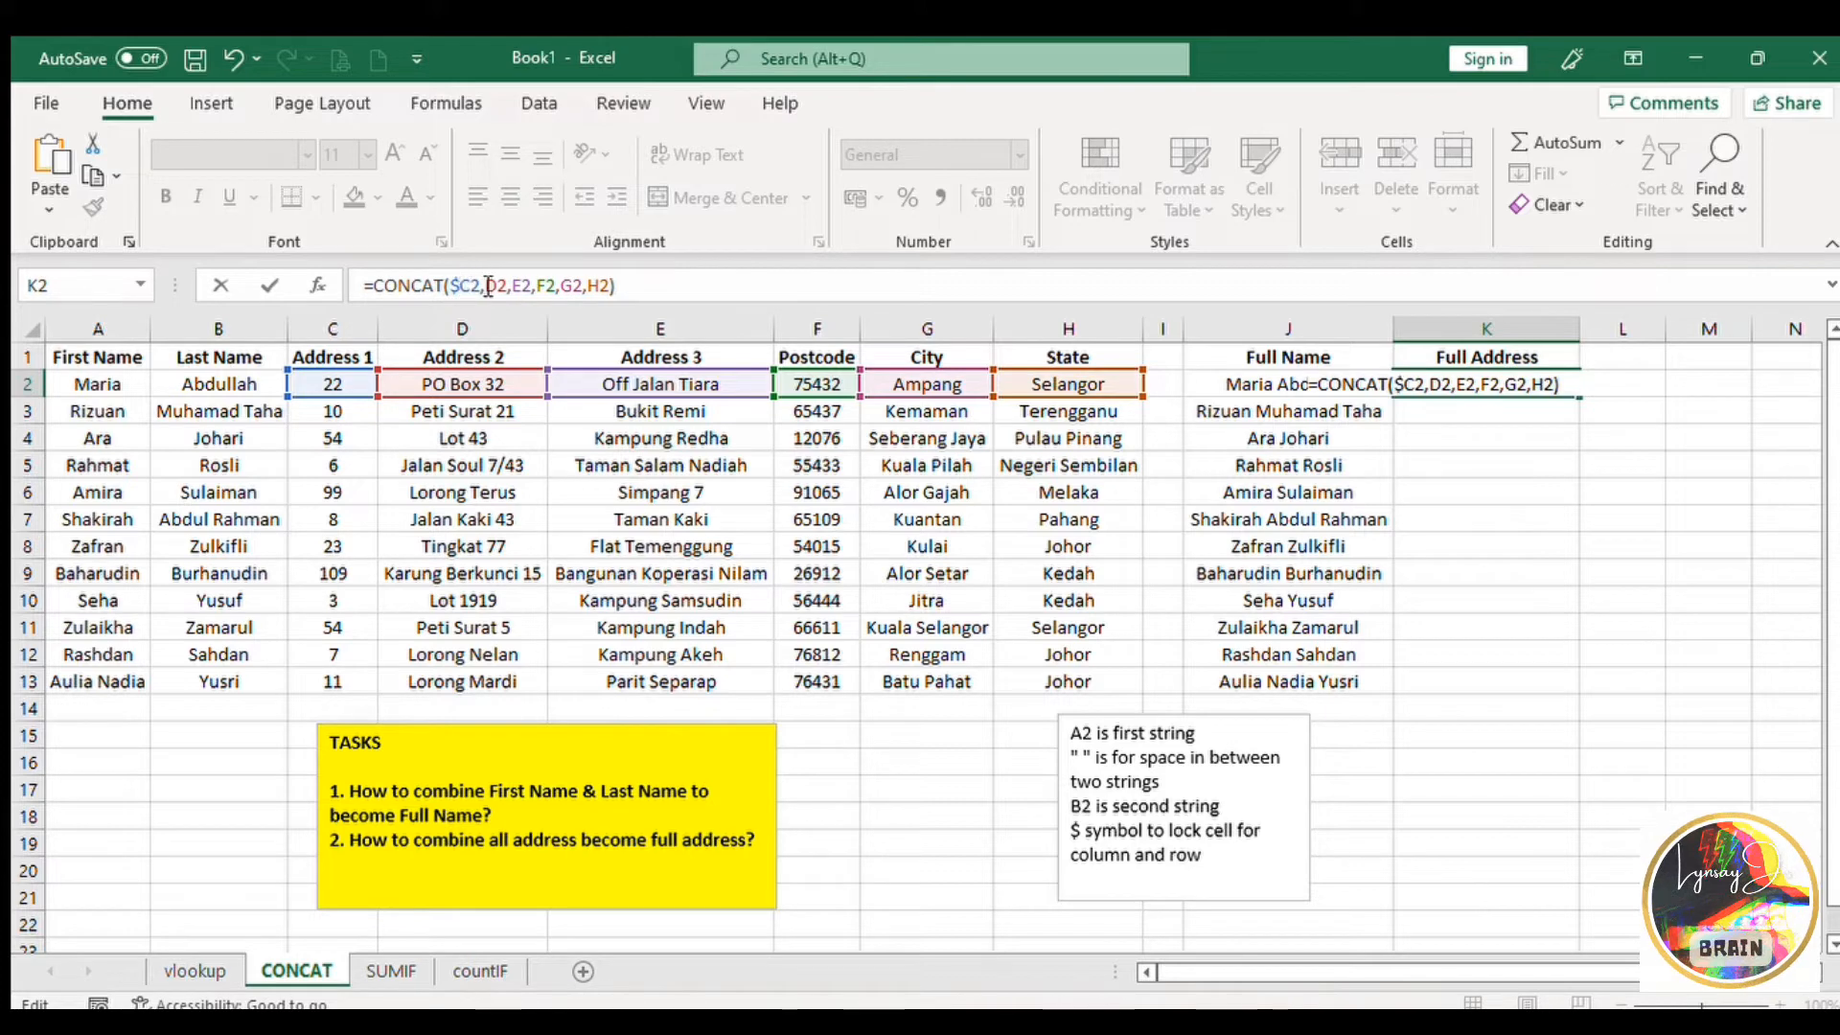
click(489, 288)
text($)
click(522, 288)
text($)
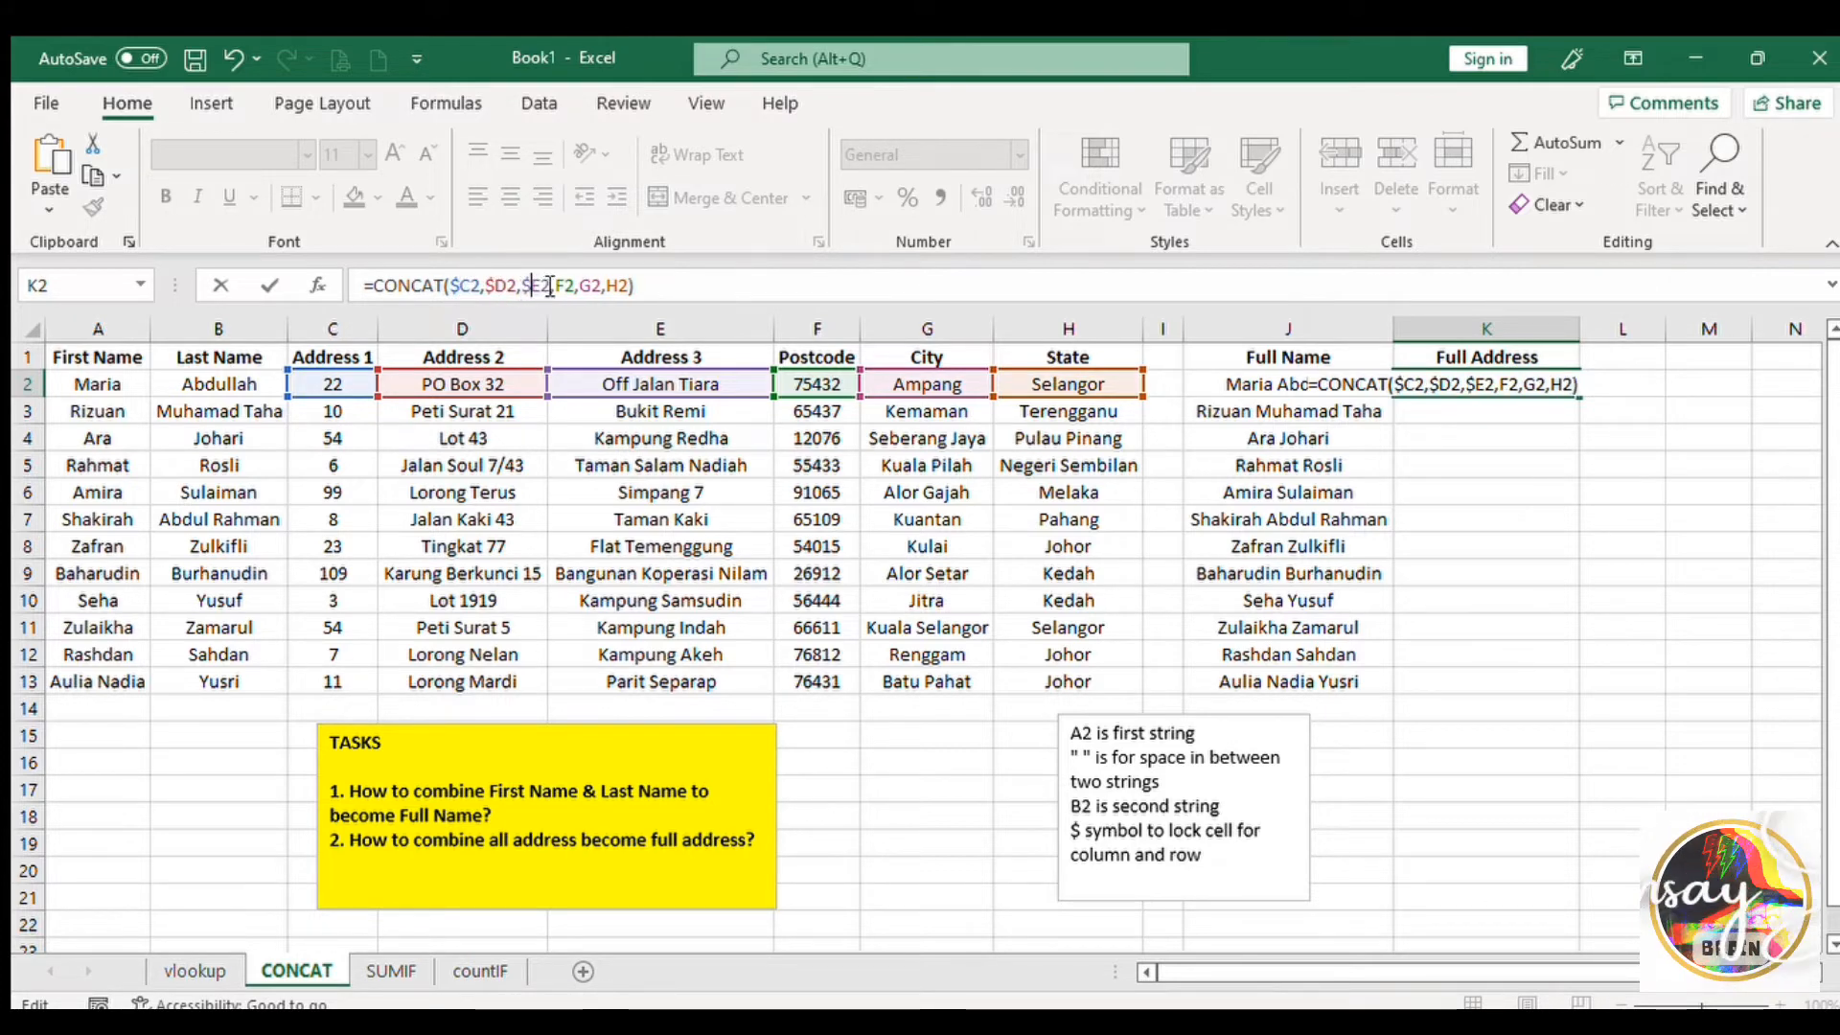
click(555, 288)
text($)
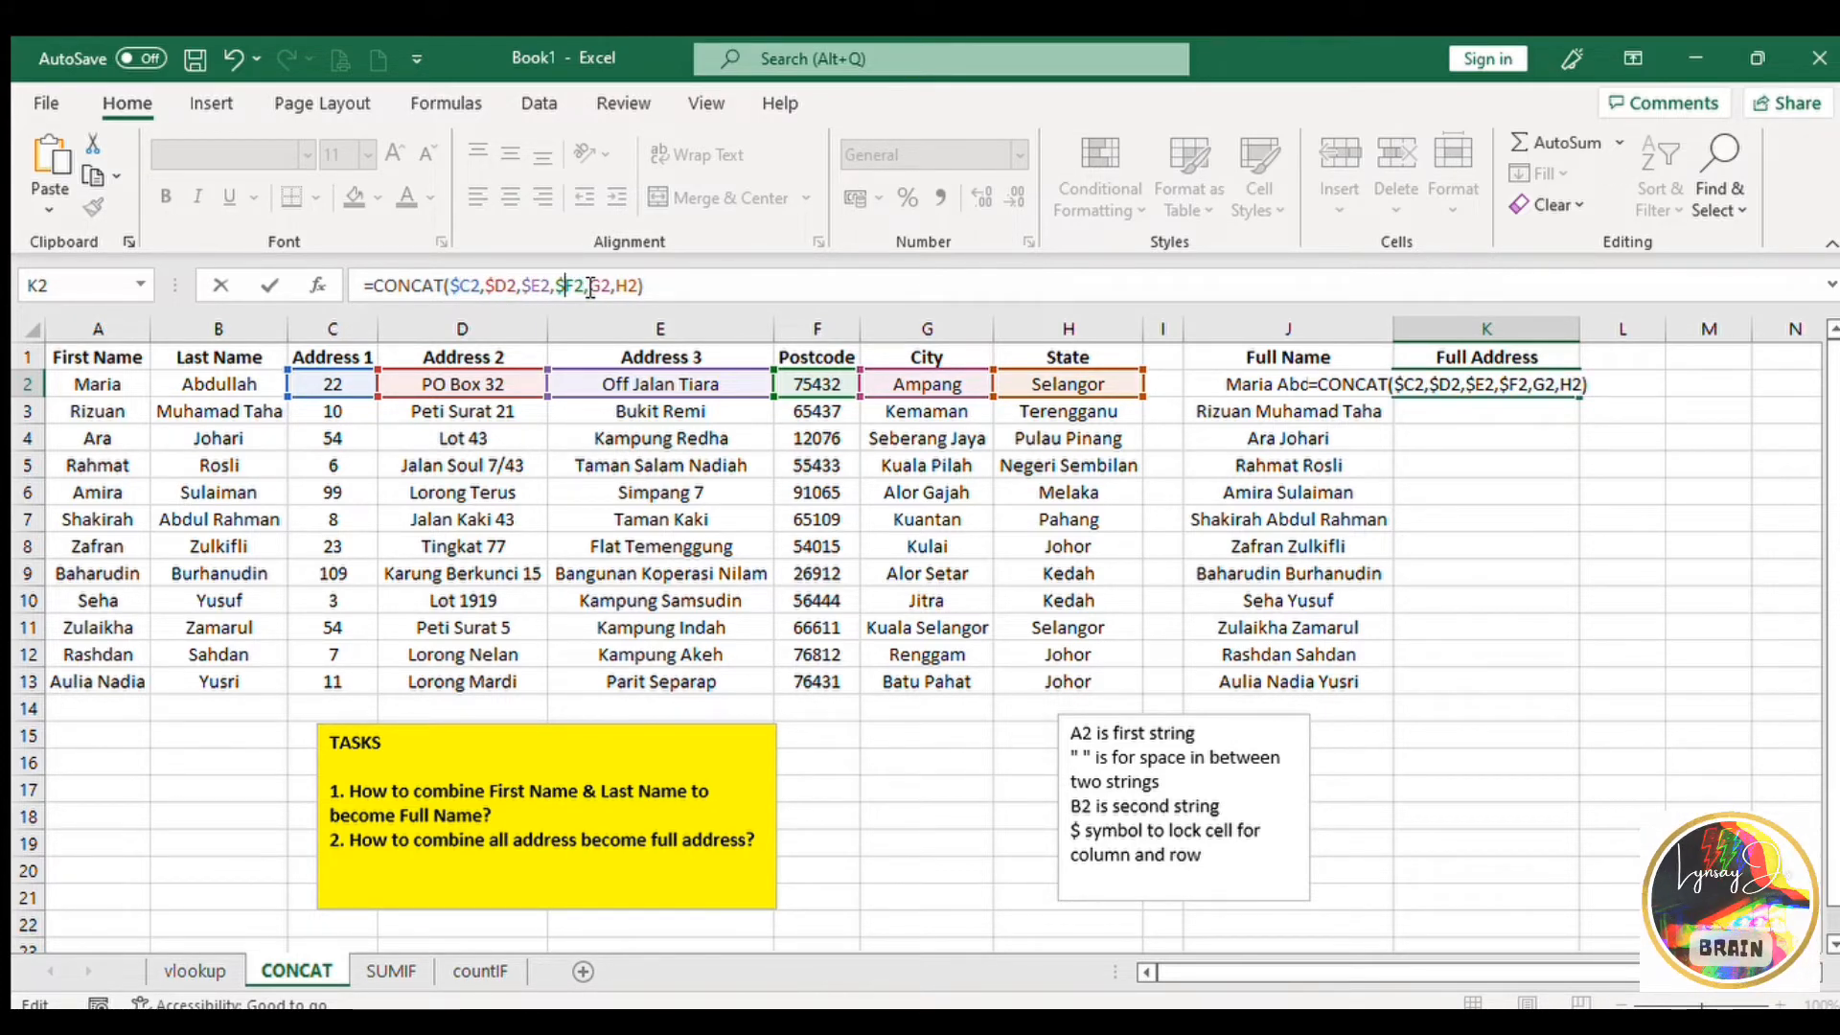
click(591, 288)
text($)
click(627, 288)
text($)
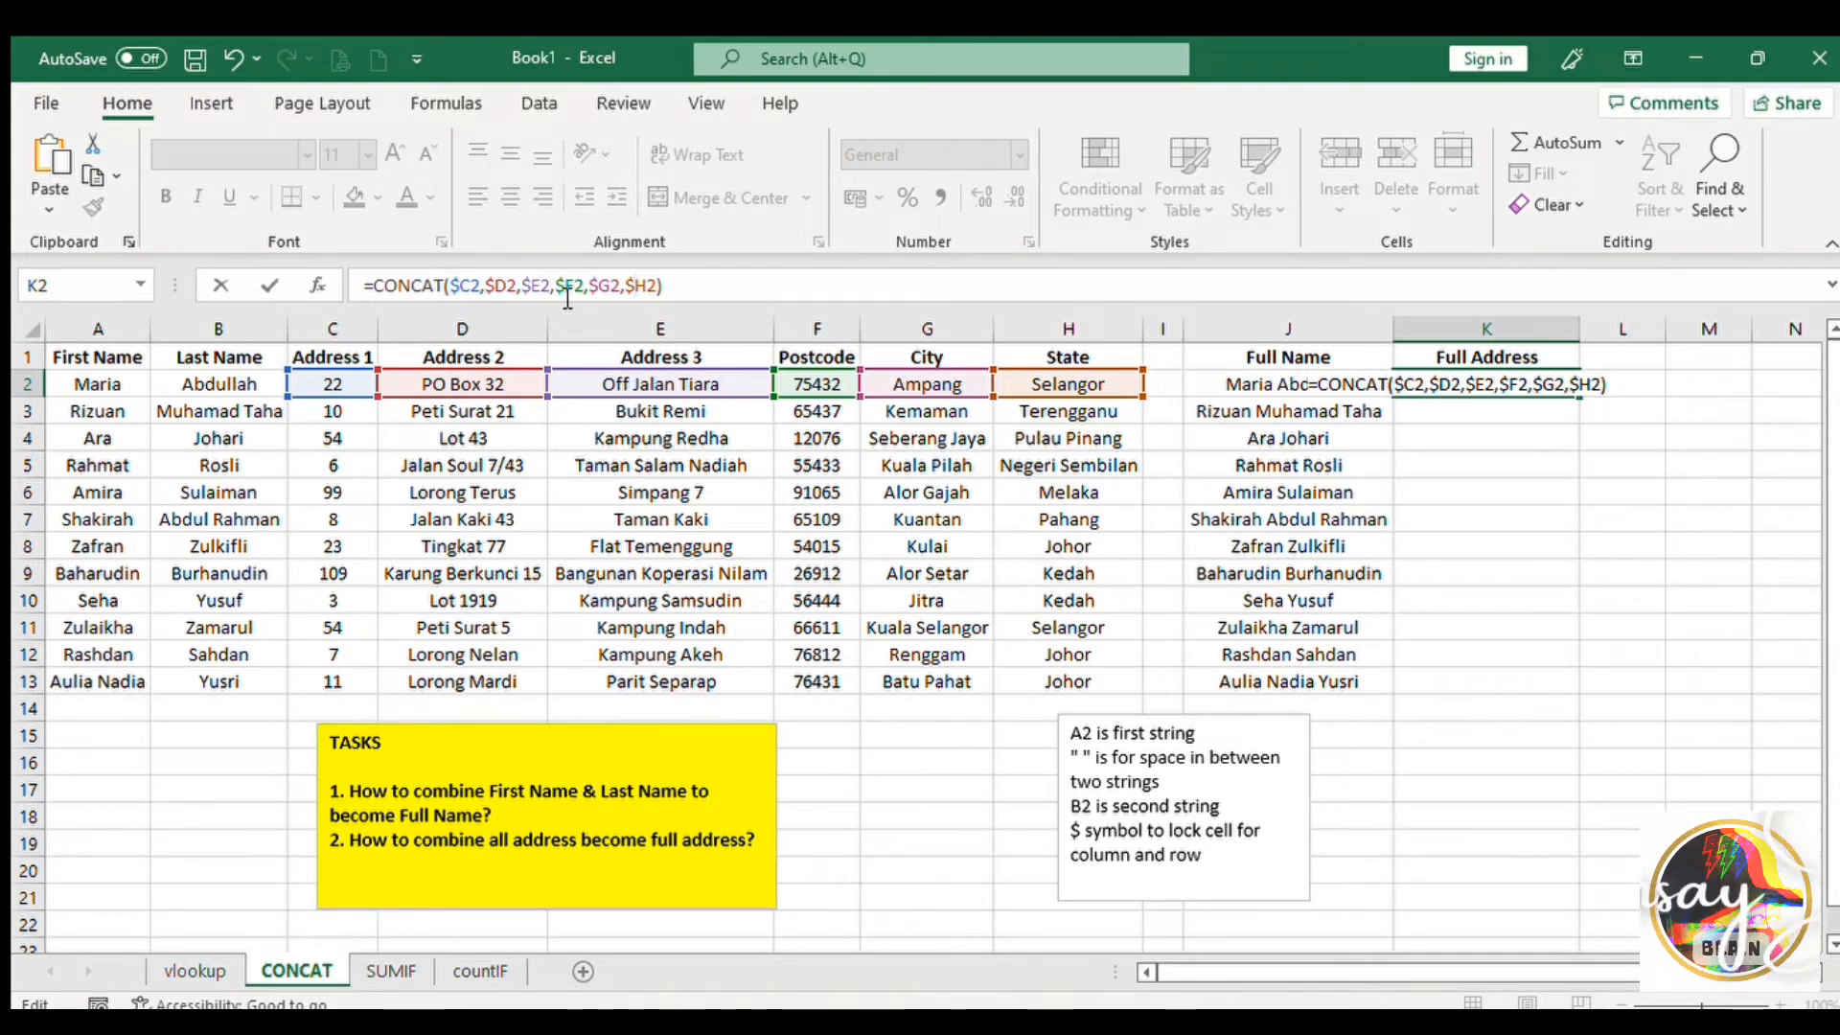
Insert a comma-and-space separator, ", ", as its own argument between $C2 and $D2 in the K2 formula.
click(487, 287)
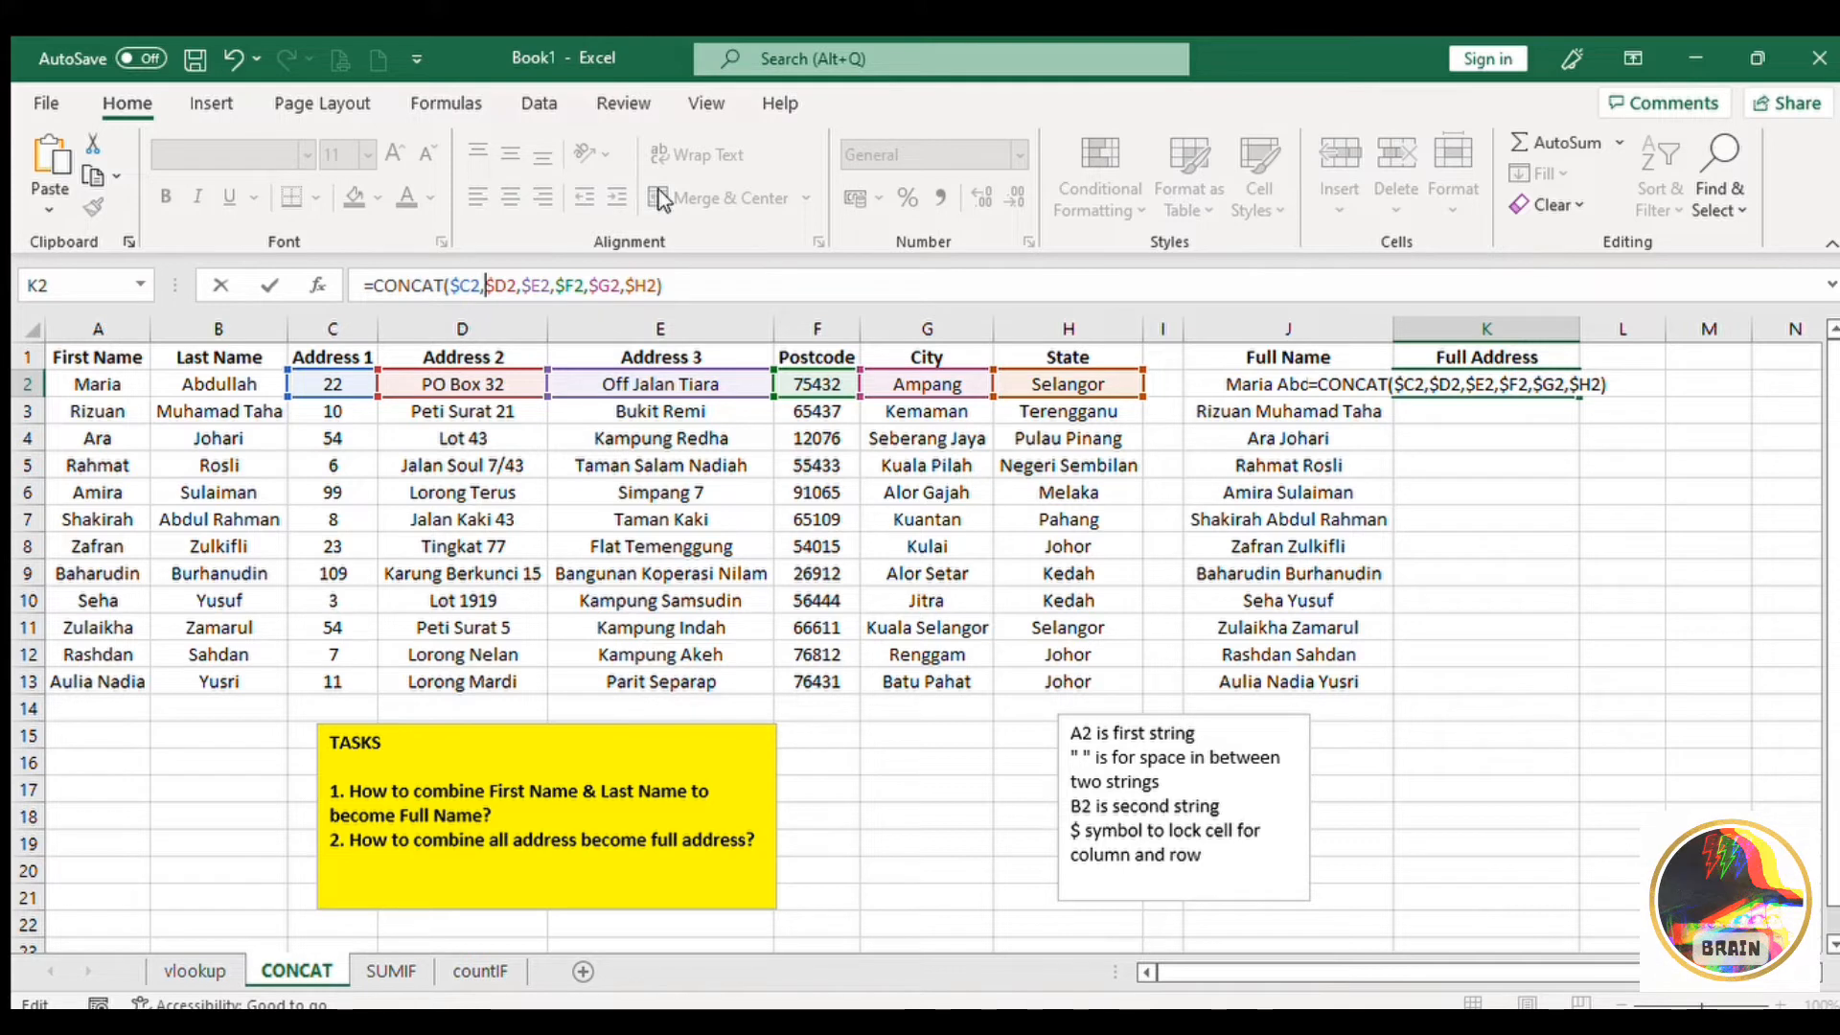
text(")
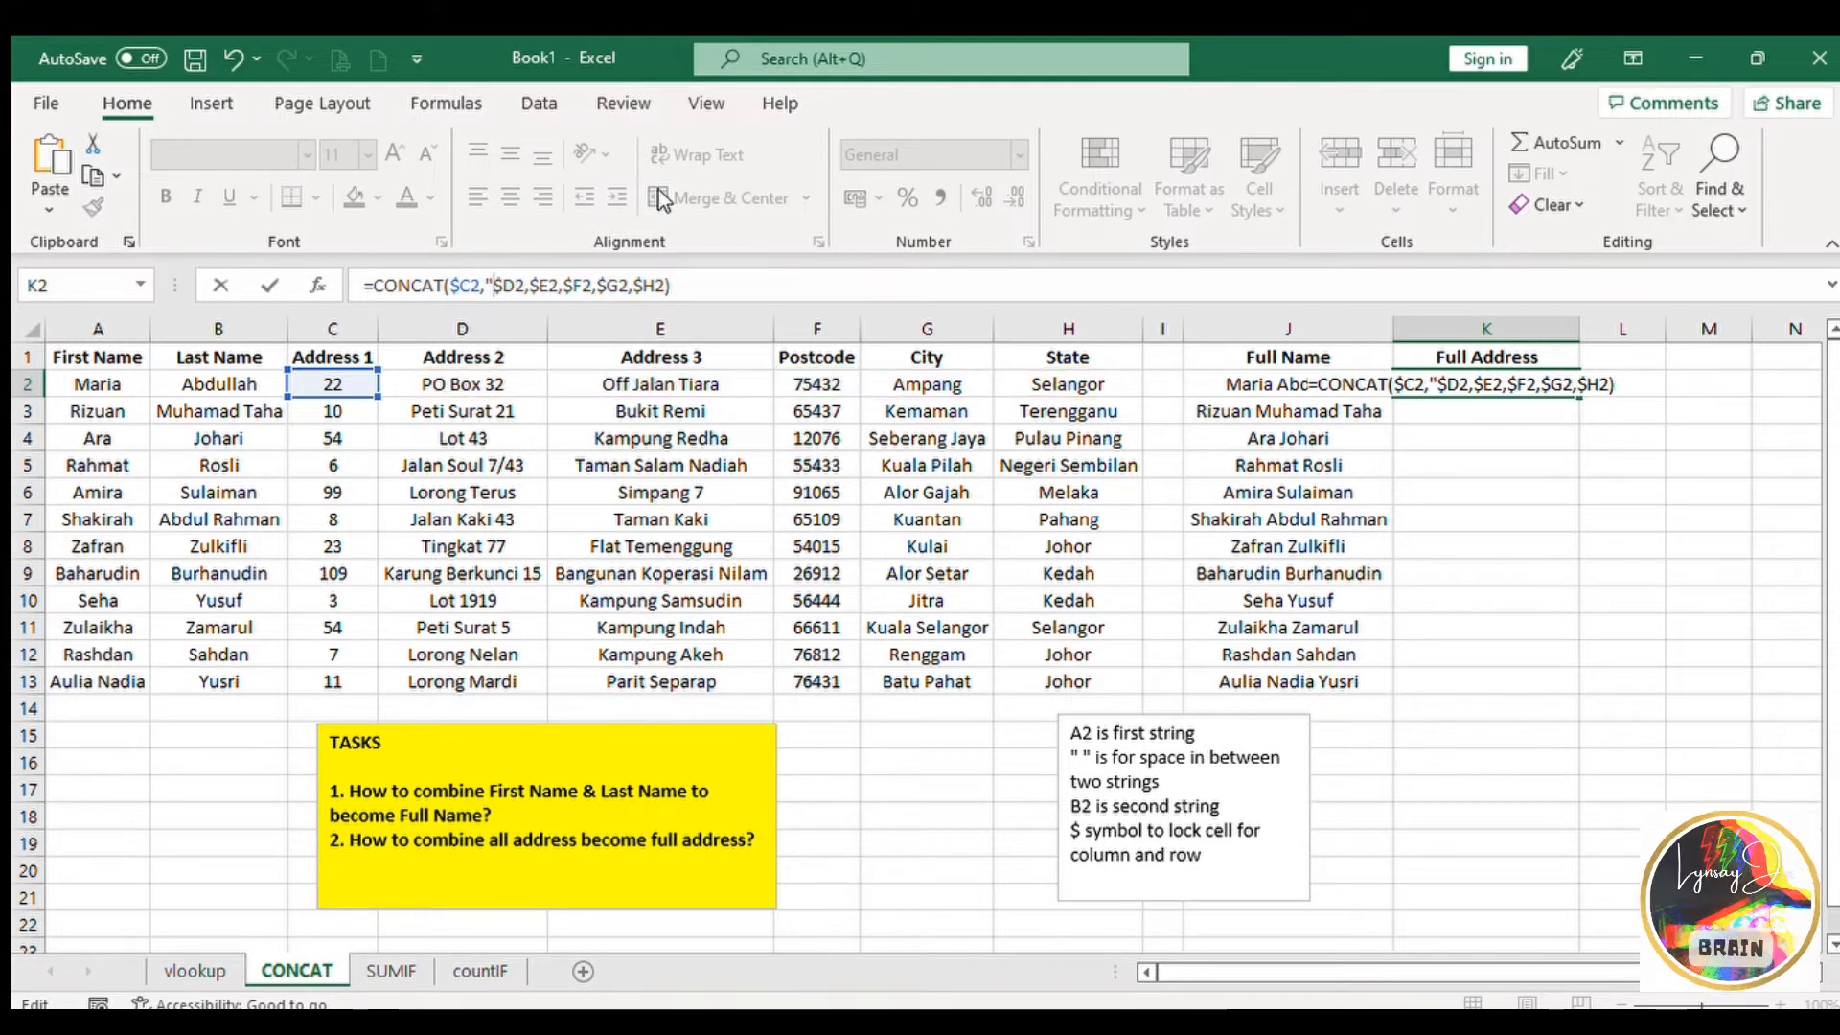
text(,)
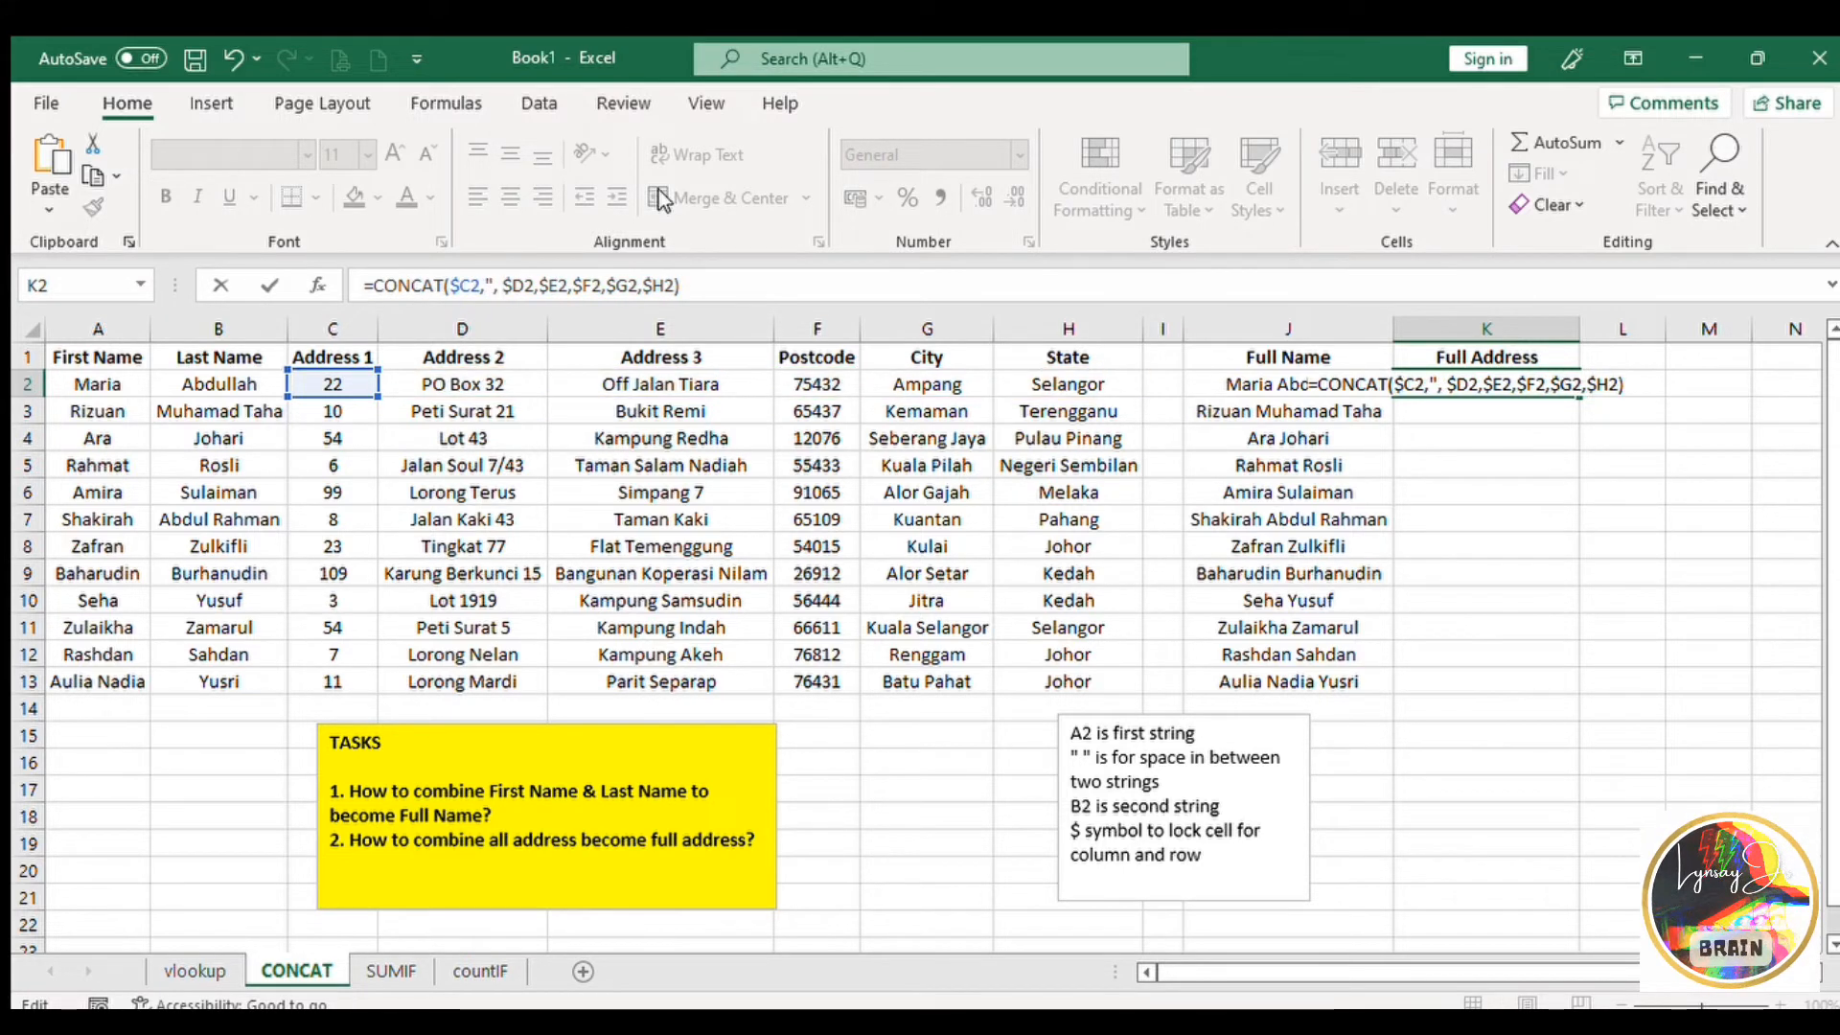
text( ",)
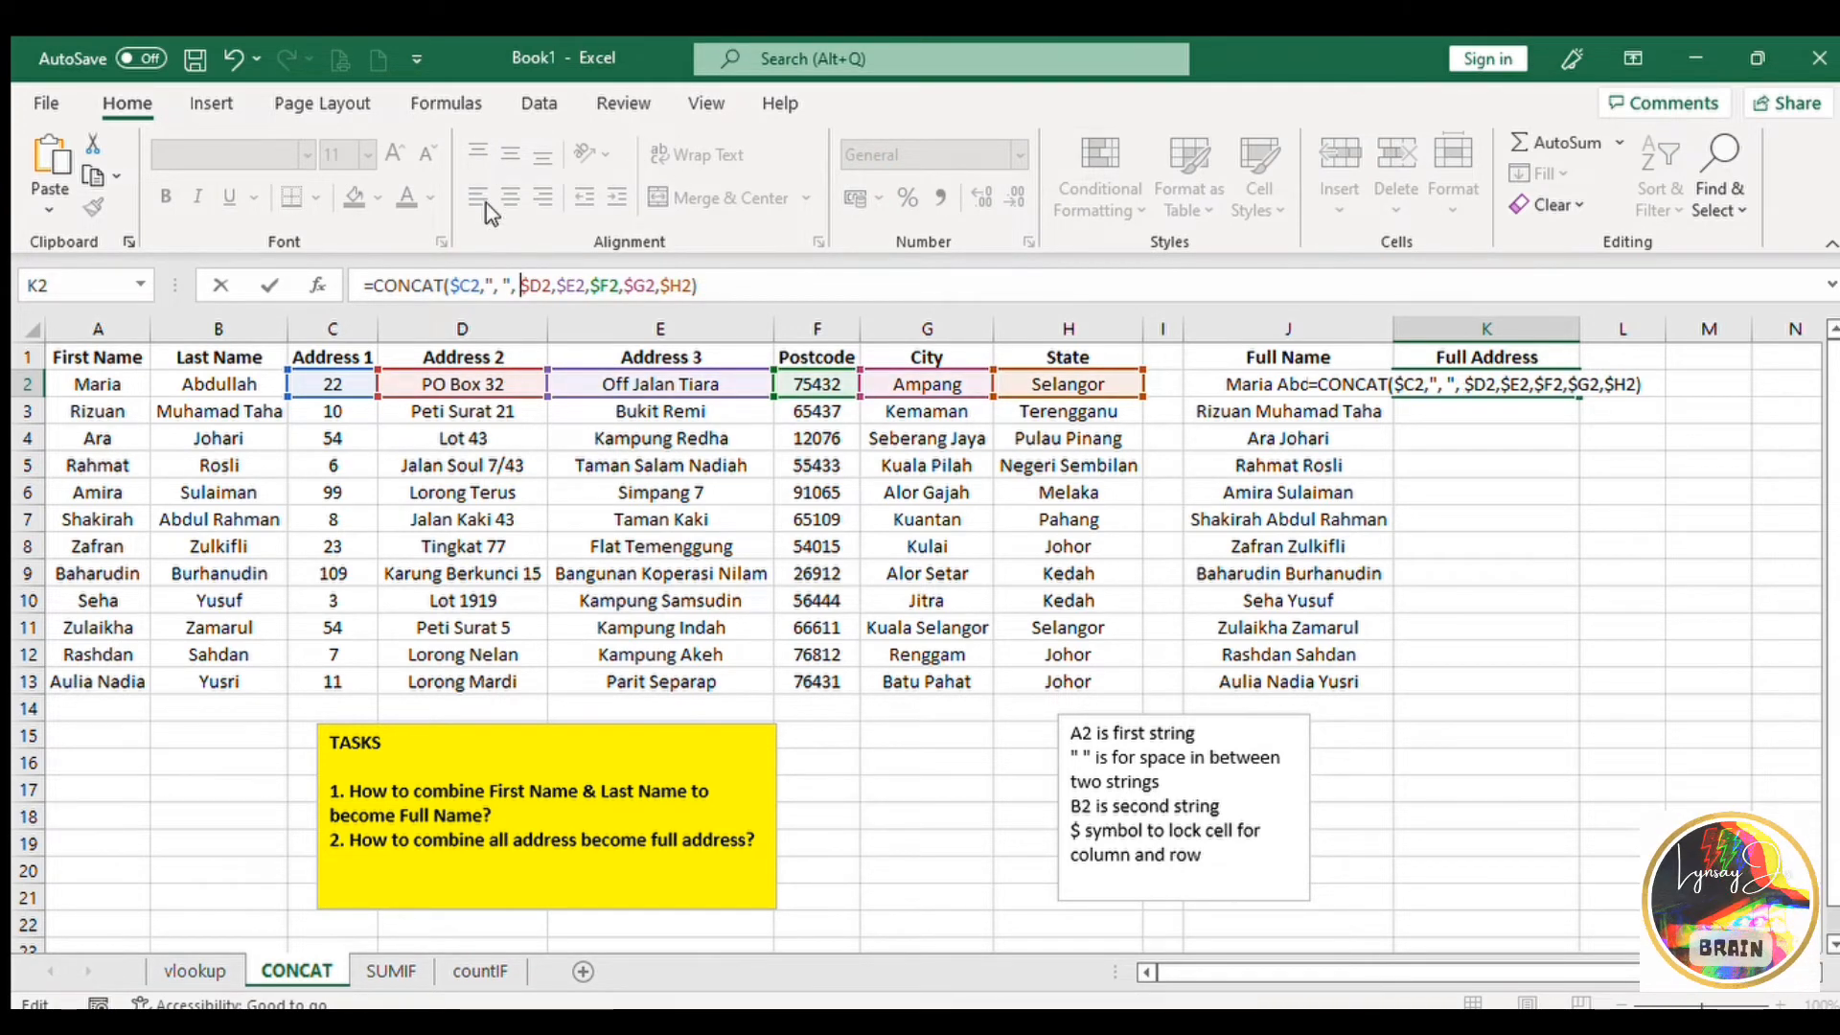
Copy the ", " separator between $D2 and $E2 in the K2 formula, followed by an argument comma.
drag(485, 287, 511, 287)
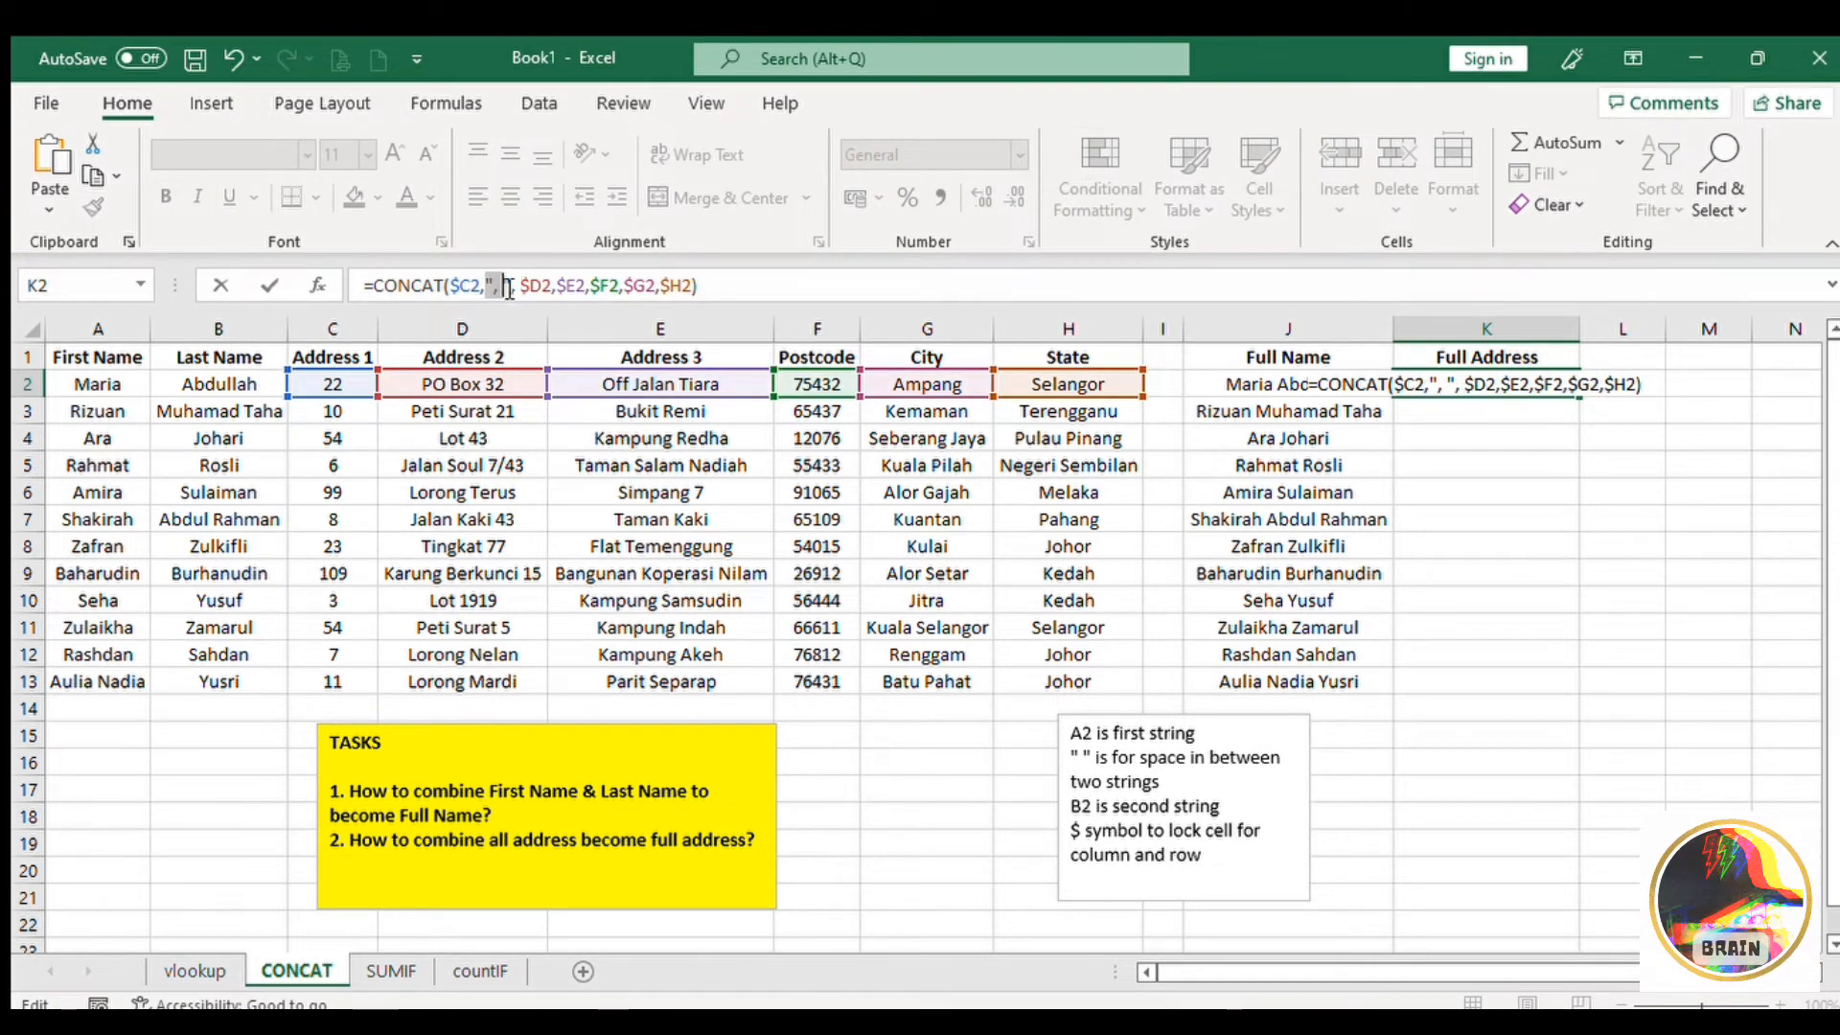
key(ctrl+c)
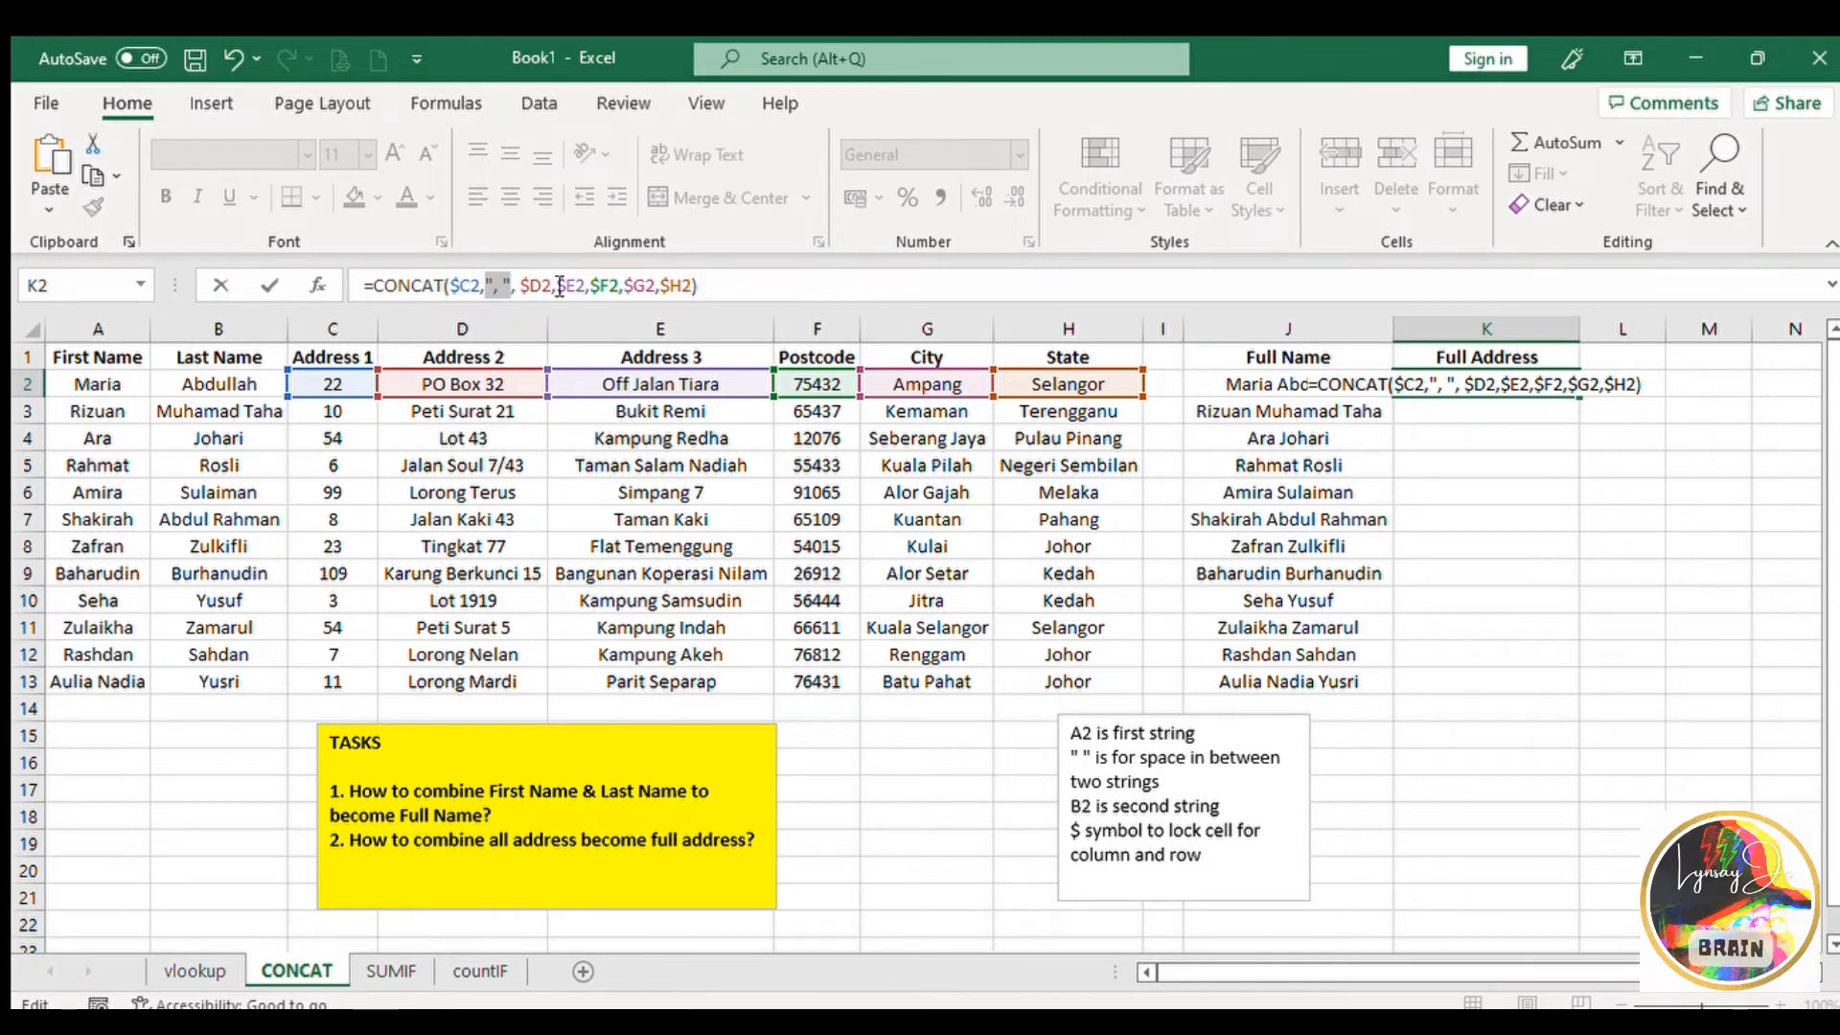
click(561, 271)
key(ctrl+v)
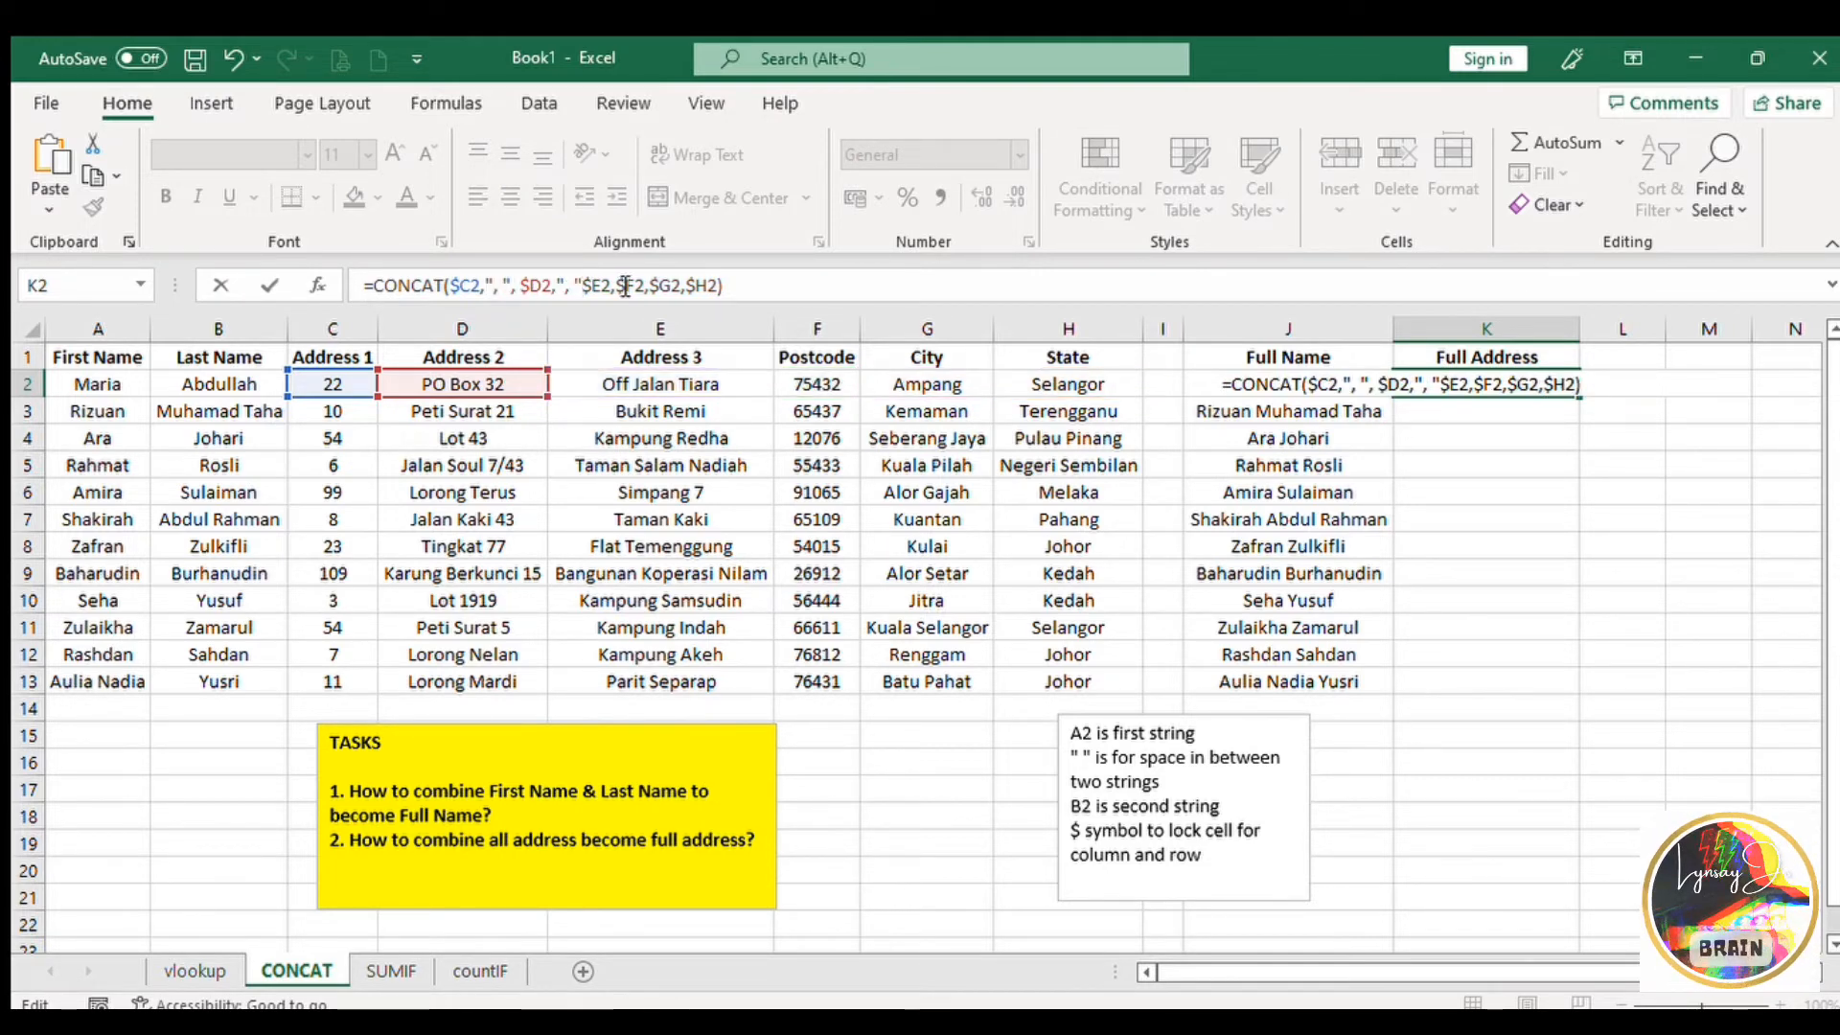
text(,)
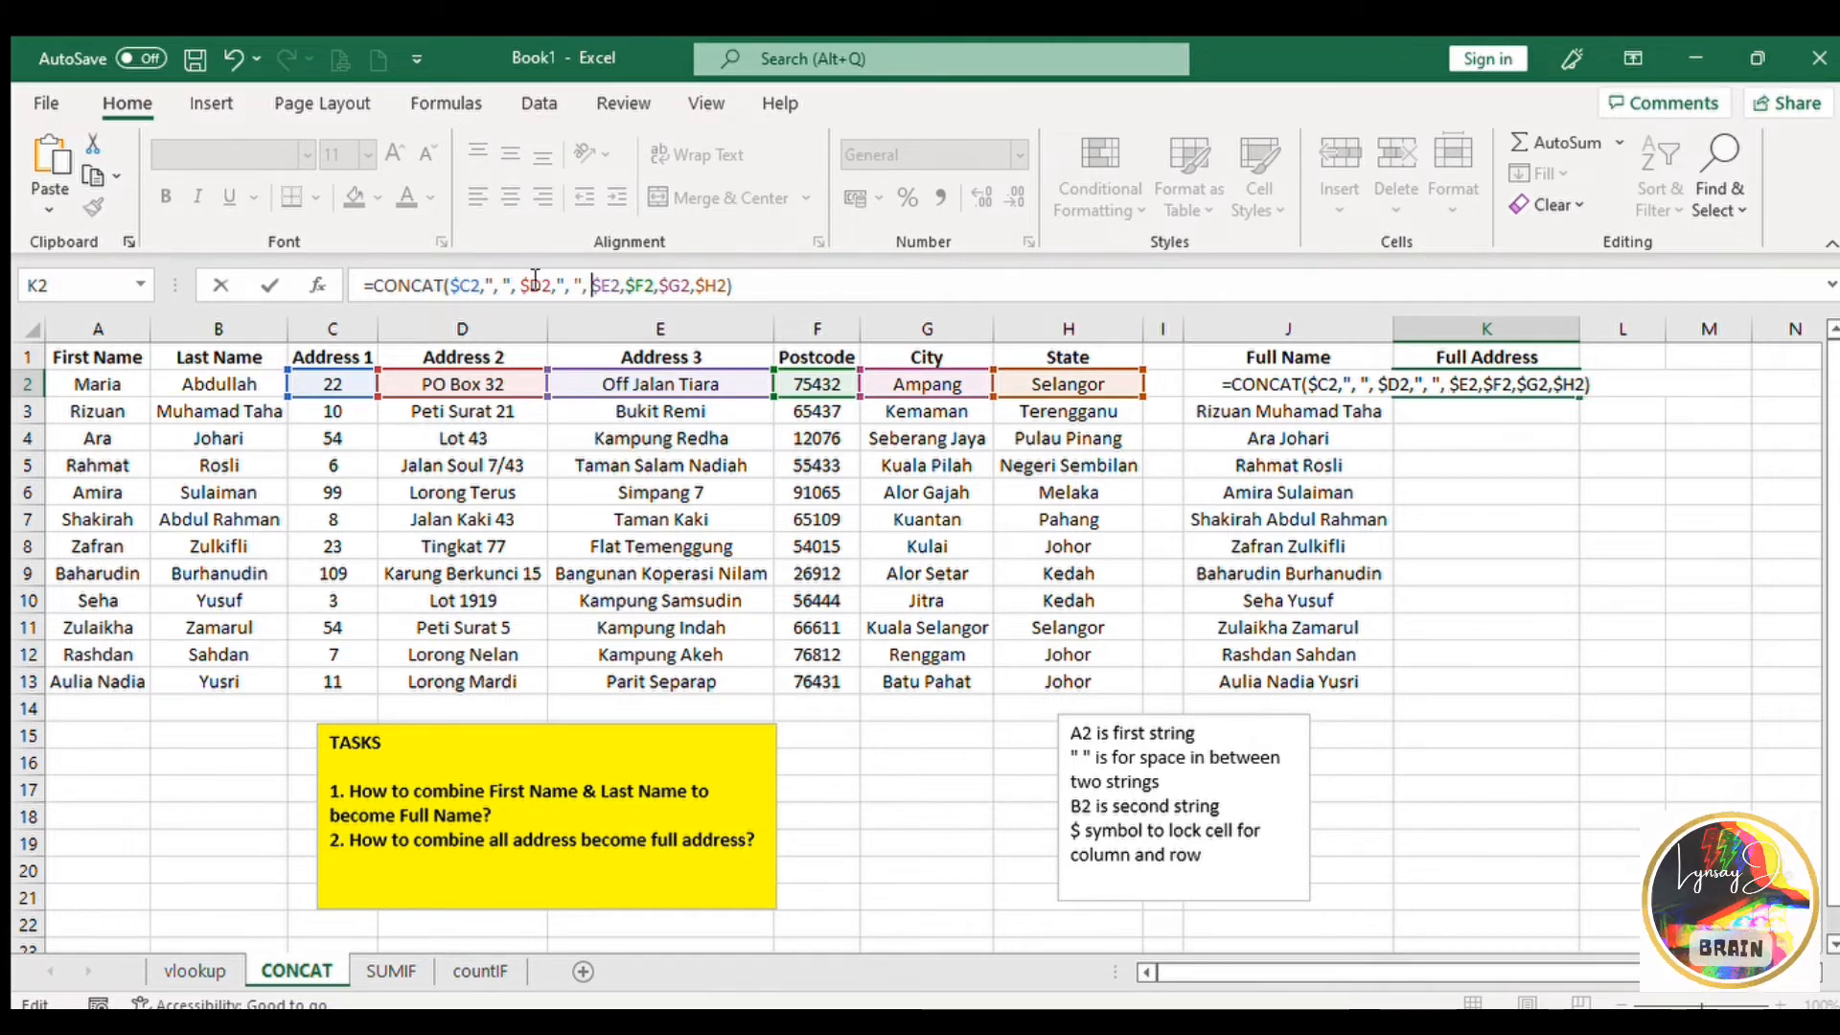
Copy the ", " separator with its argument comma before $F2, $G2 and $H2, and commit the K2 formula.
drag(557, 286, 588, 286)
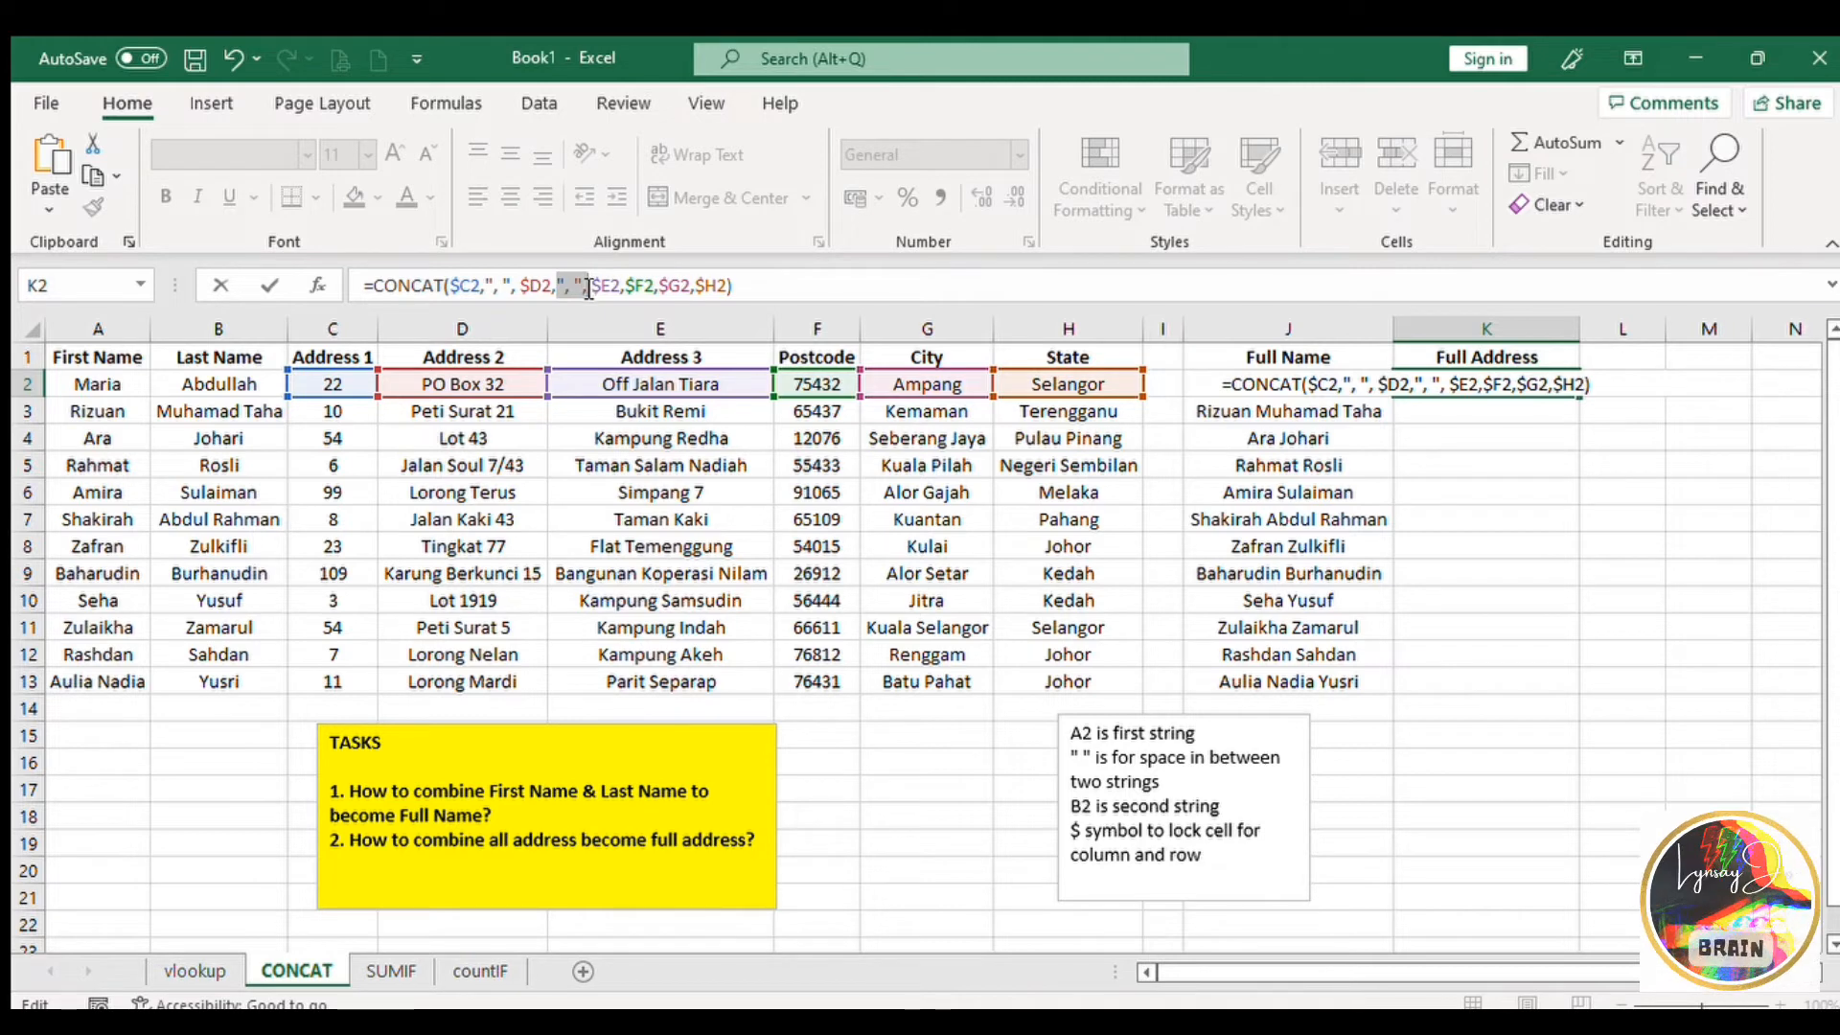
click(632, 287)
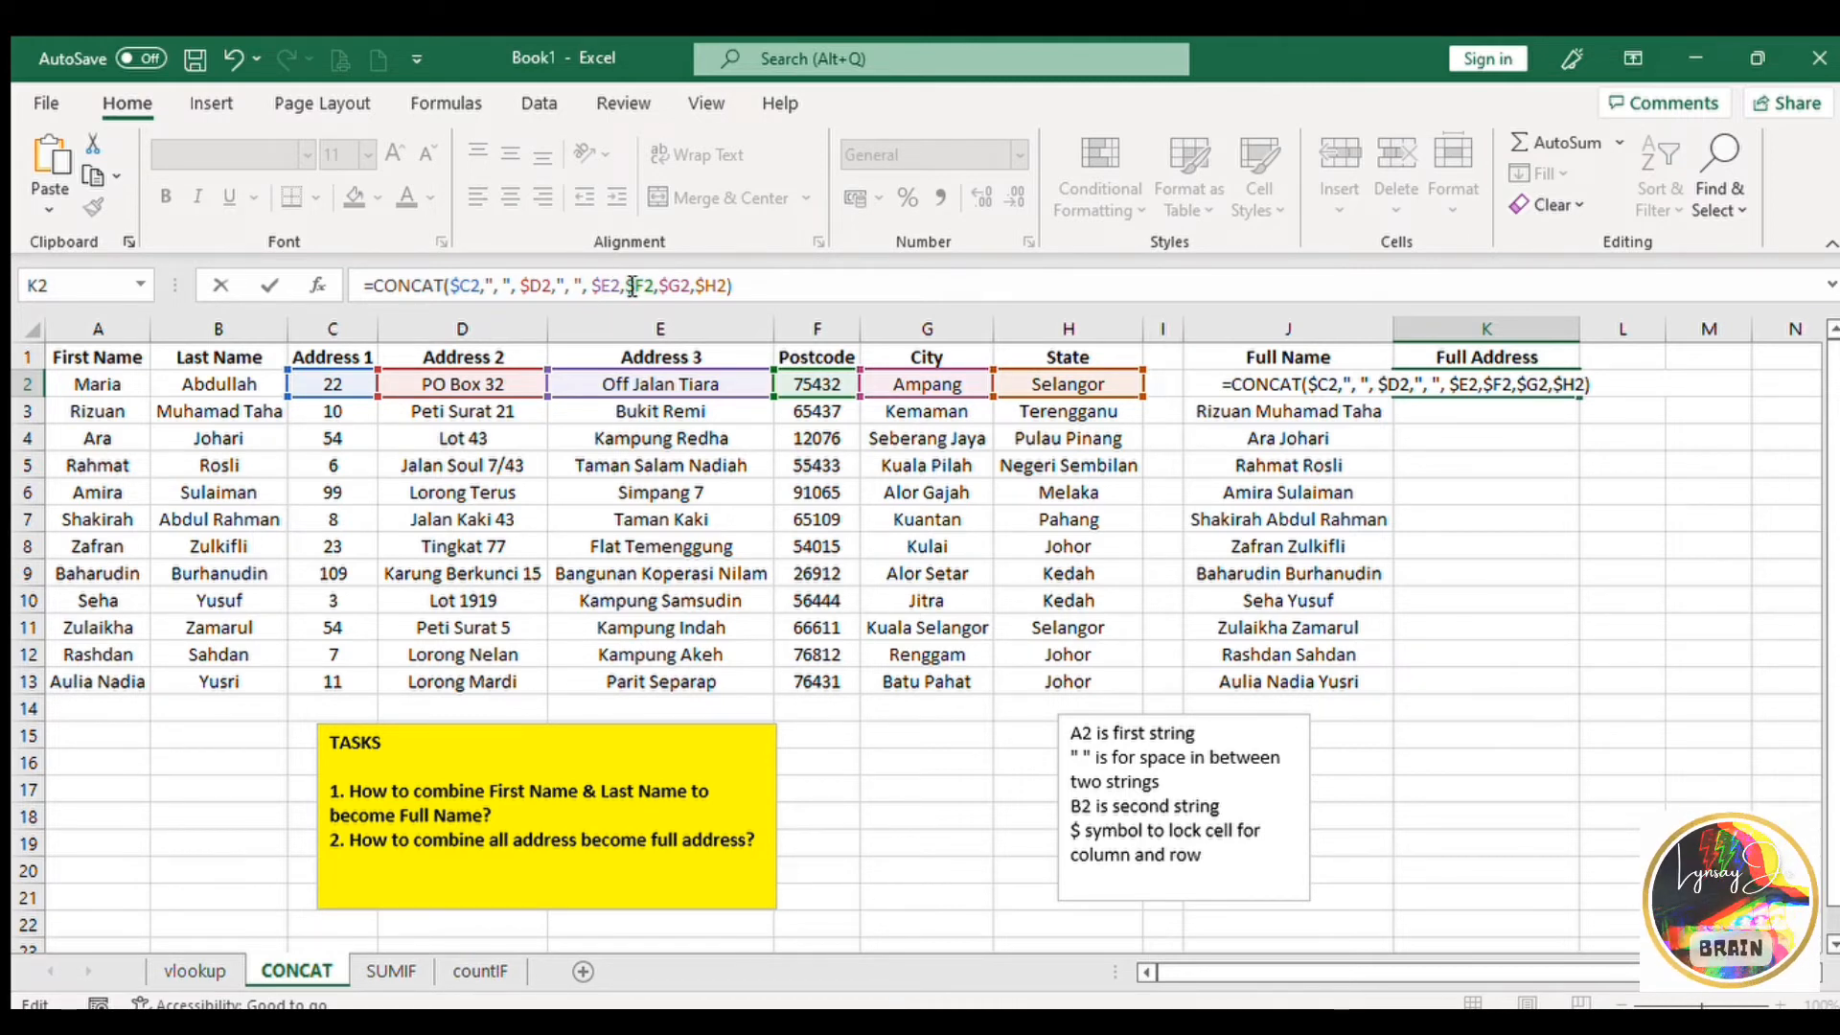
key(ctrl+v)
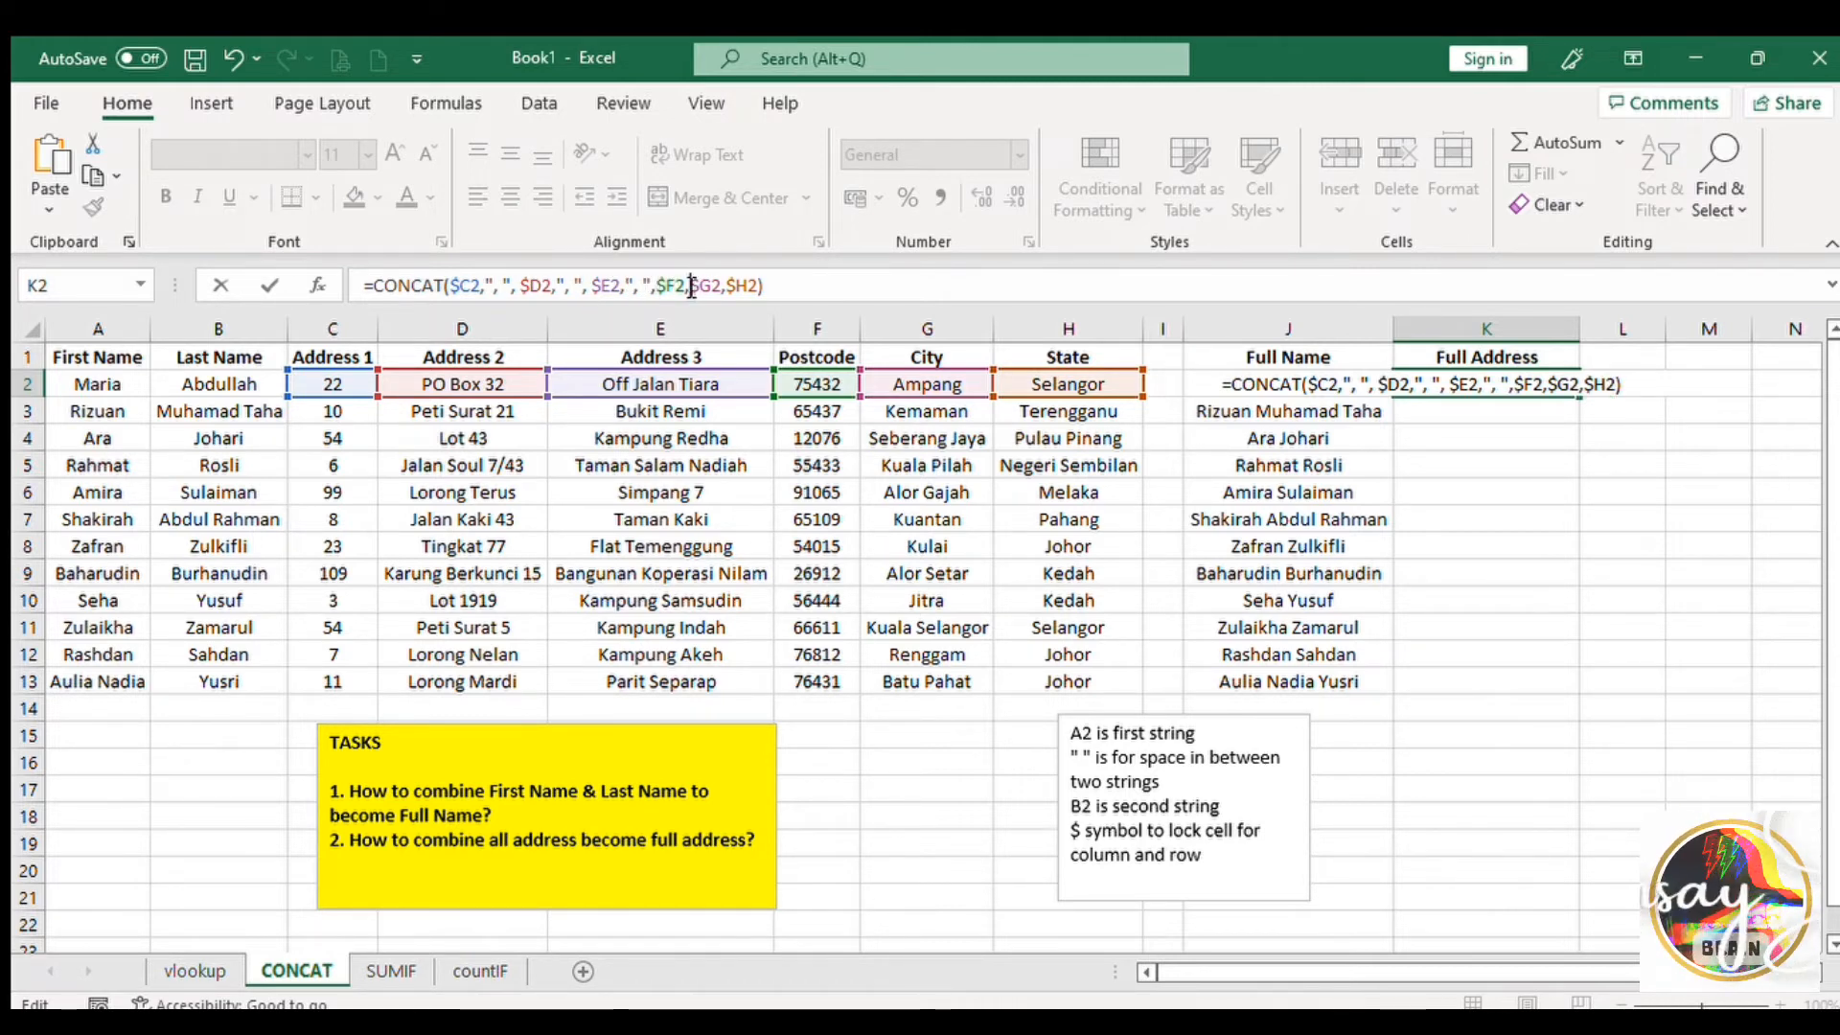
click(692, 287)
key(ctrl+v)
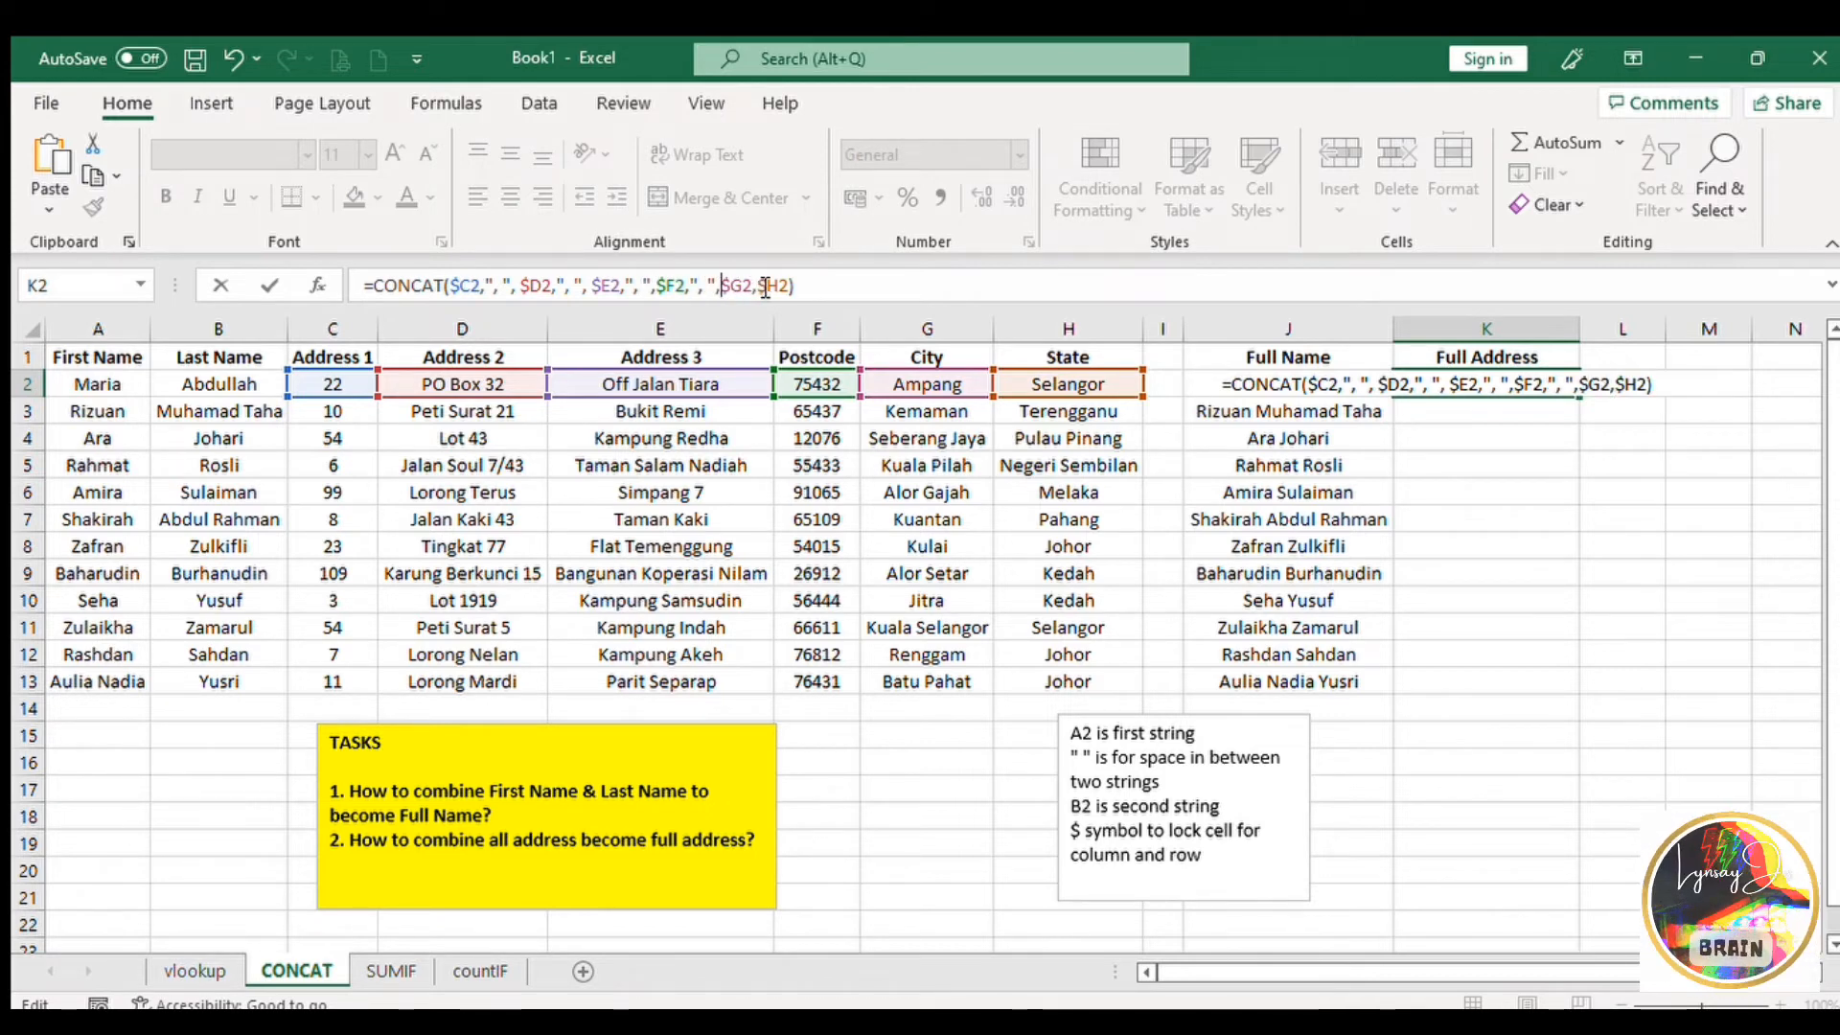
click(764, 287)
key(ctrl+v)
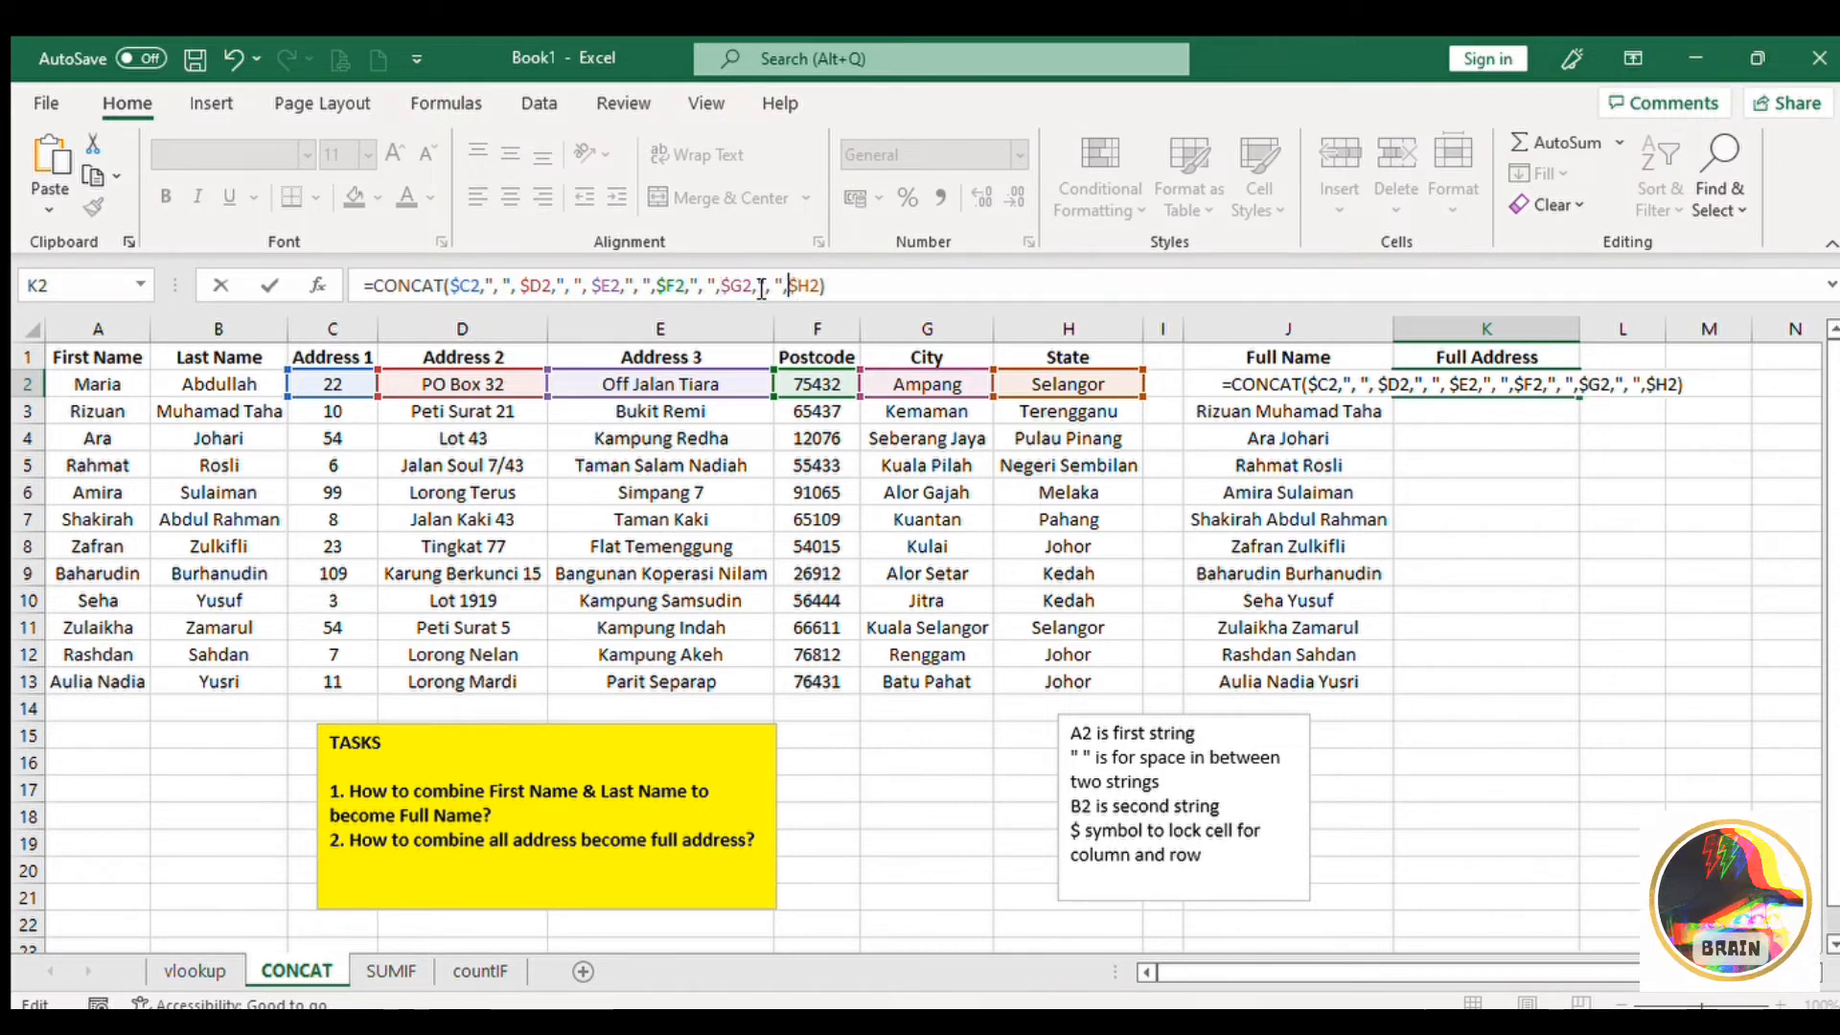
key(Return)
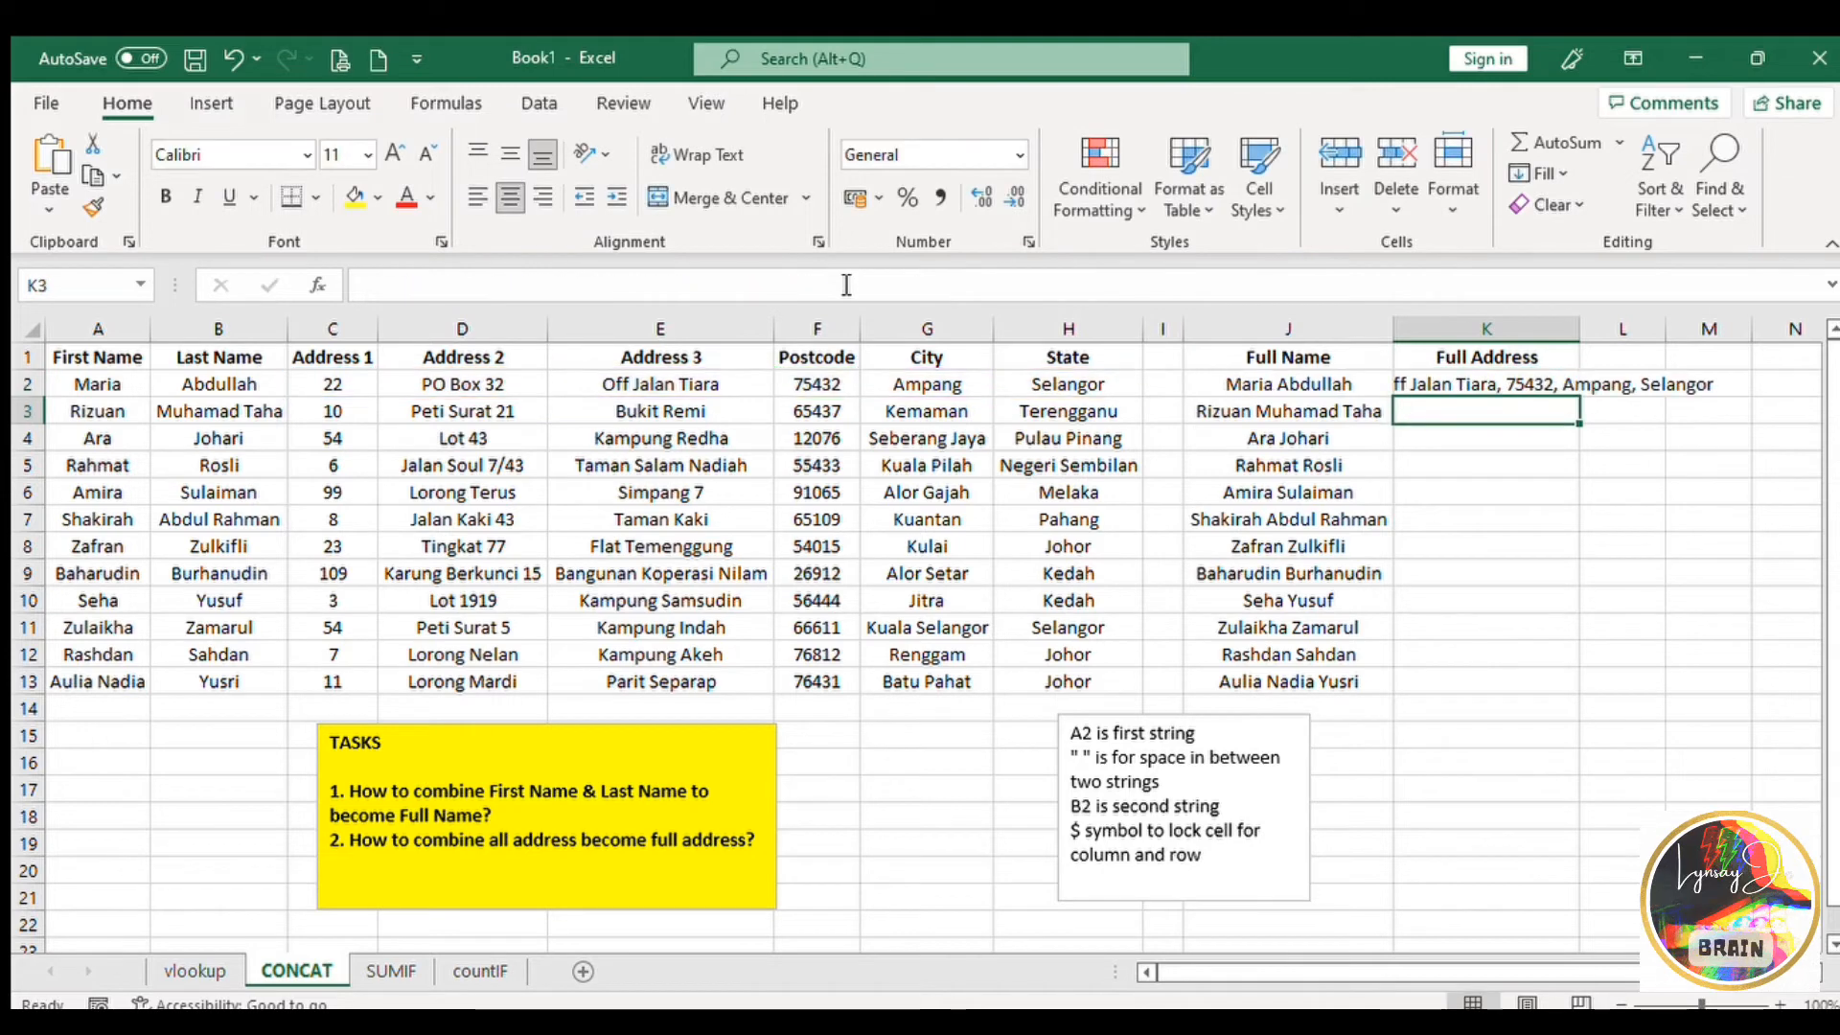
click(1181, 888)
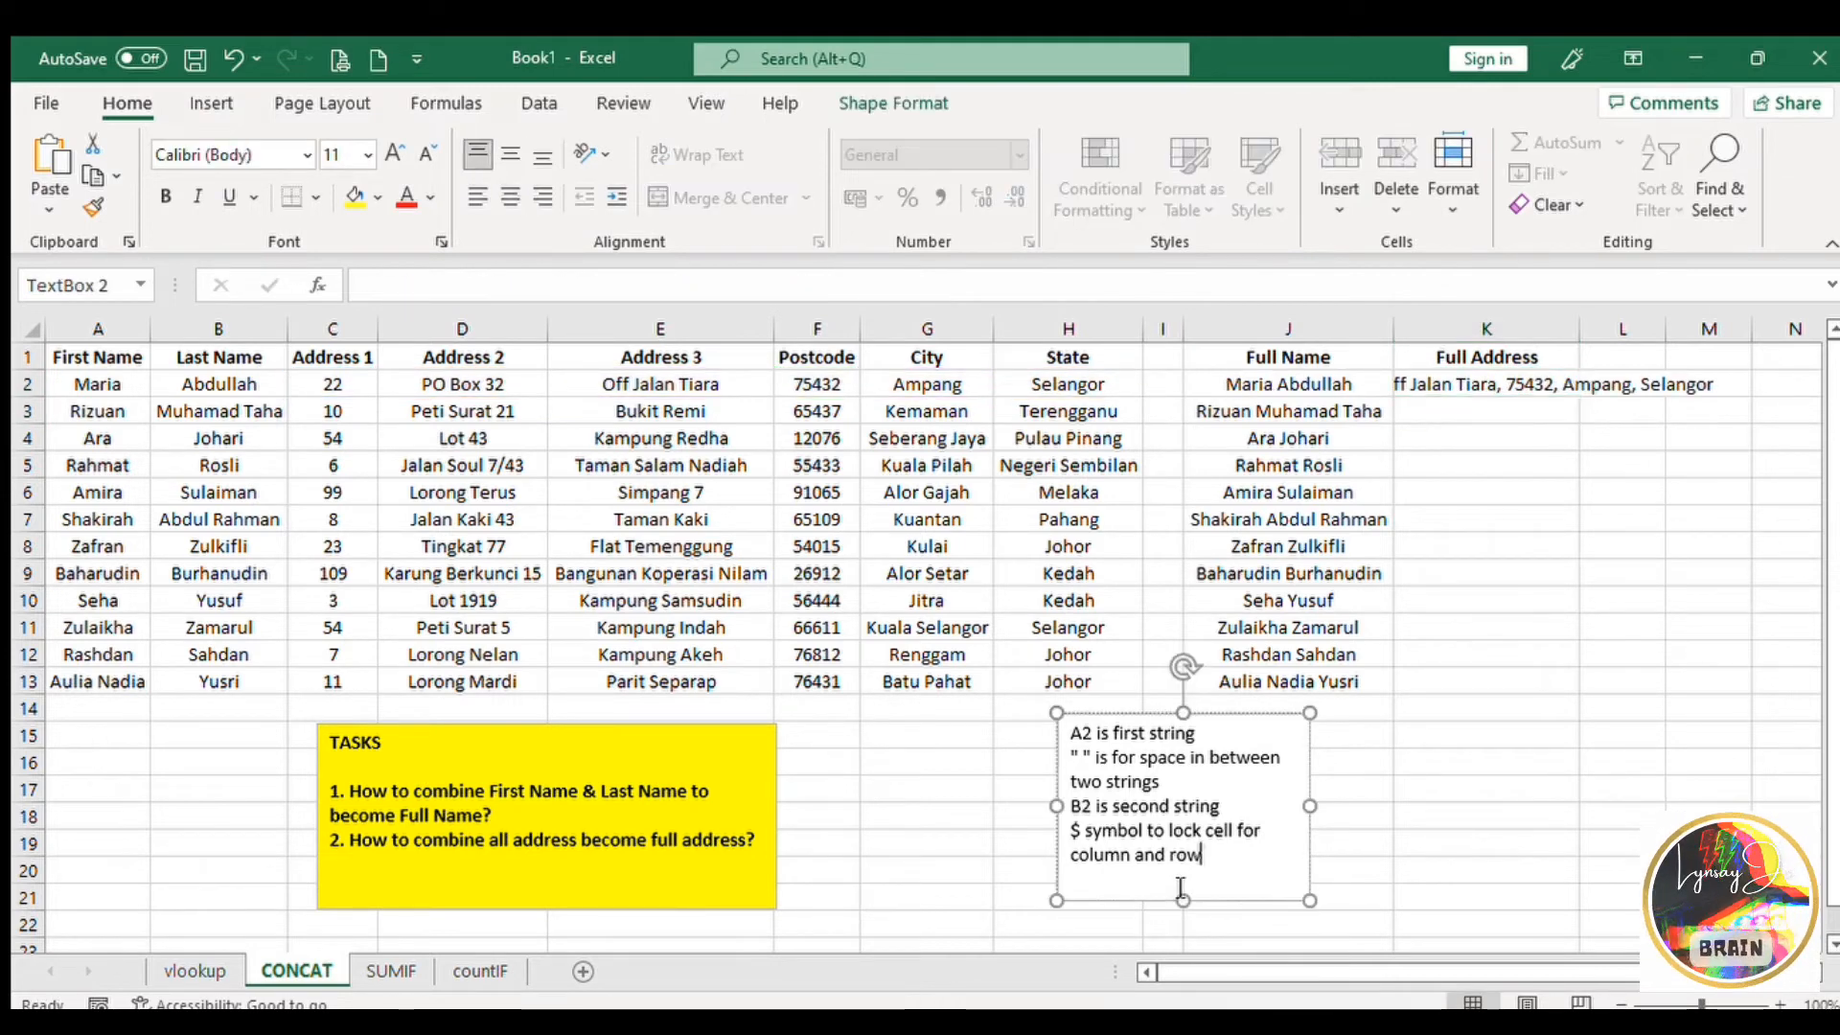
key(ctrl+v)
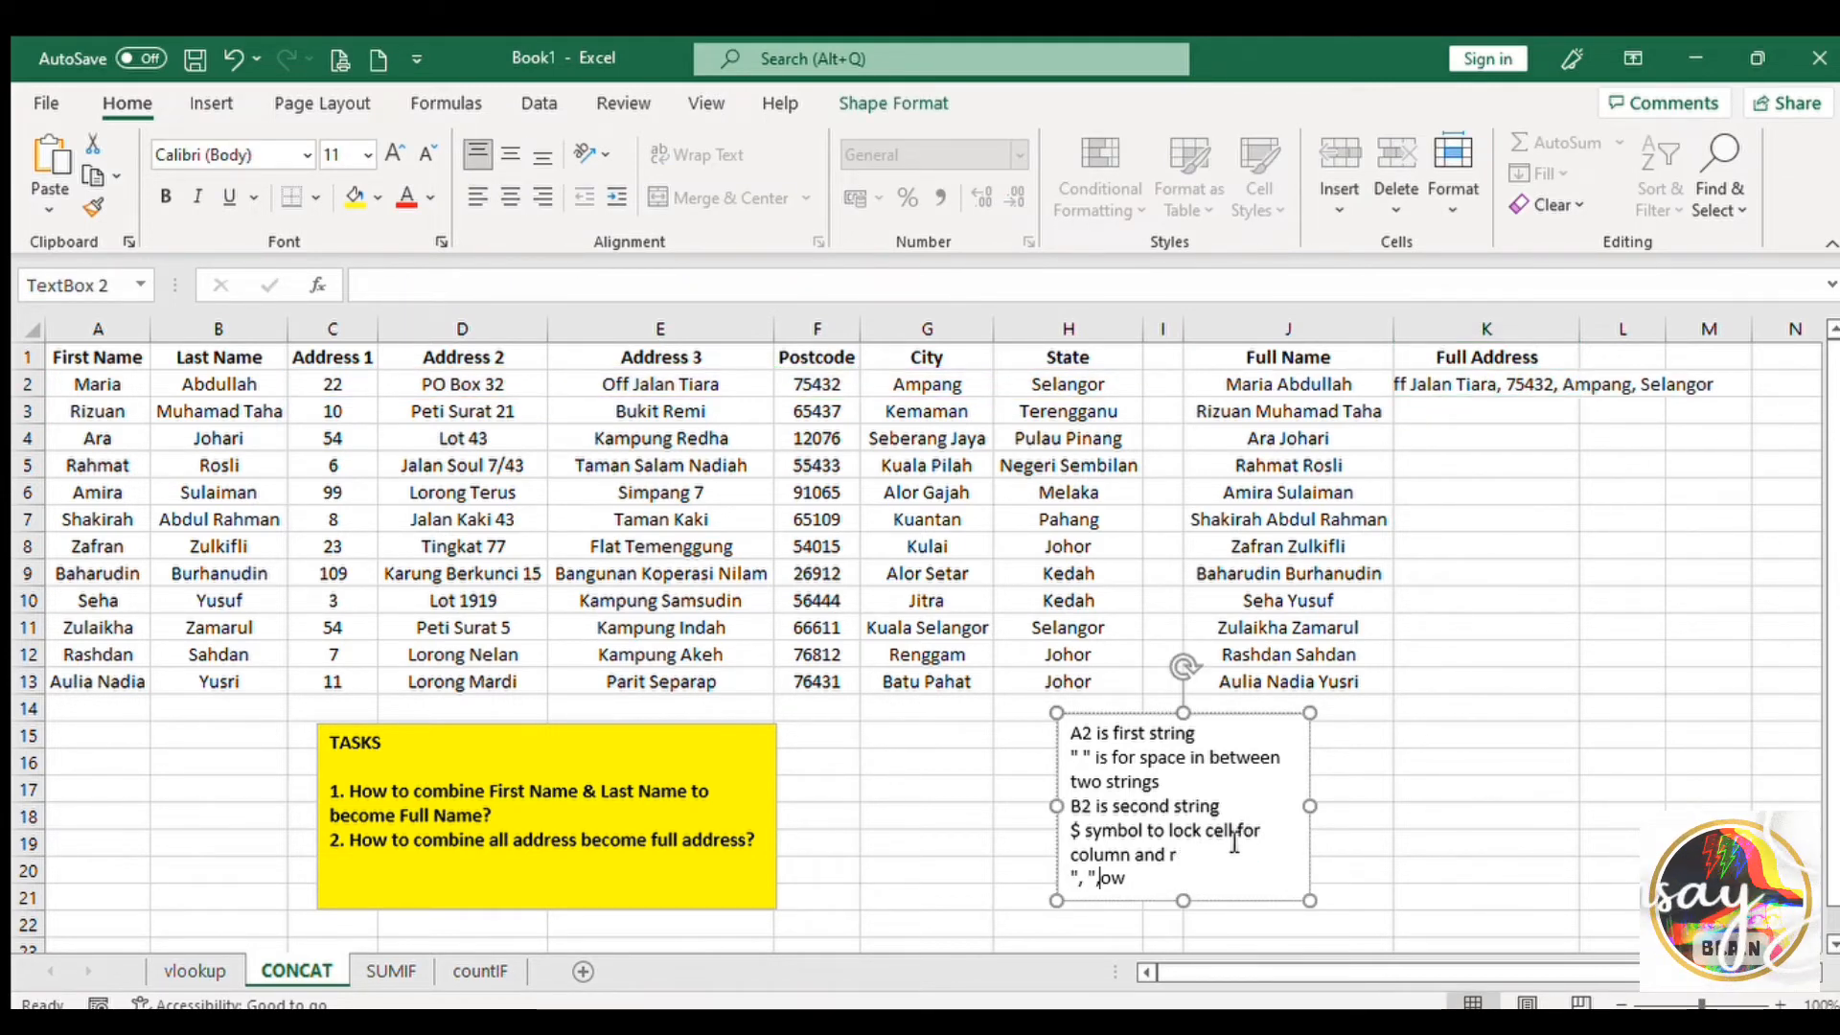
key(ctrl+z)
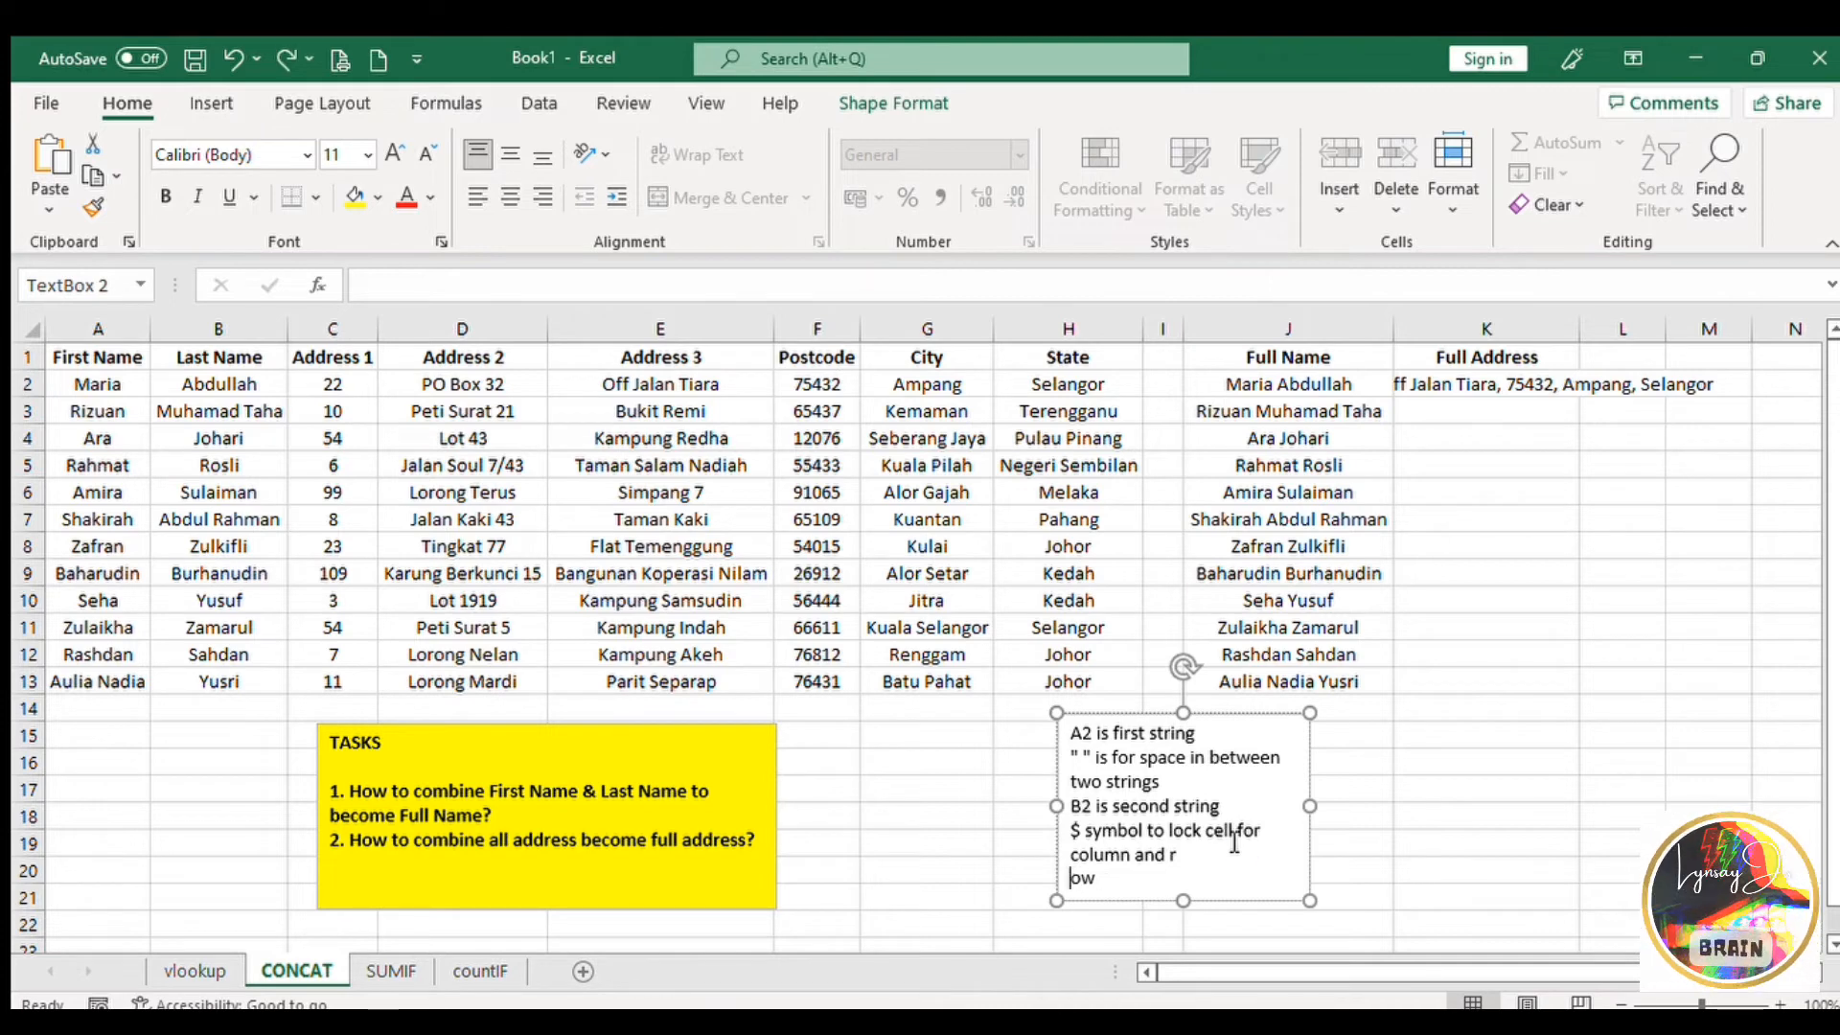
Add the line ", ", meaning comma and space in between word and word to the explanatory note and enlarge its text box.
click(1220, 863)
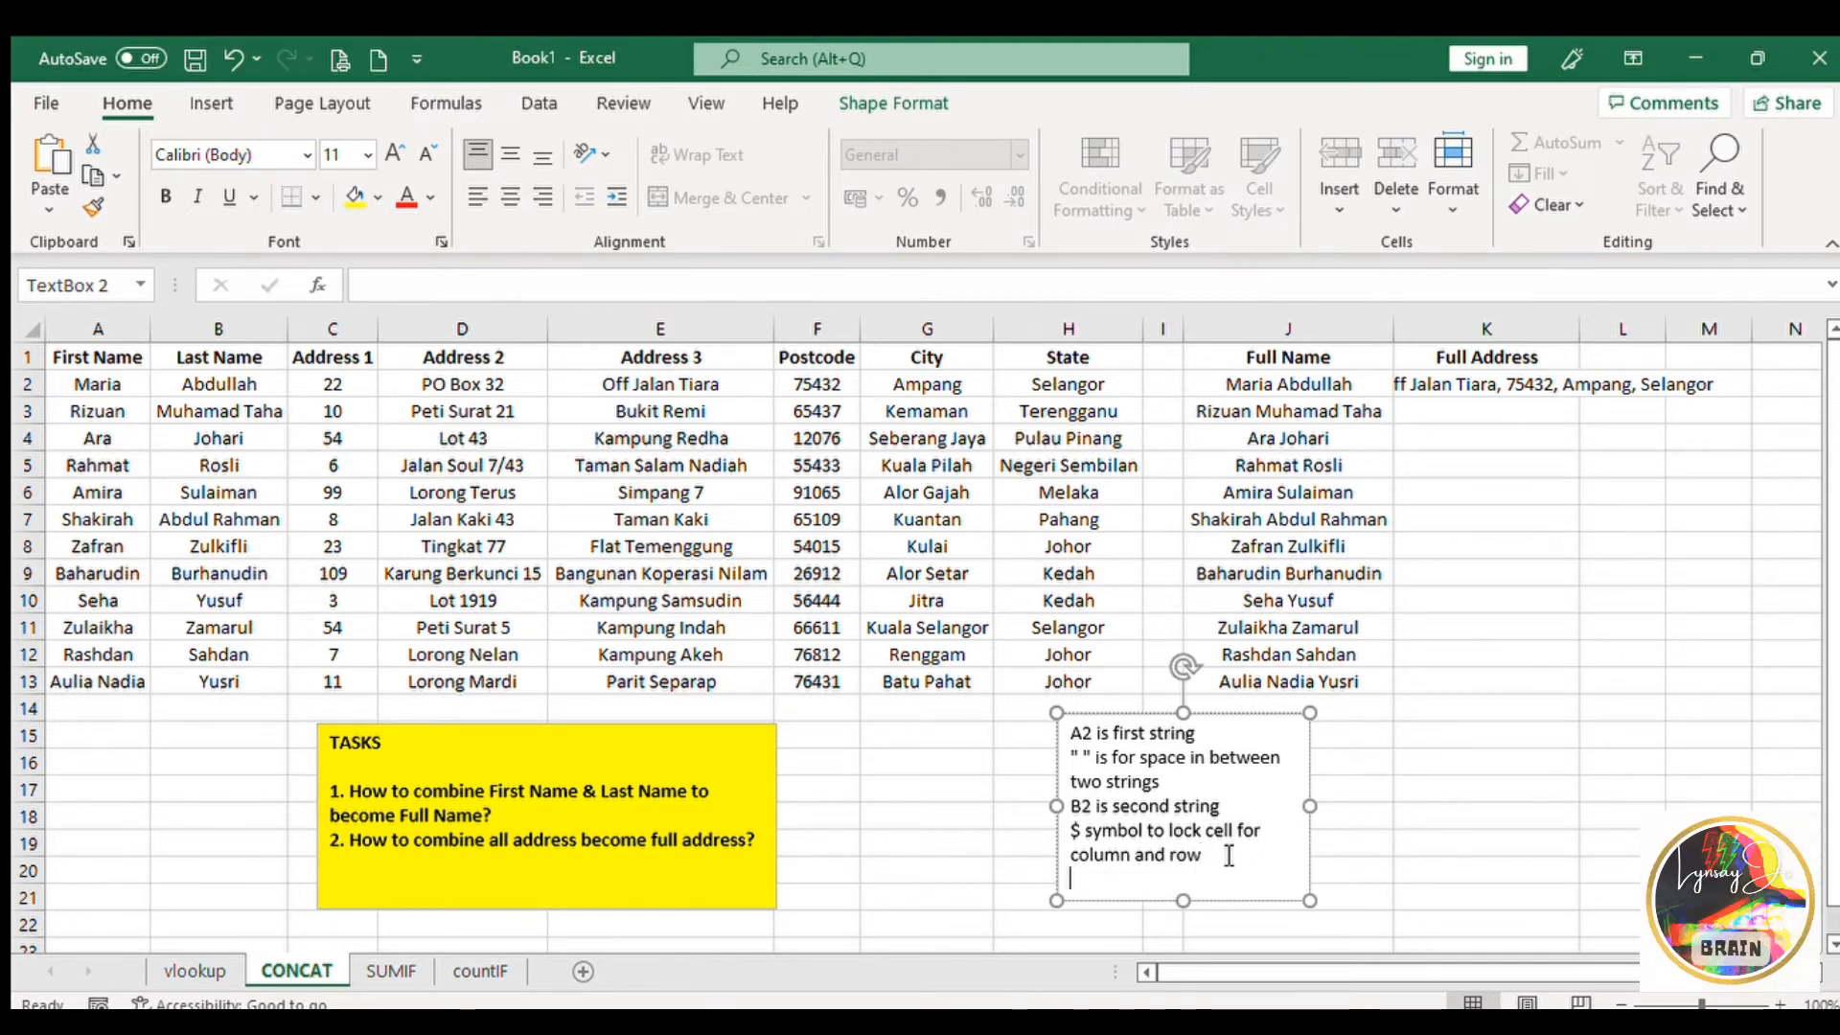
text(",")
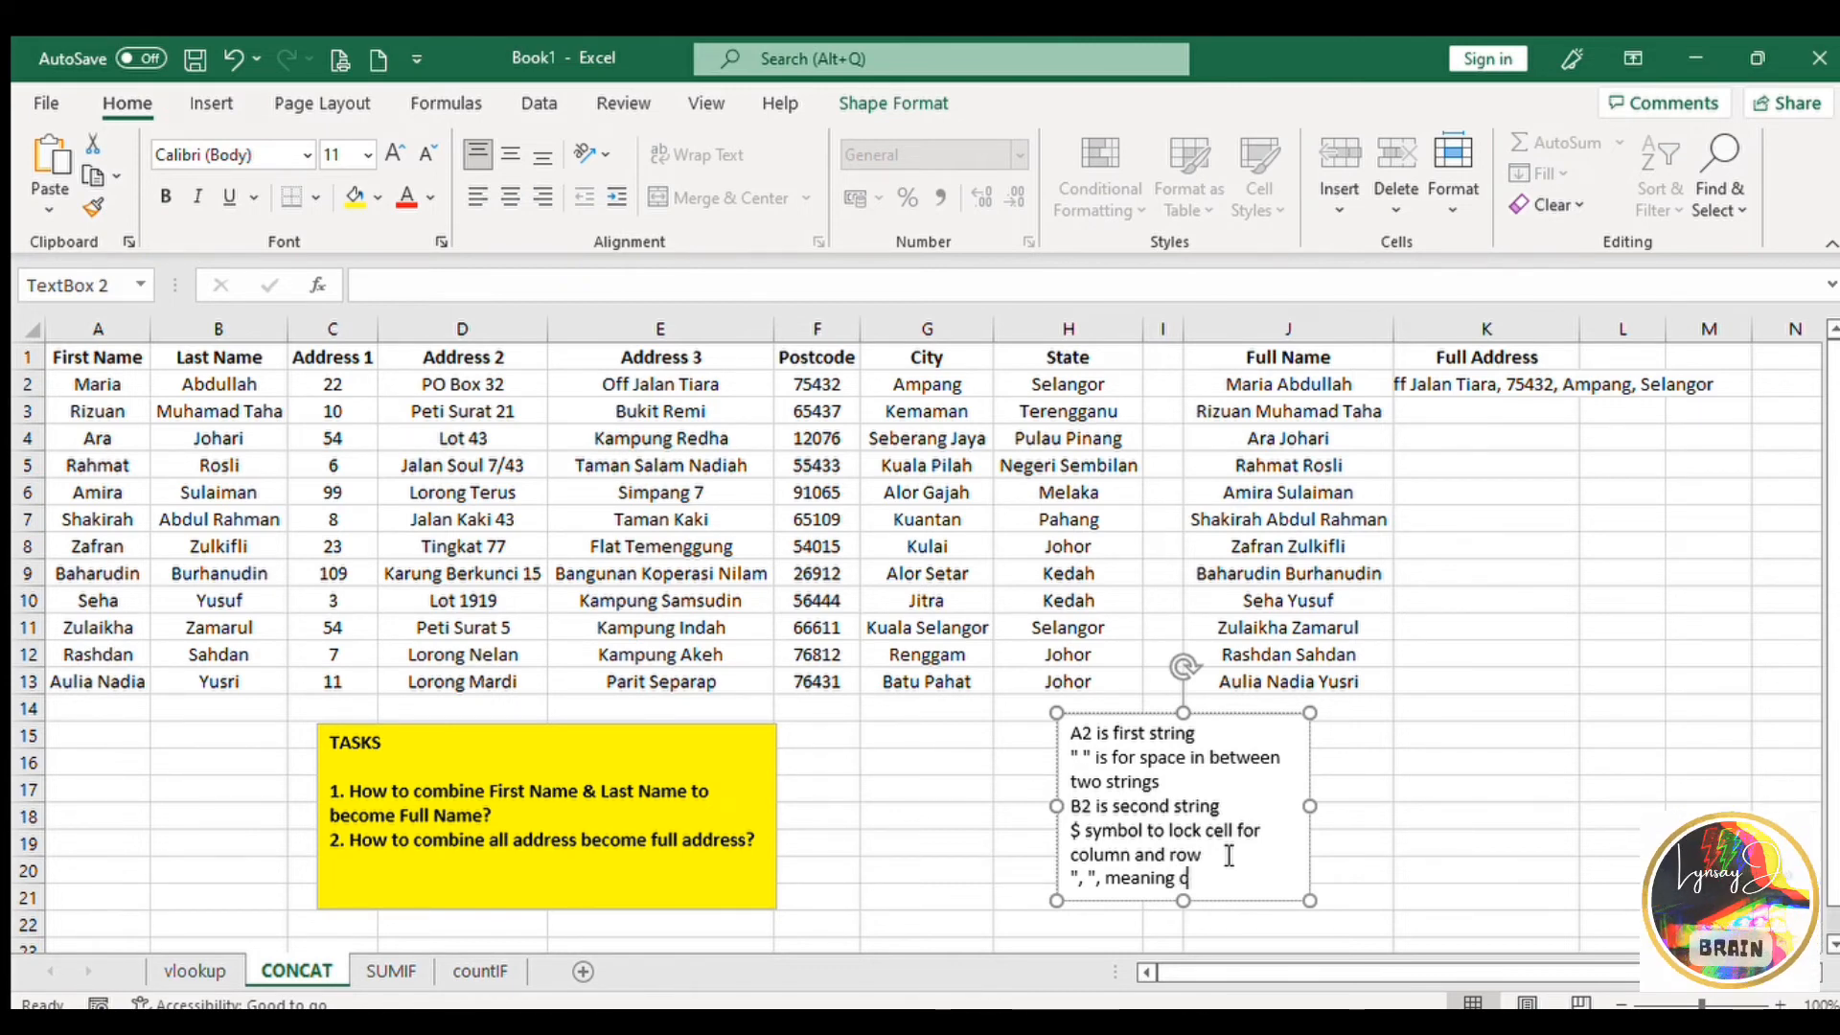
text(omma and)
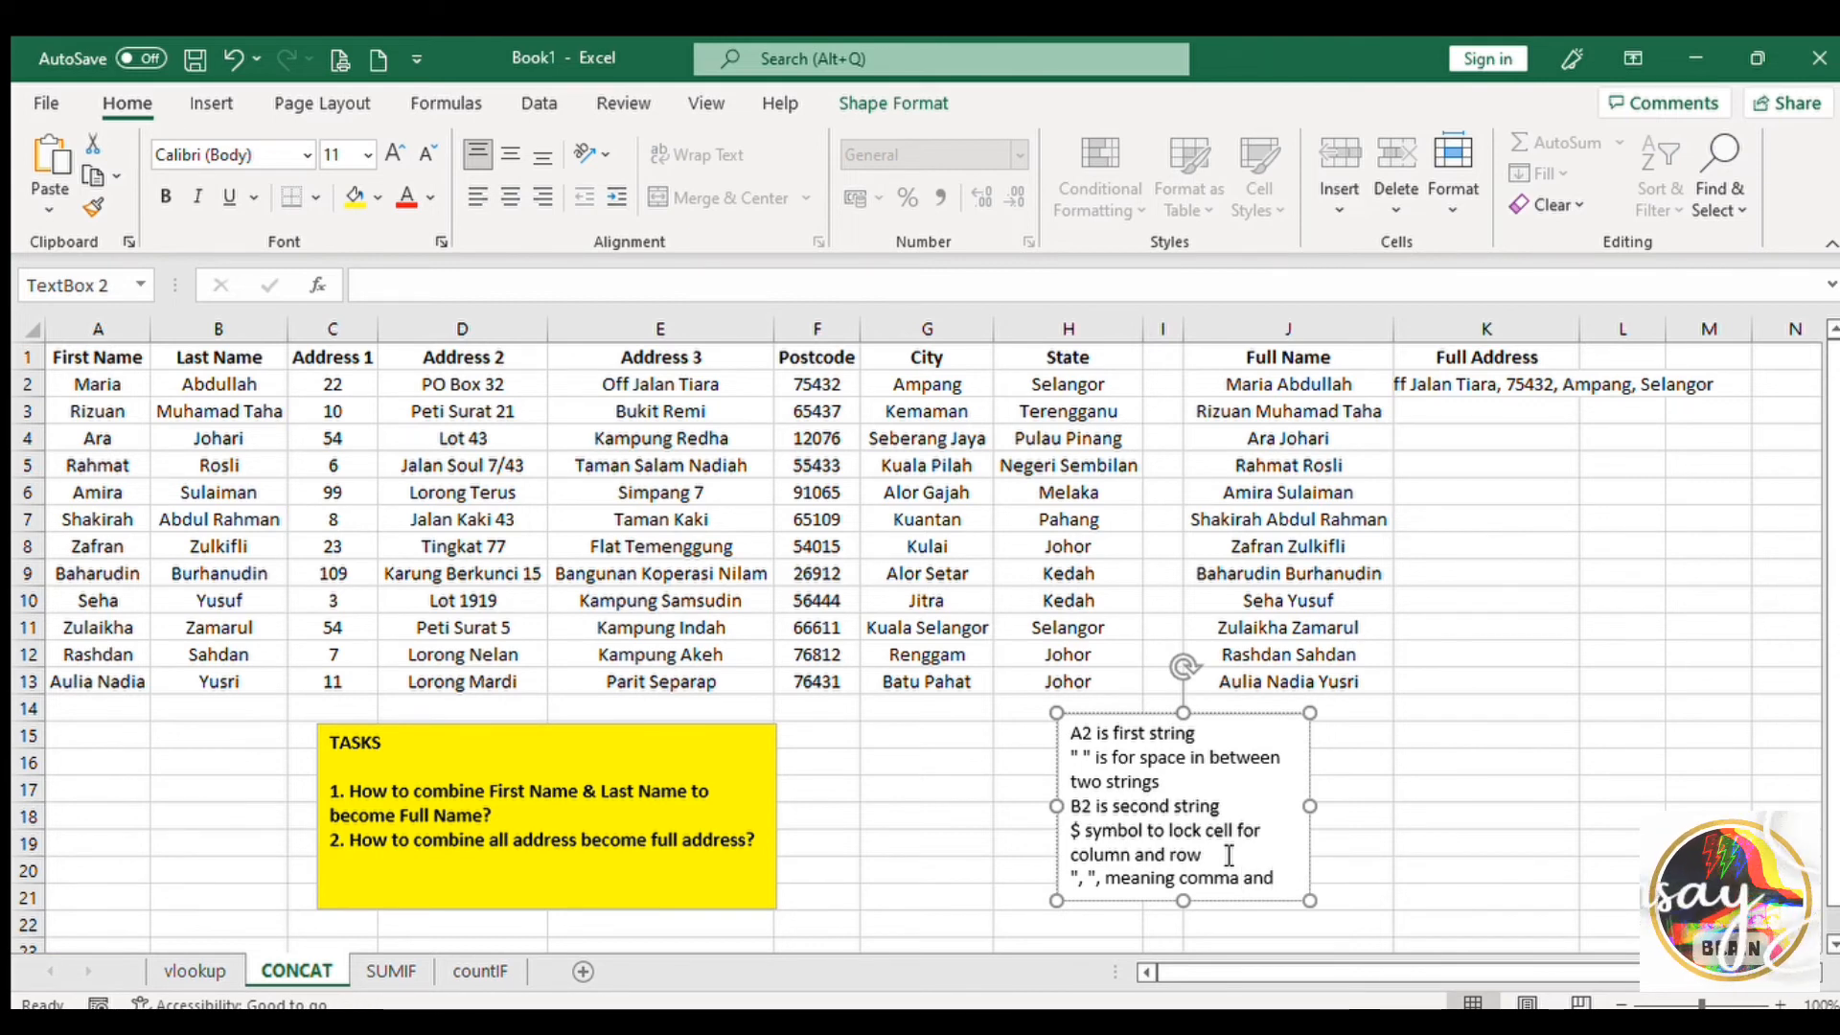
drag(1310, 901, 1355, 948)
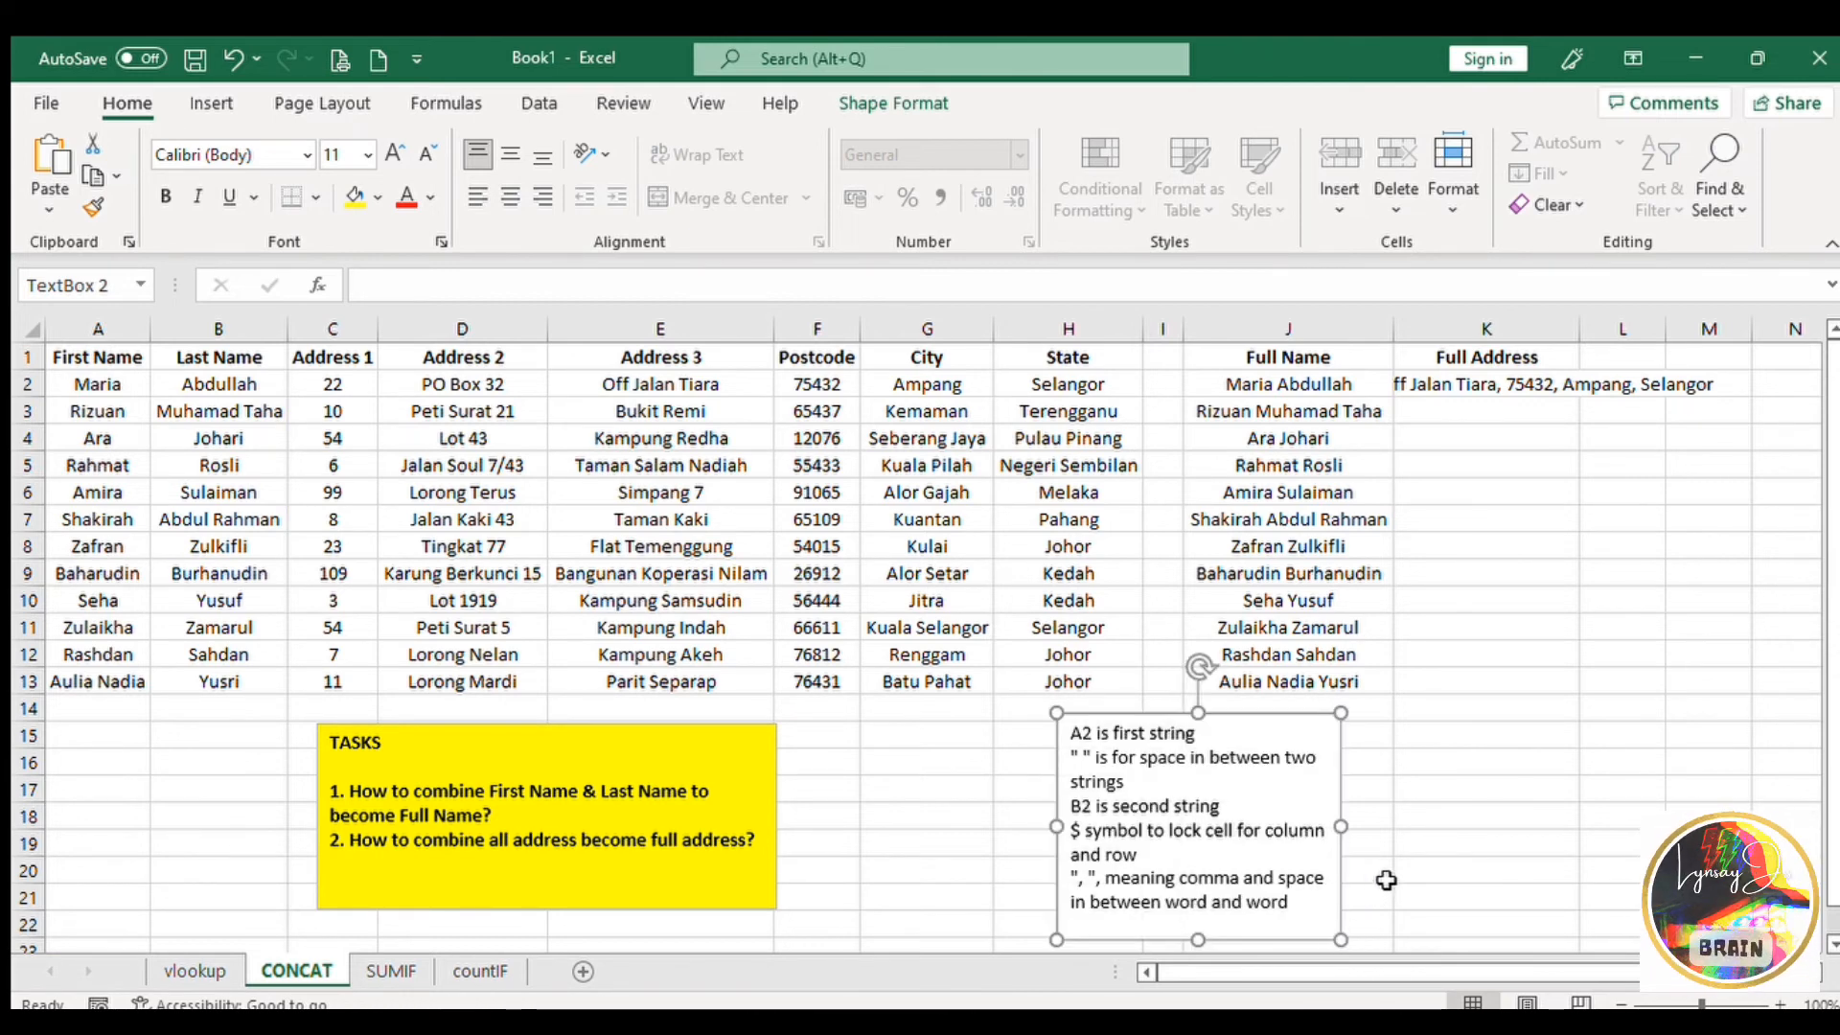
click(1418, 817)
Fill the K2 full-address formula down to K13 and widen column K to fit the longest addresses.
click(1539, 383)
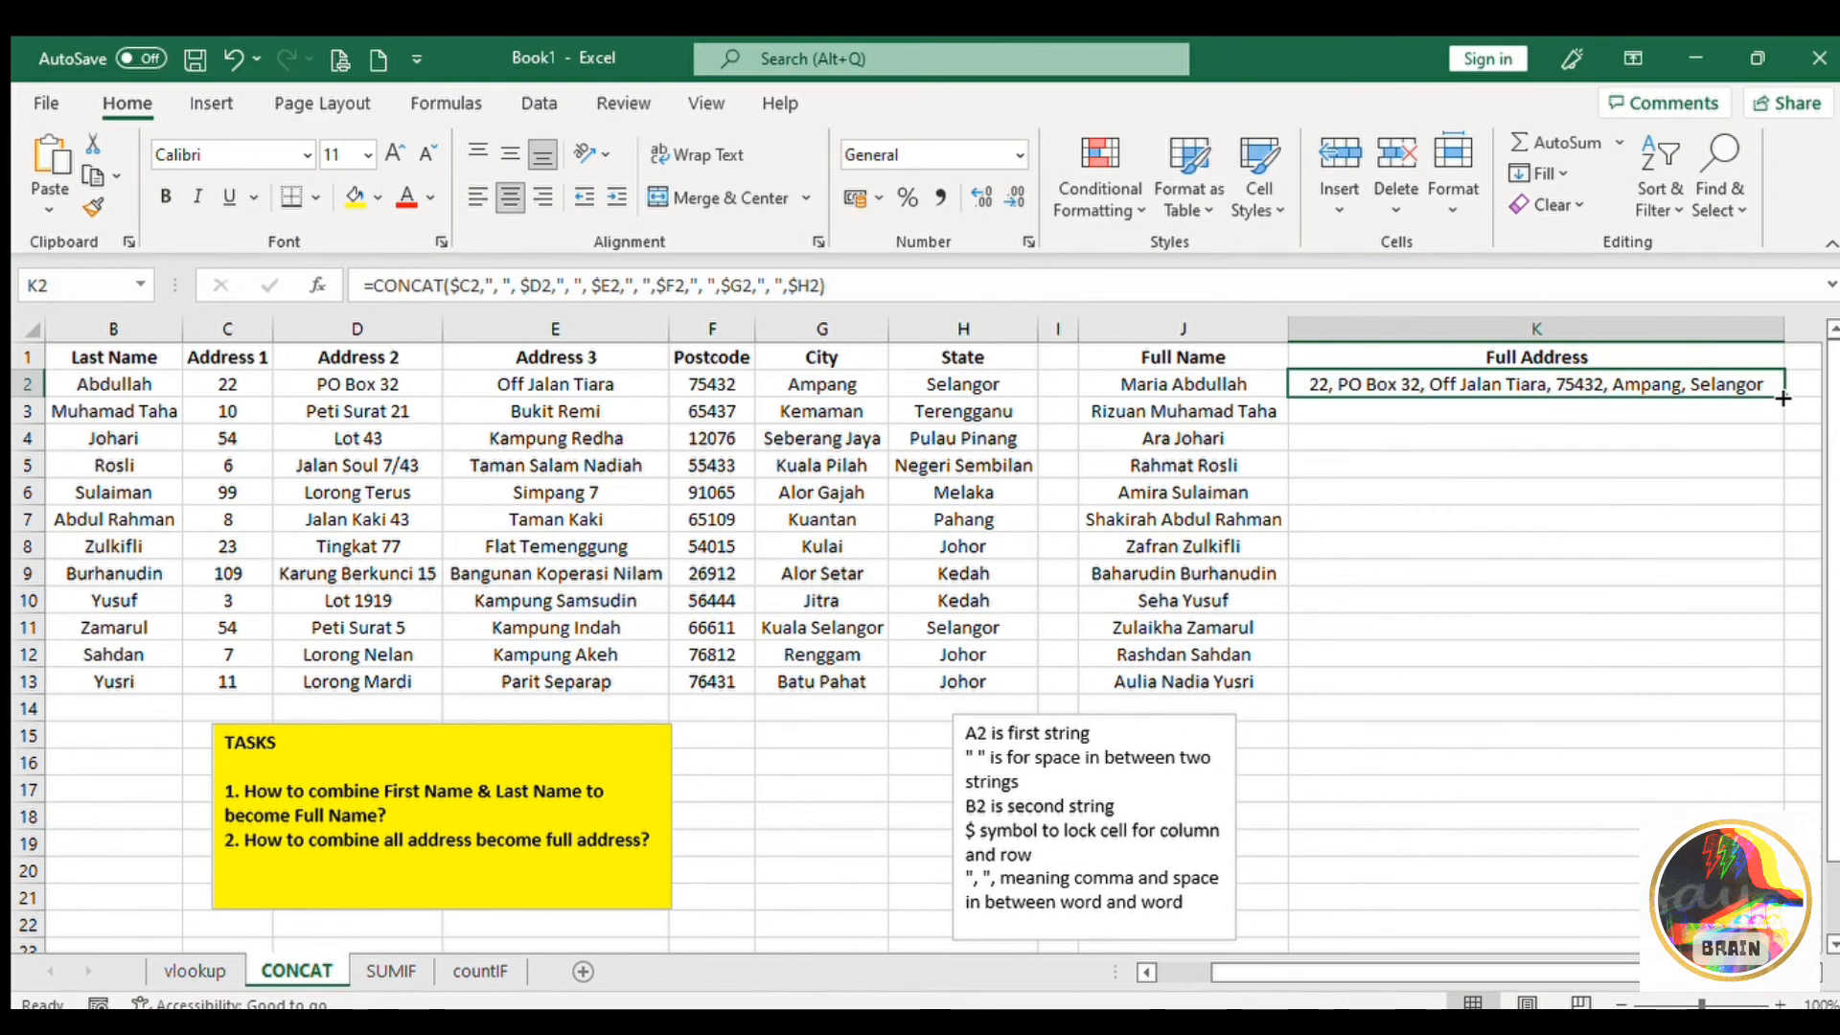
double_click(1784, 397)
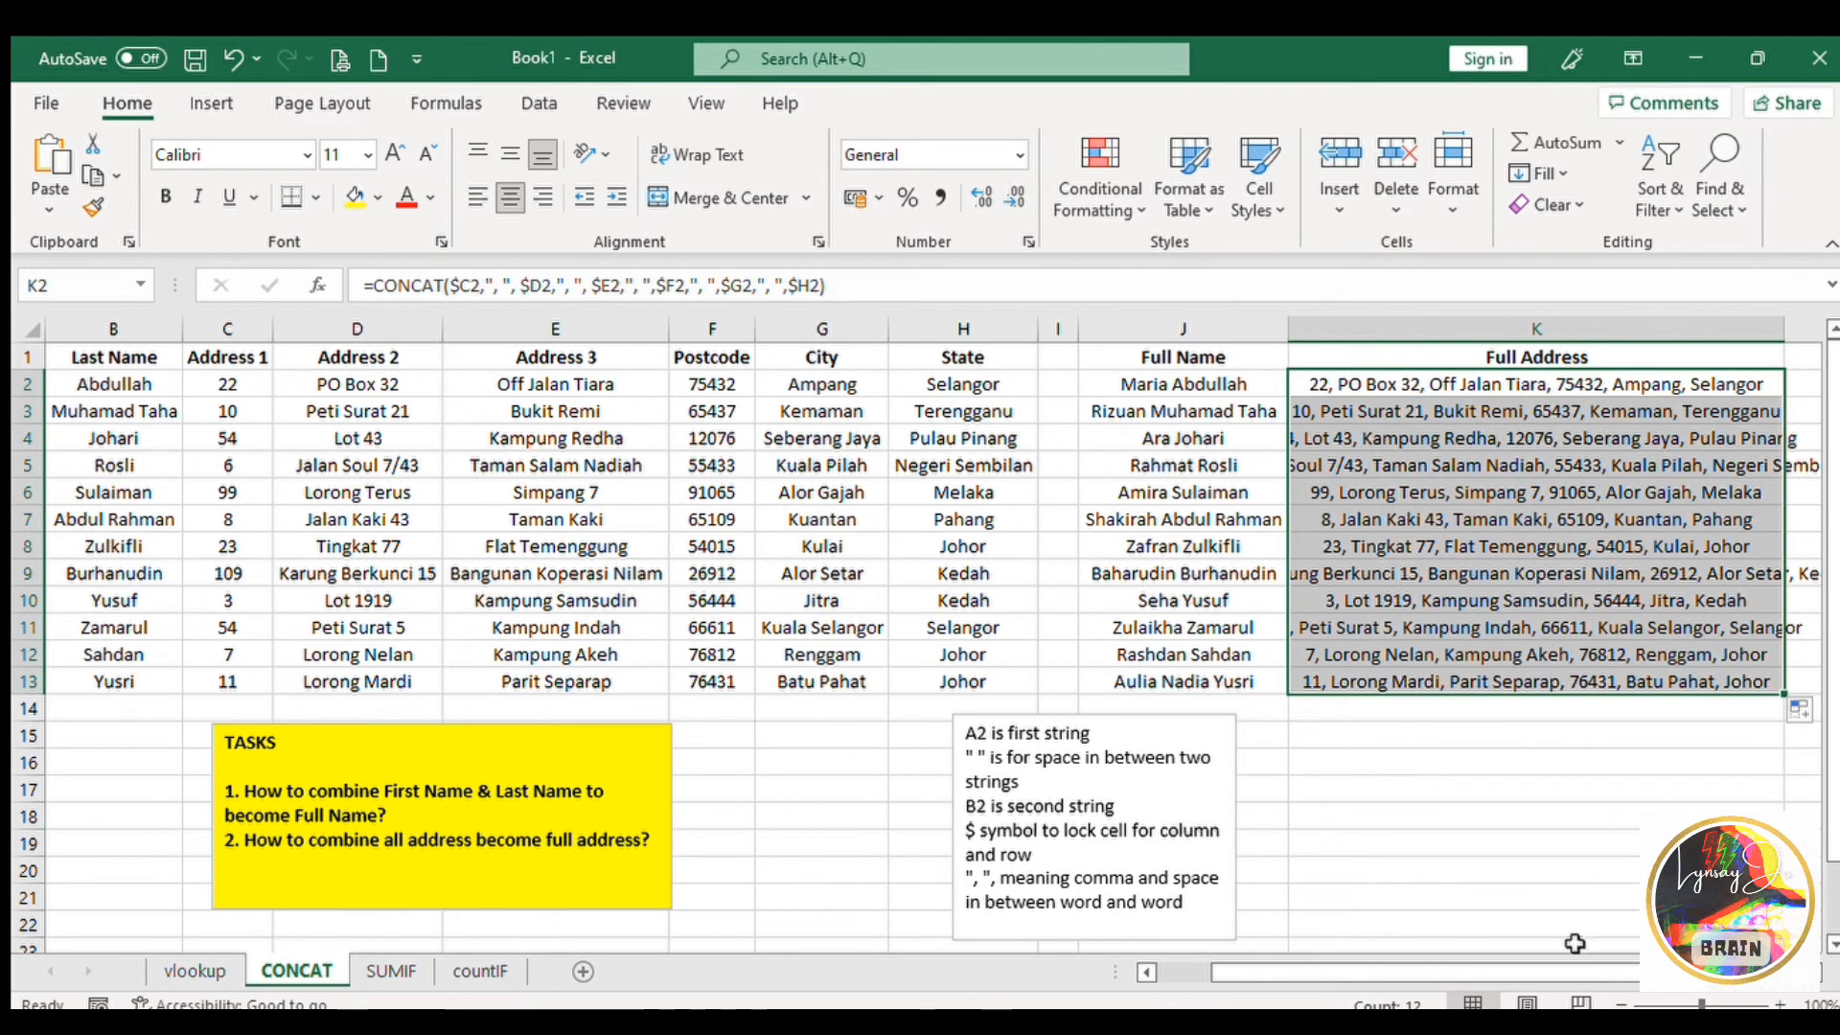
drag(1382, 970, 1428, 970)
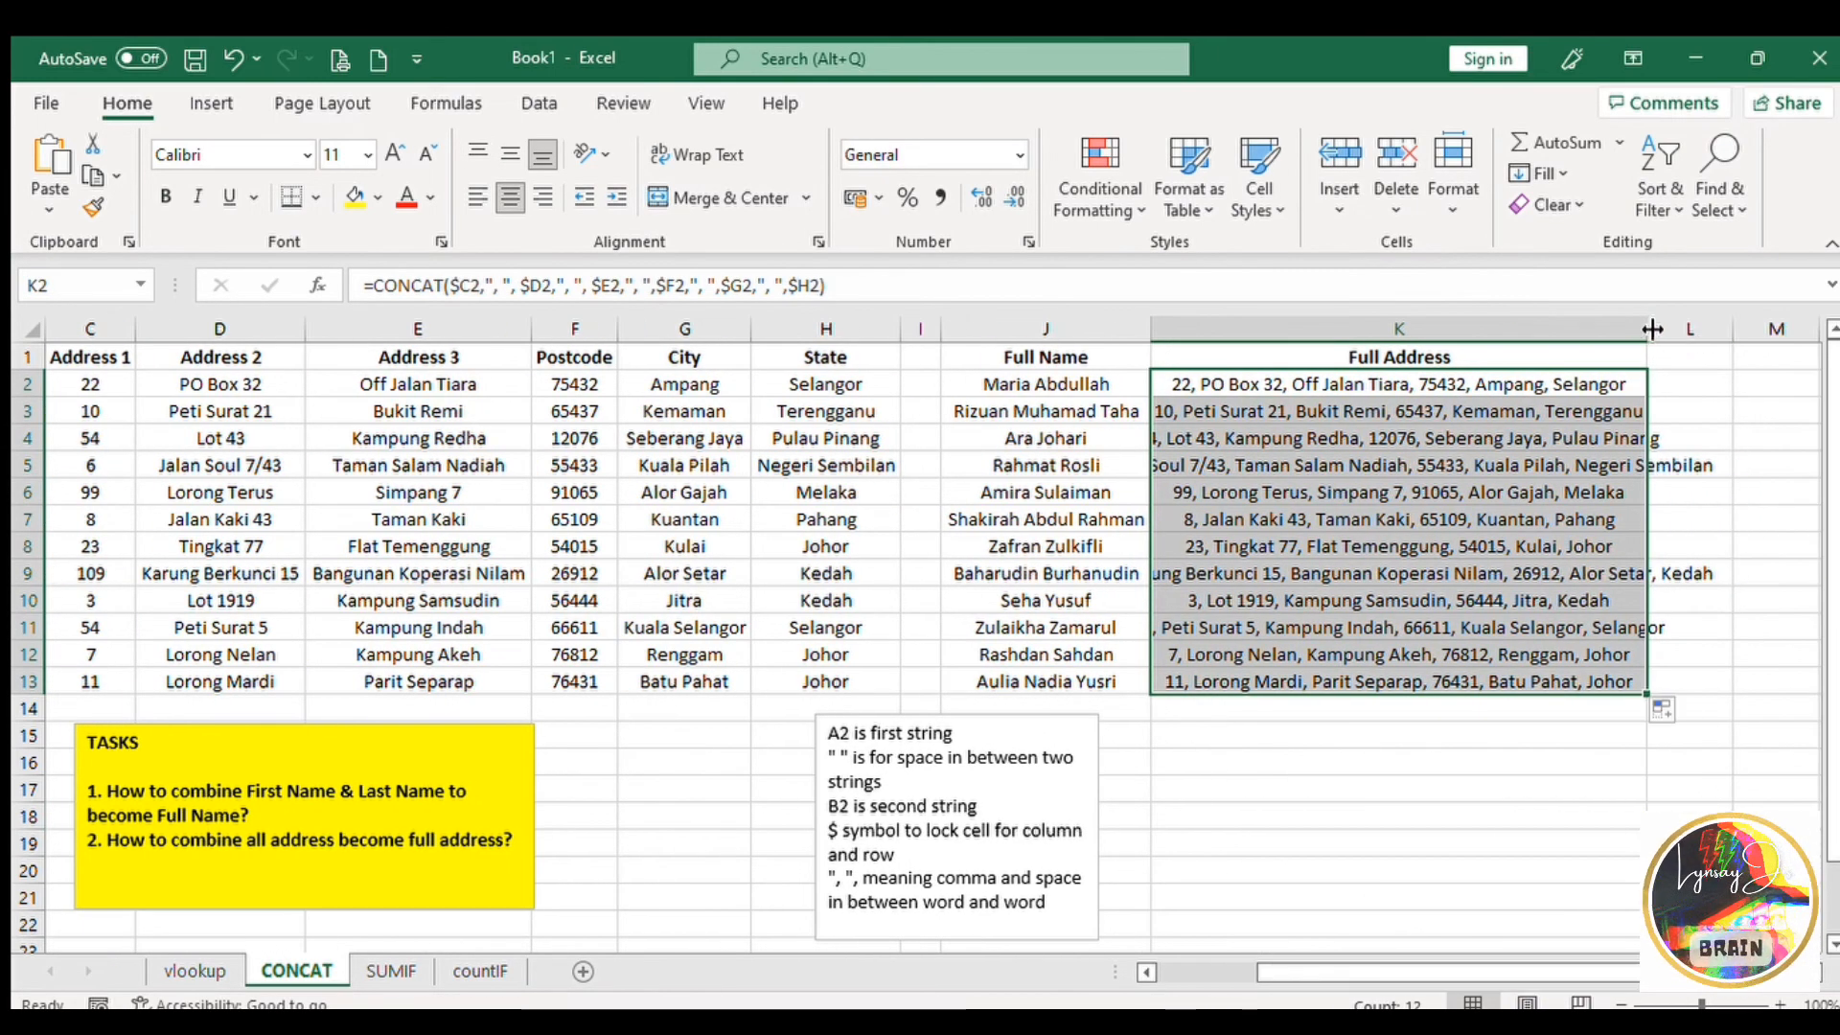
drag(1653, 329, 1809, 339)
click(1528, 676)
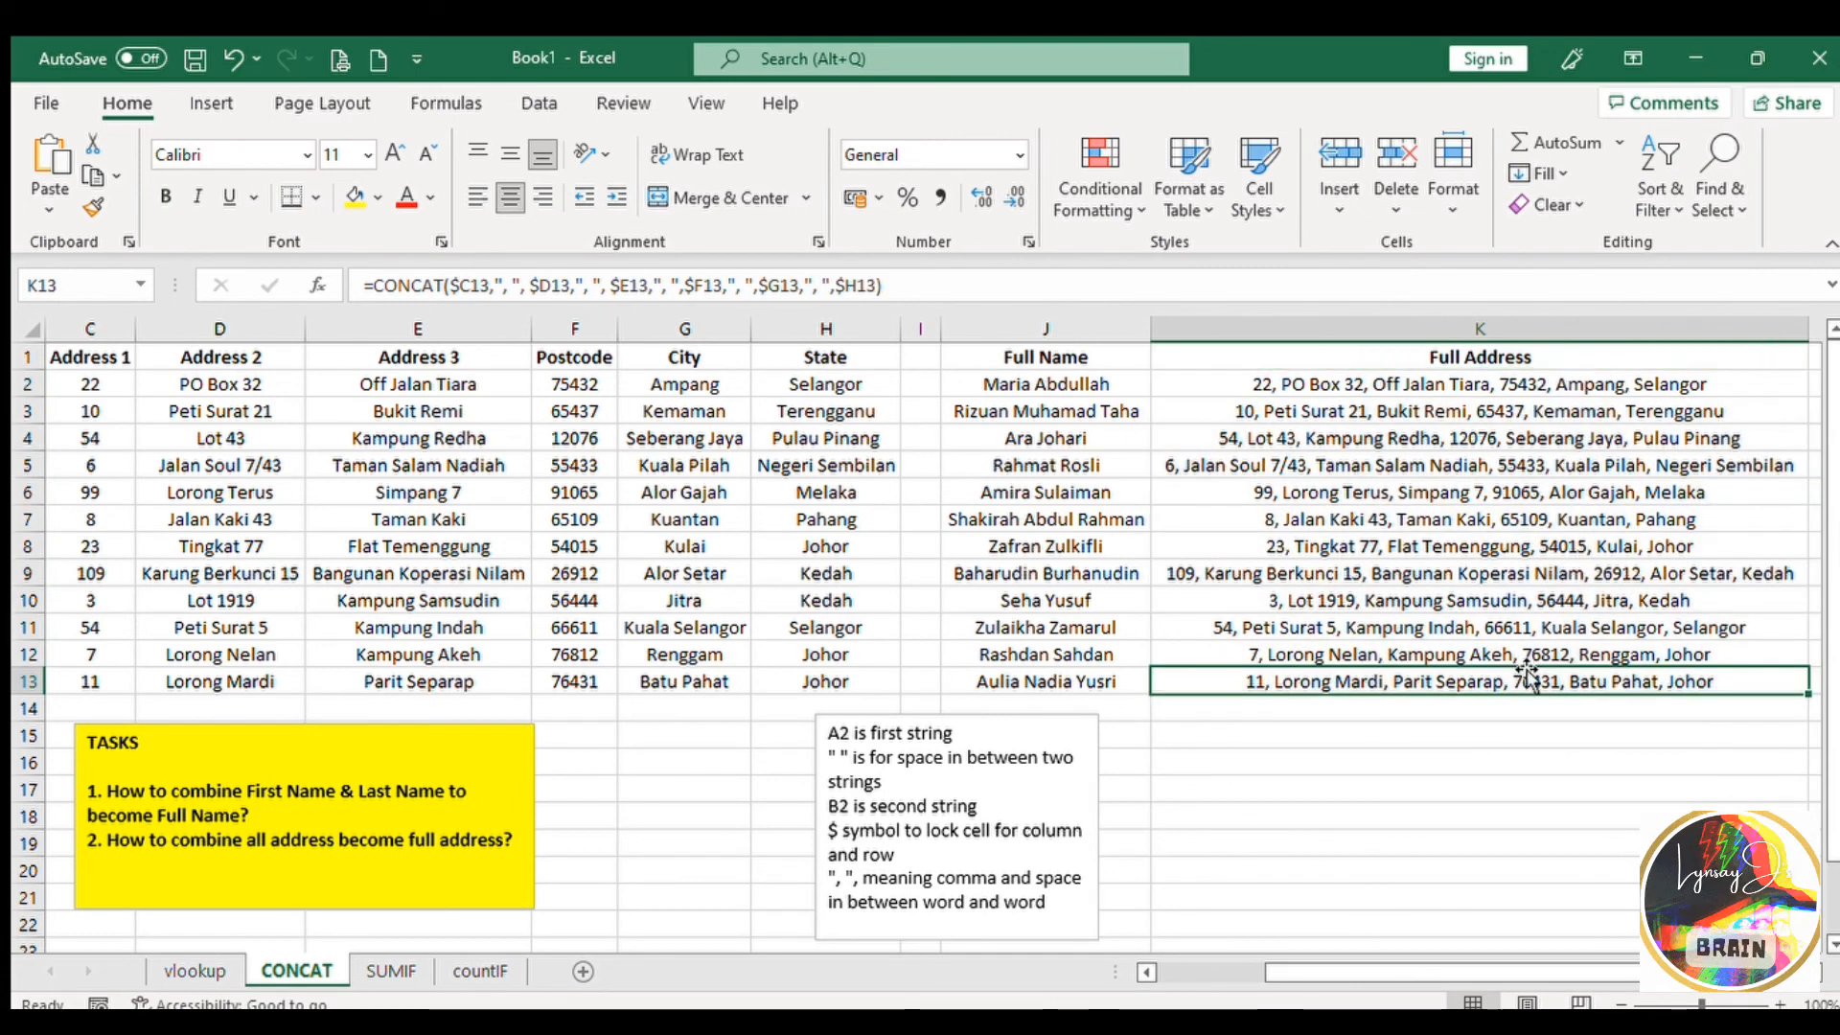
click(1534, 758)
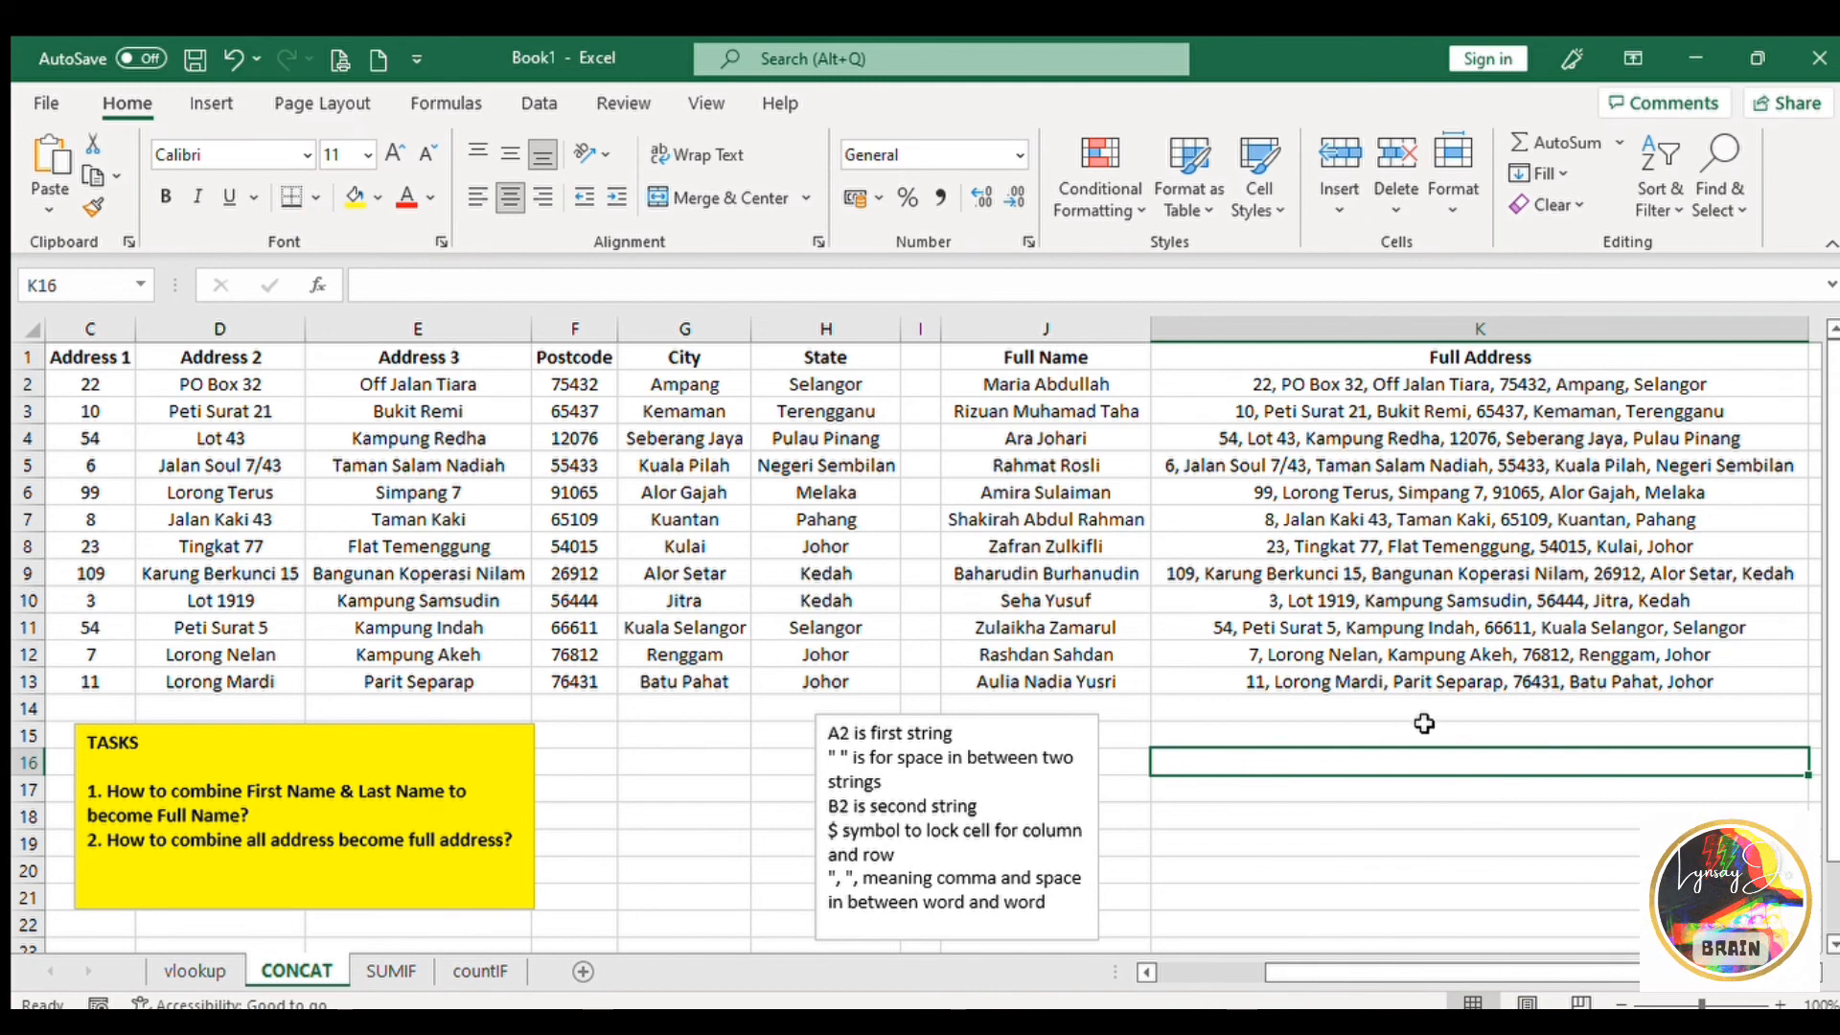
Duplicate the explanatory note's text box over column K and replace the copy's text with THANK YOU FOR WATCHING.
click(1055, 721)
key(ctrl+c)
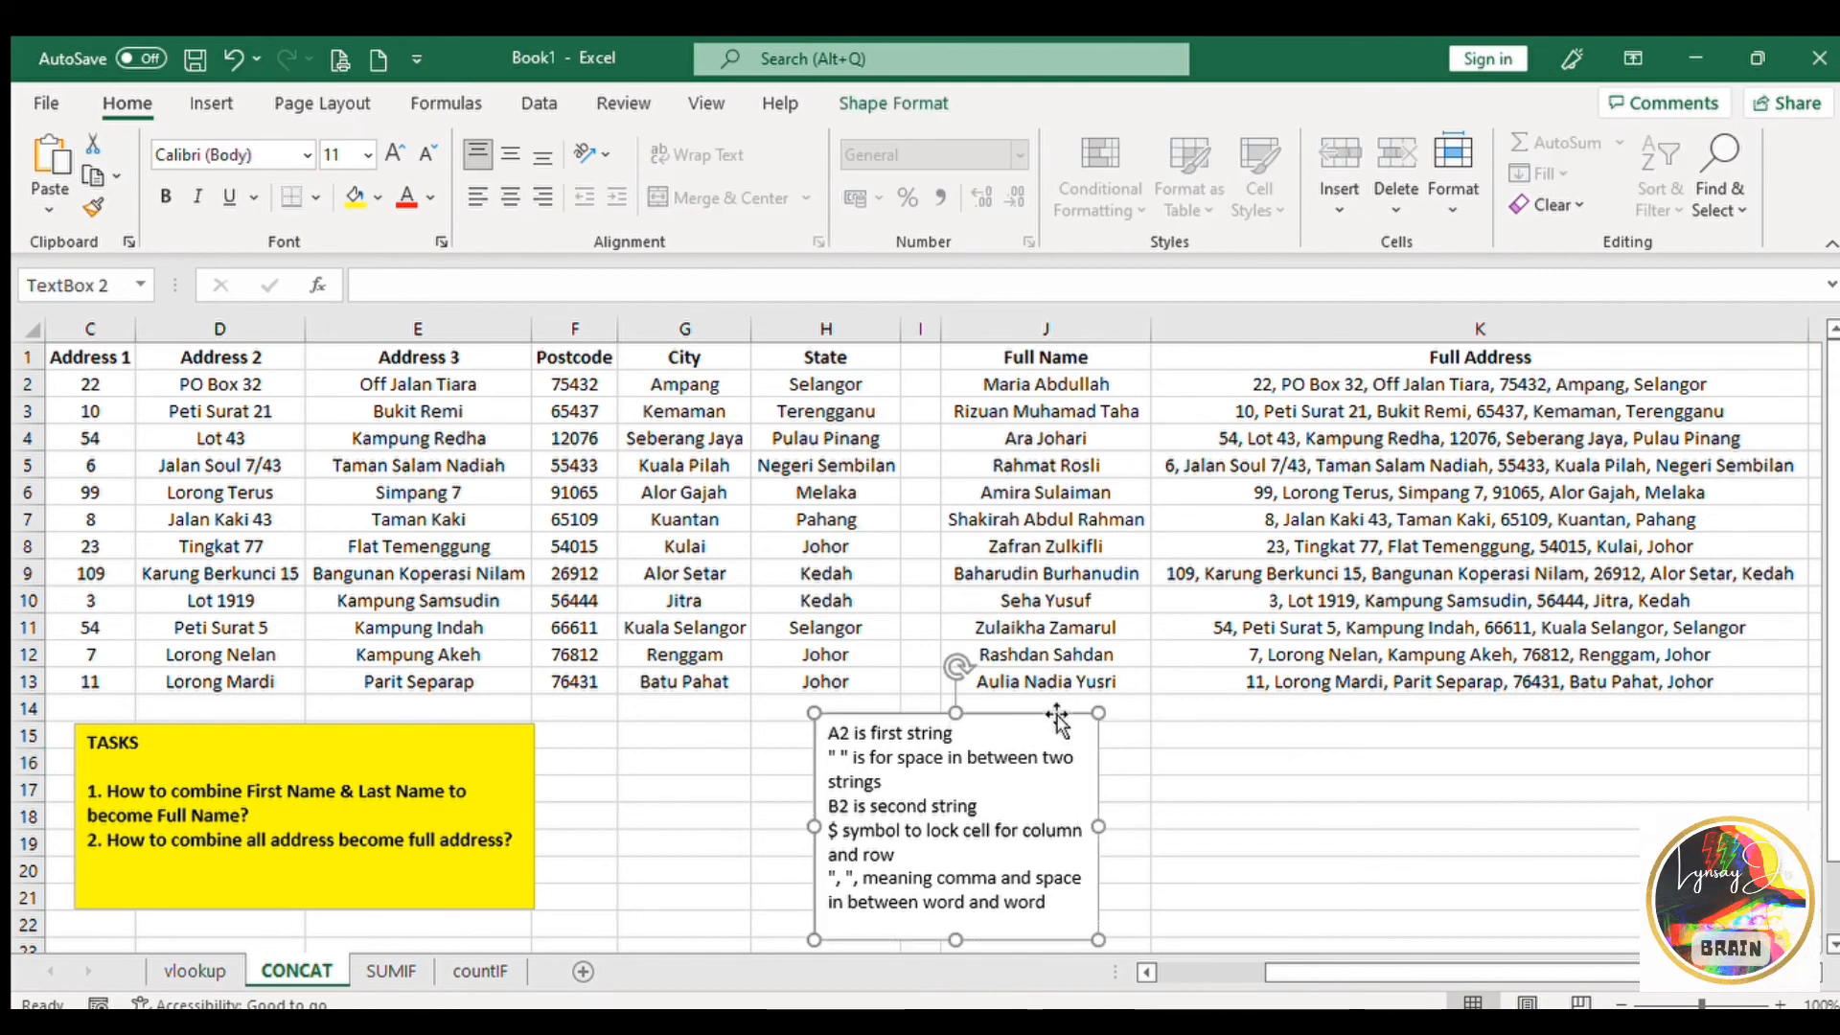
click(1253, 712)
key(ctrl+v)
text(T)
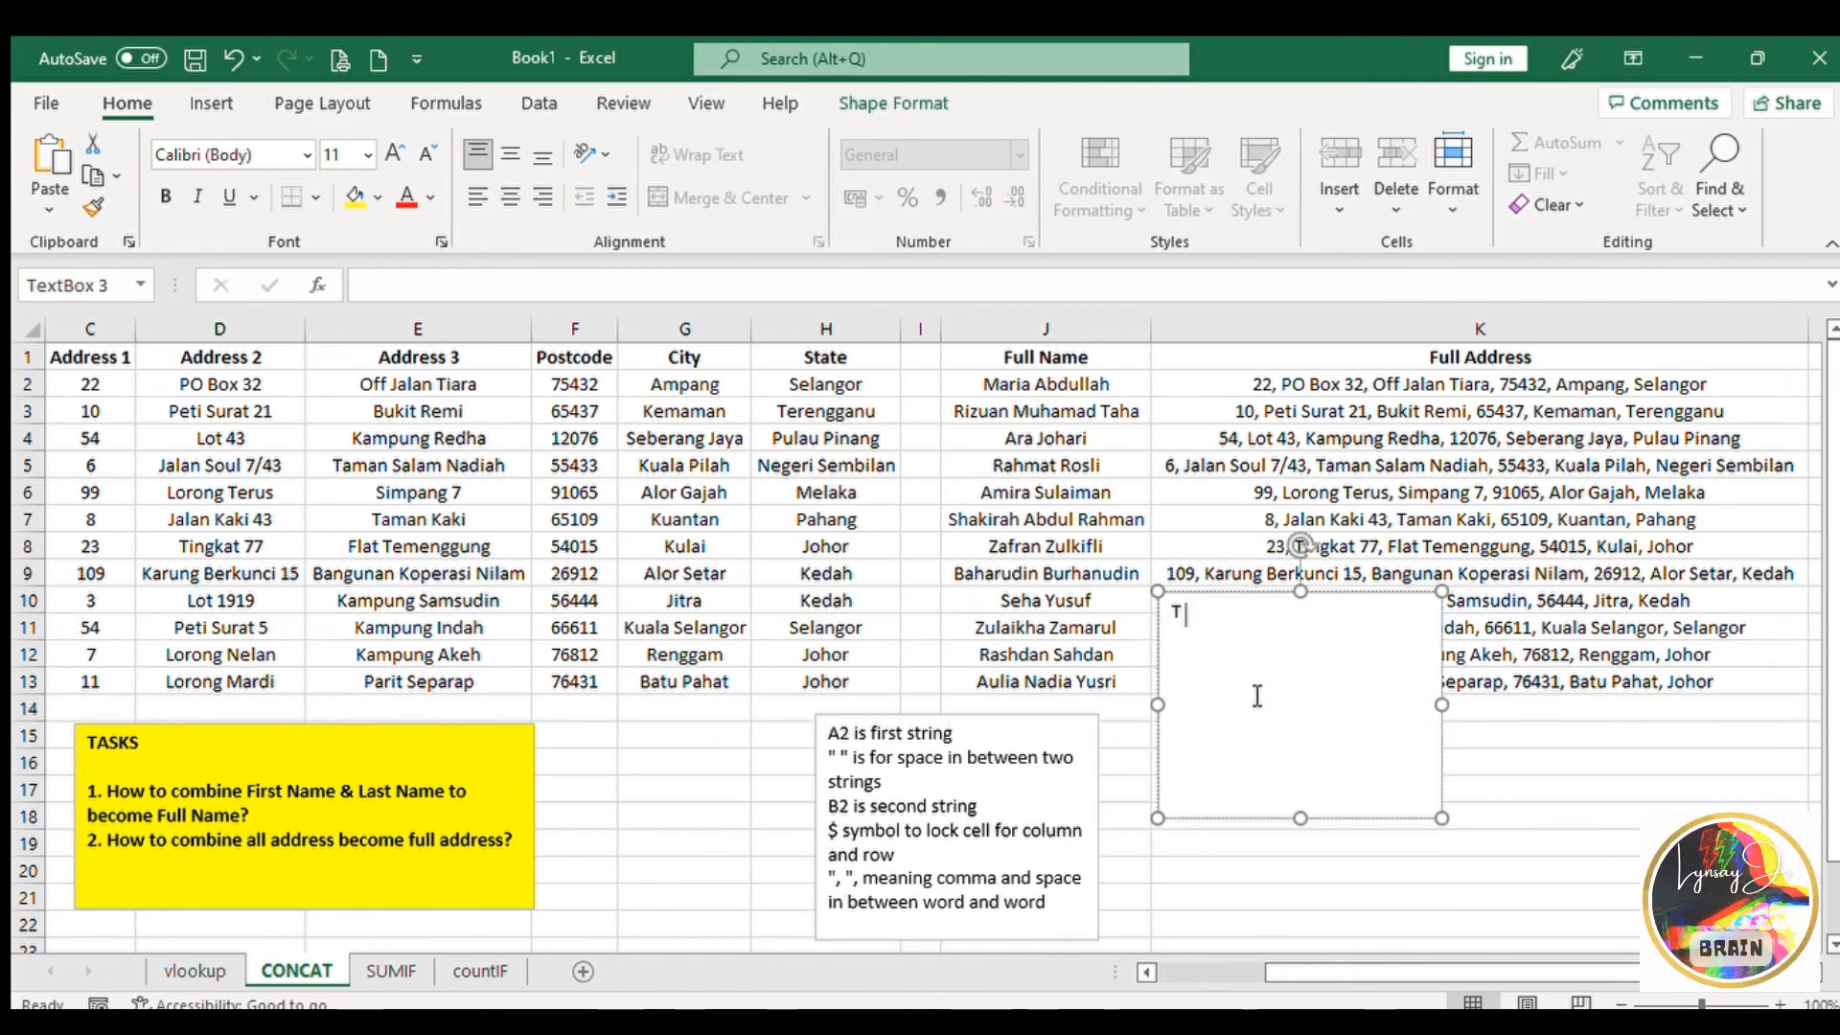
text(HANK YOU F)
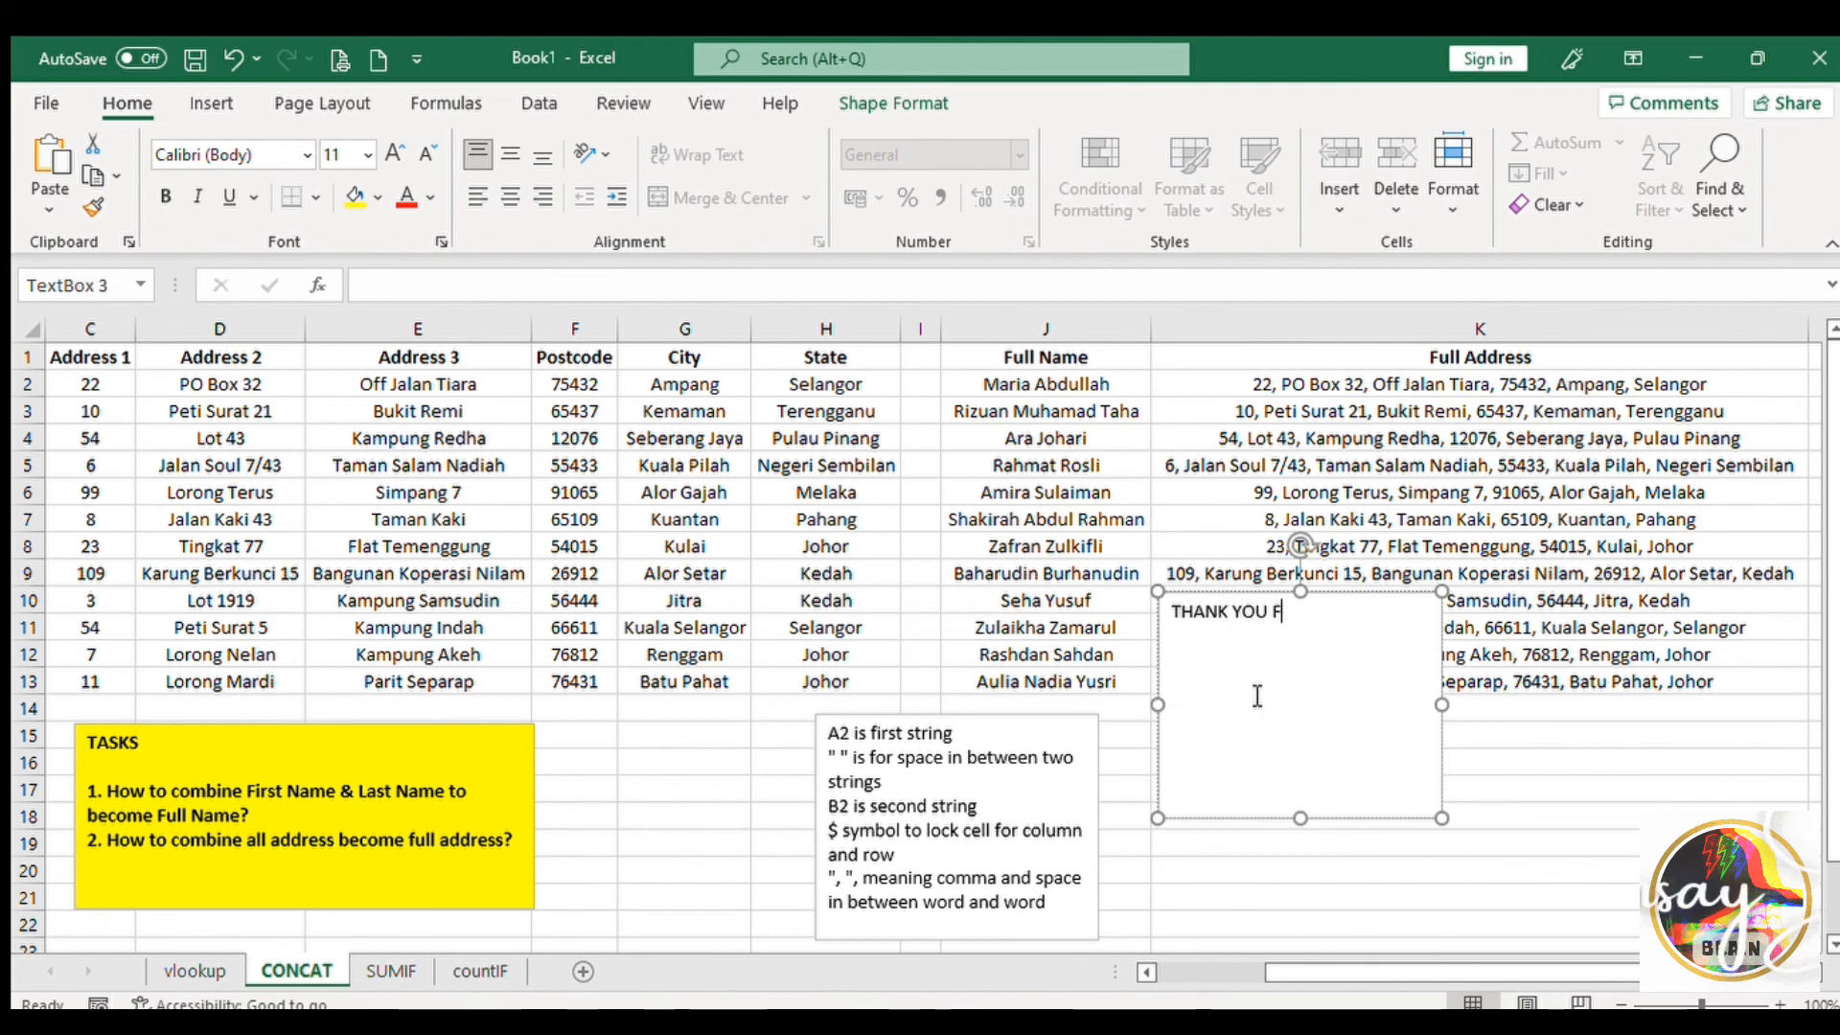
text(OR WATCHING)
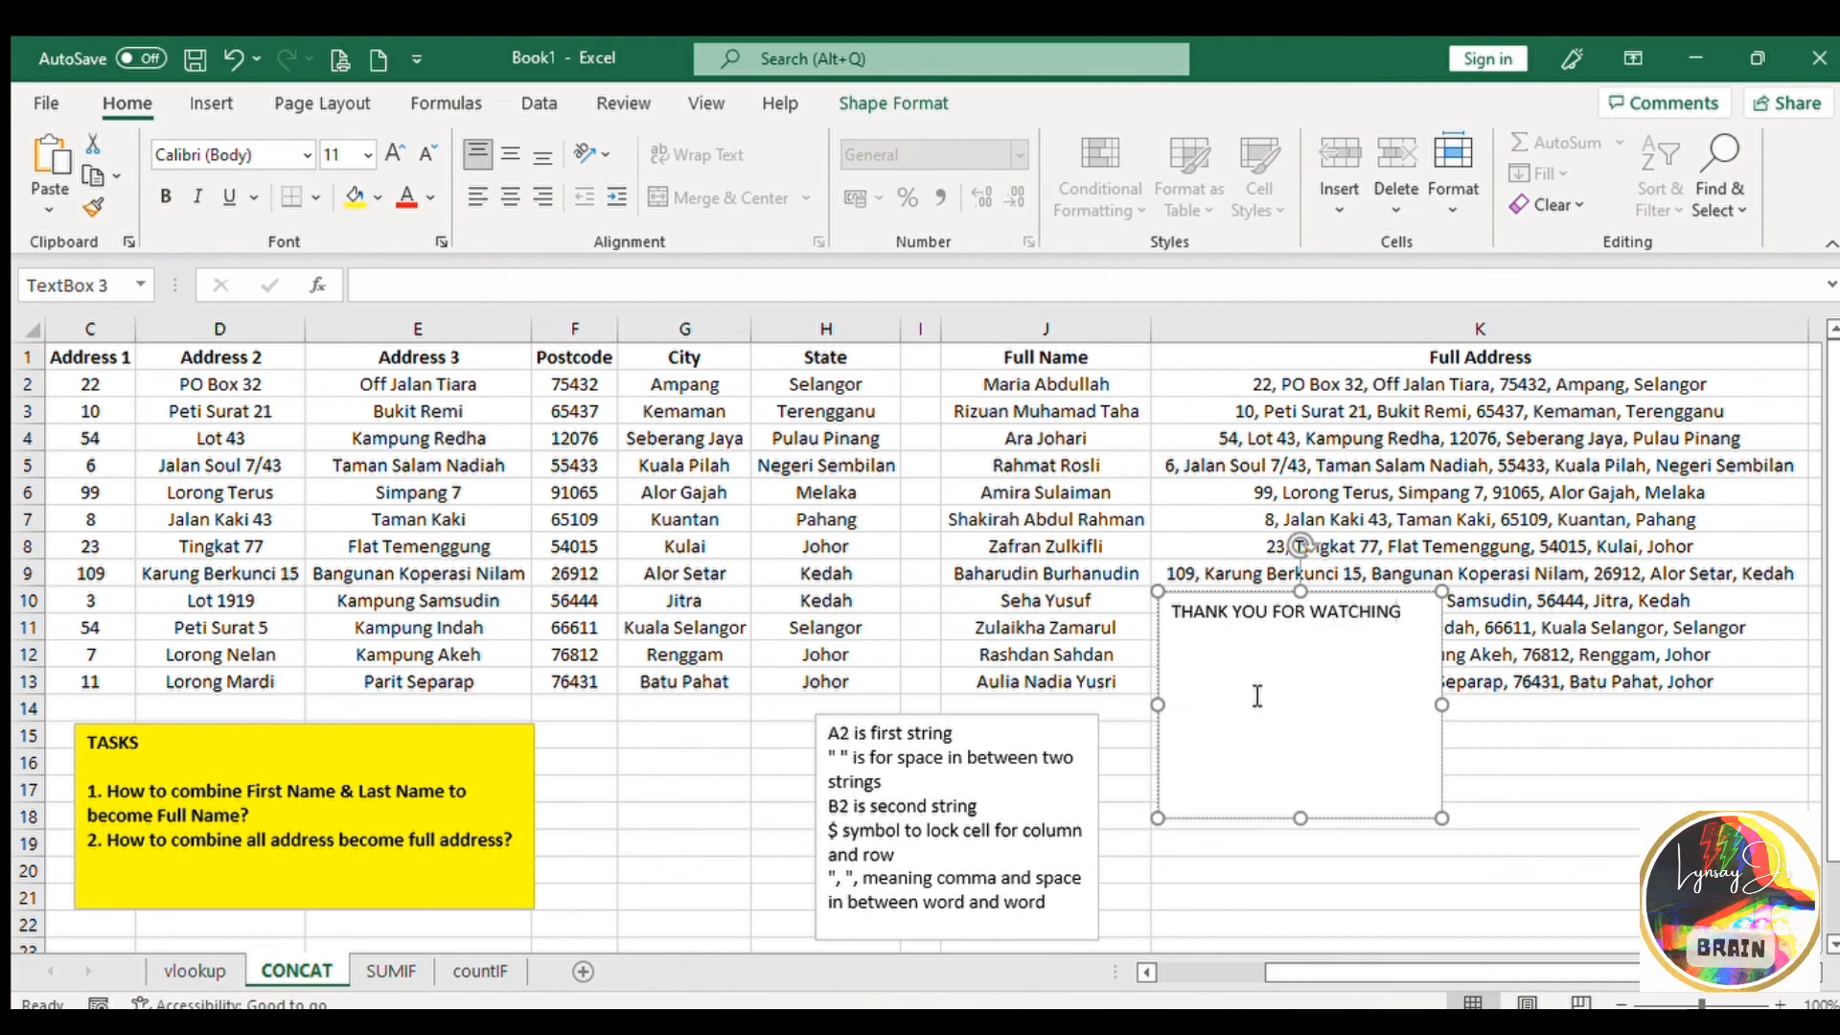
Enlarge the THANK YOU FOR WATCHING text to size 36 and centre it horizontally and vertically in its box.
key(ctrl+a)
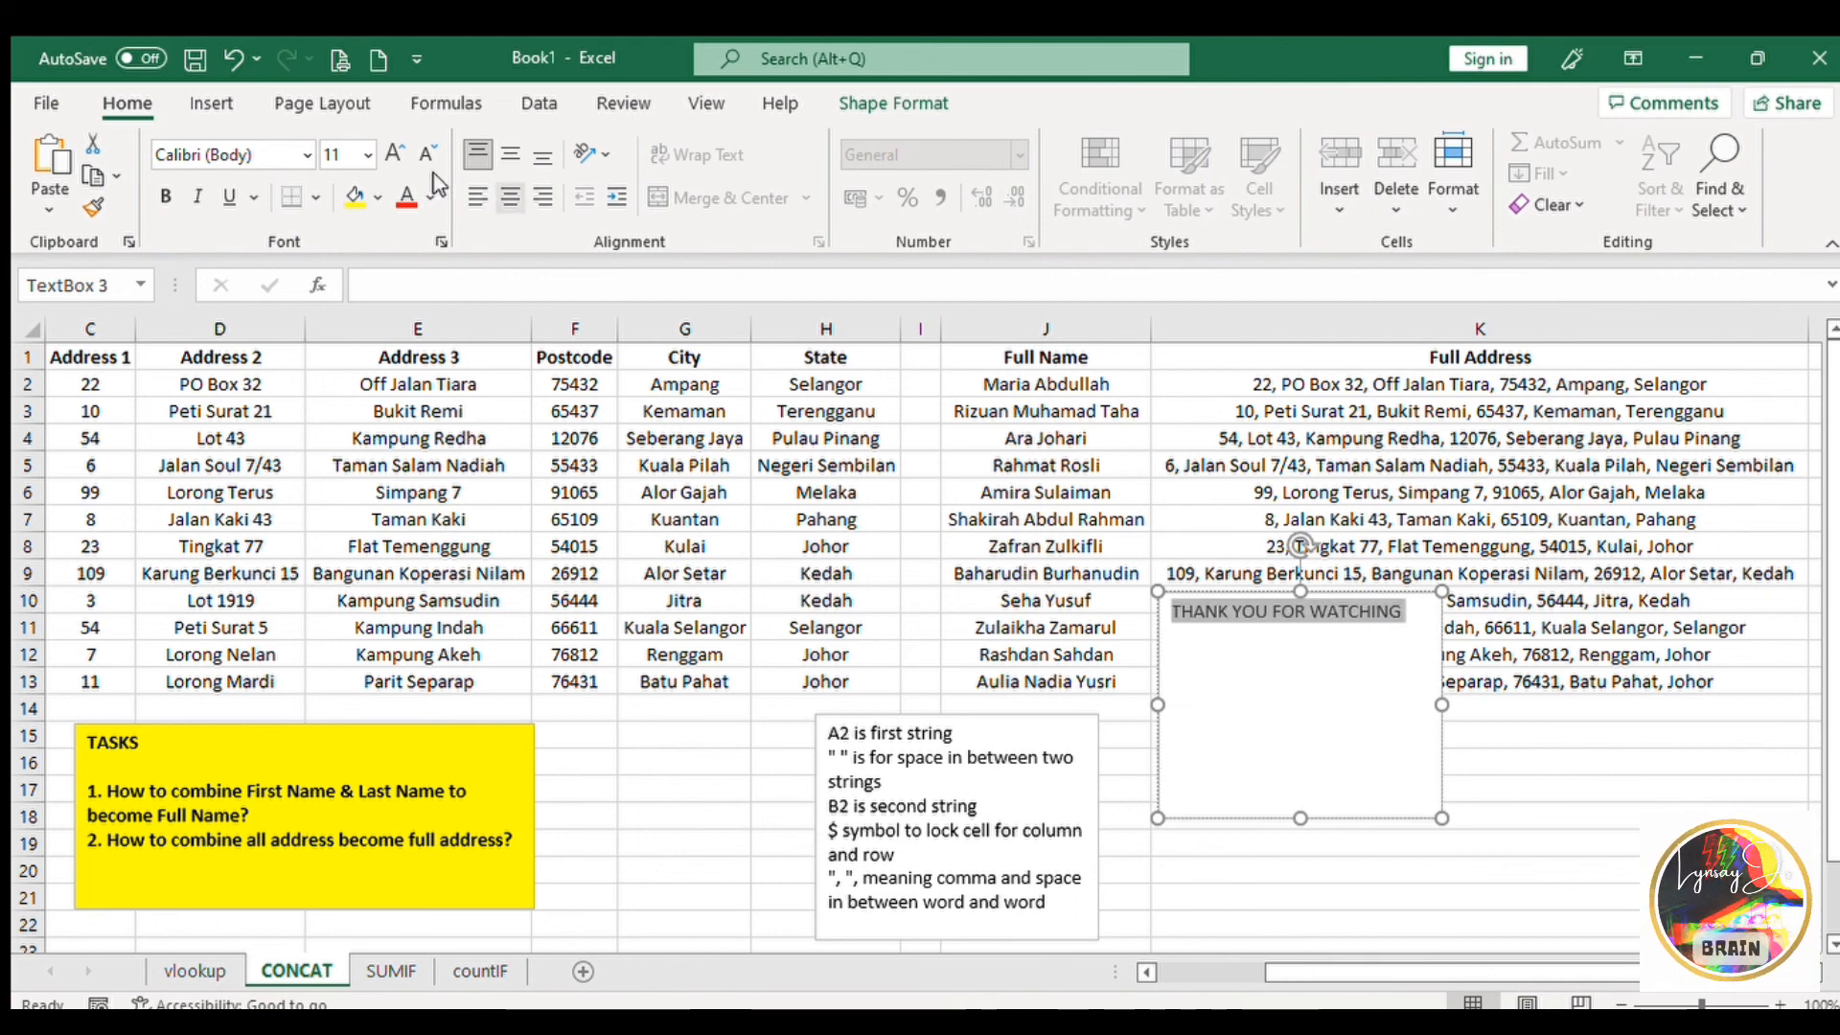
click(397, 155)
click(397, 156)
click(397, 155)
click(396, 156)
click(396, 156)
click(397, 155)
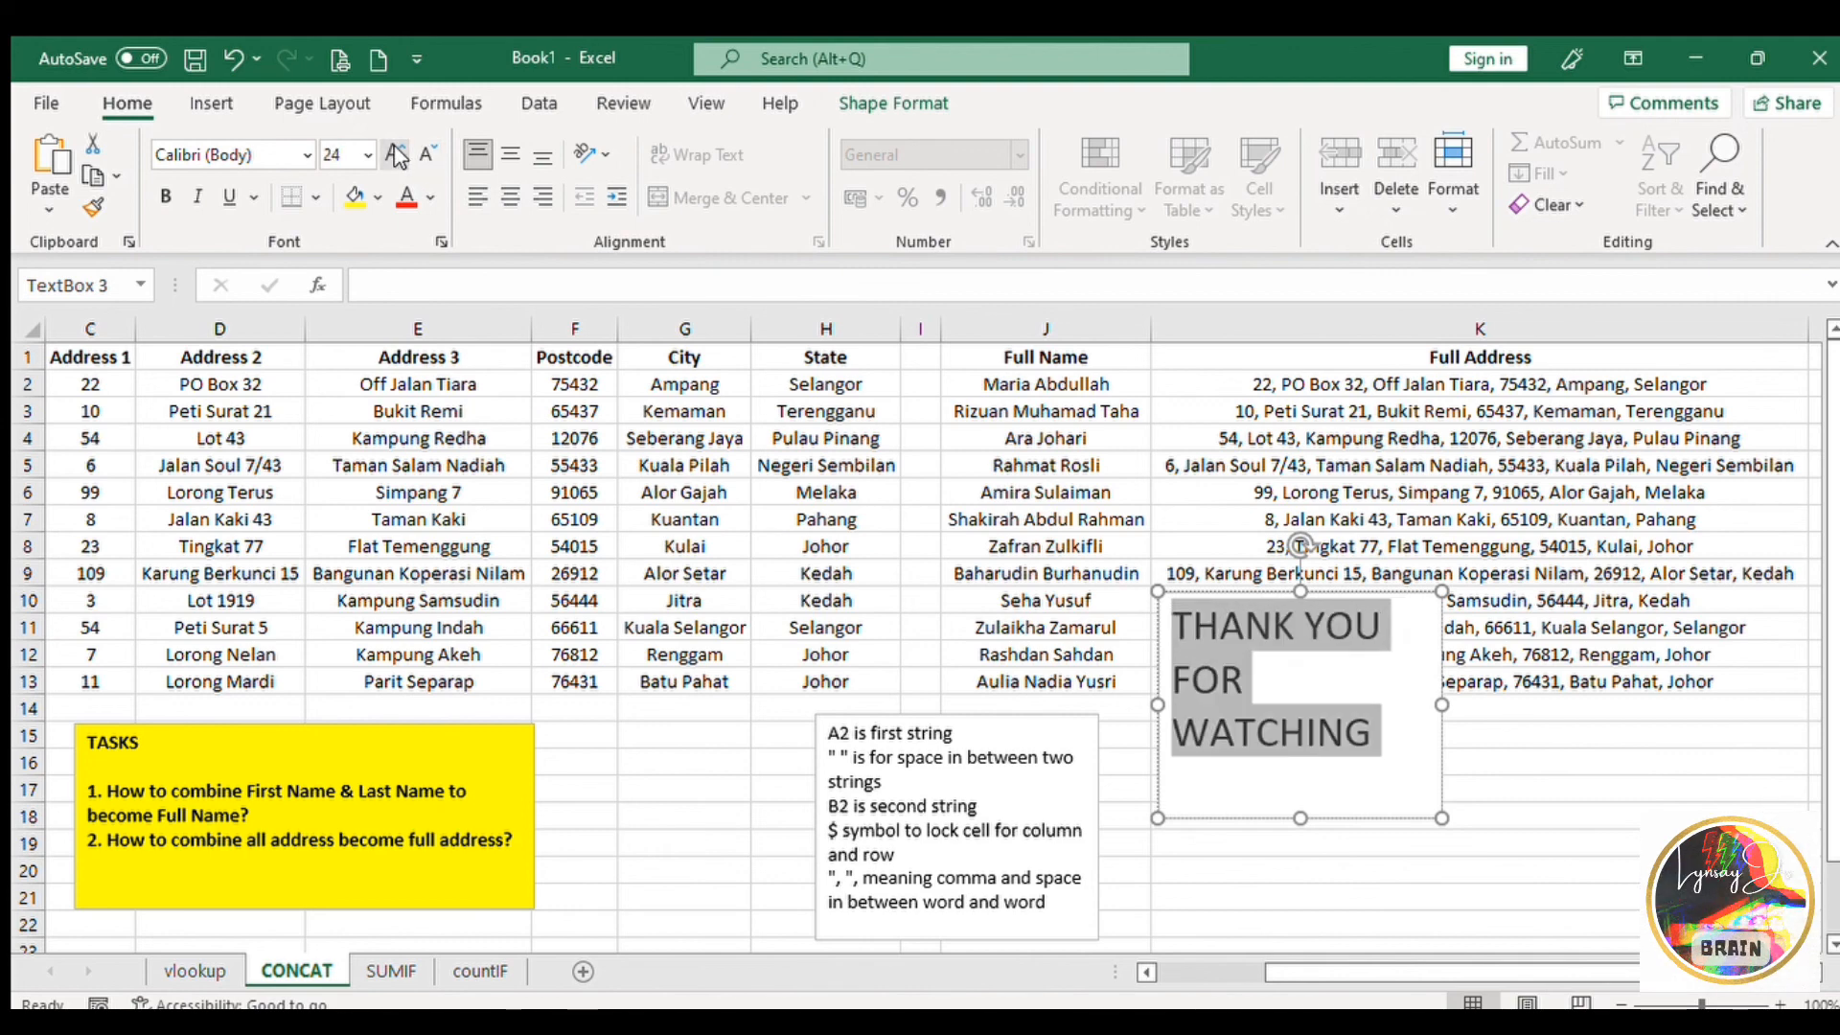
click(397, 155)
click(396, 155)
click(512, 196)
click(510, 154)
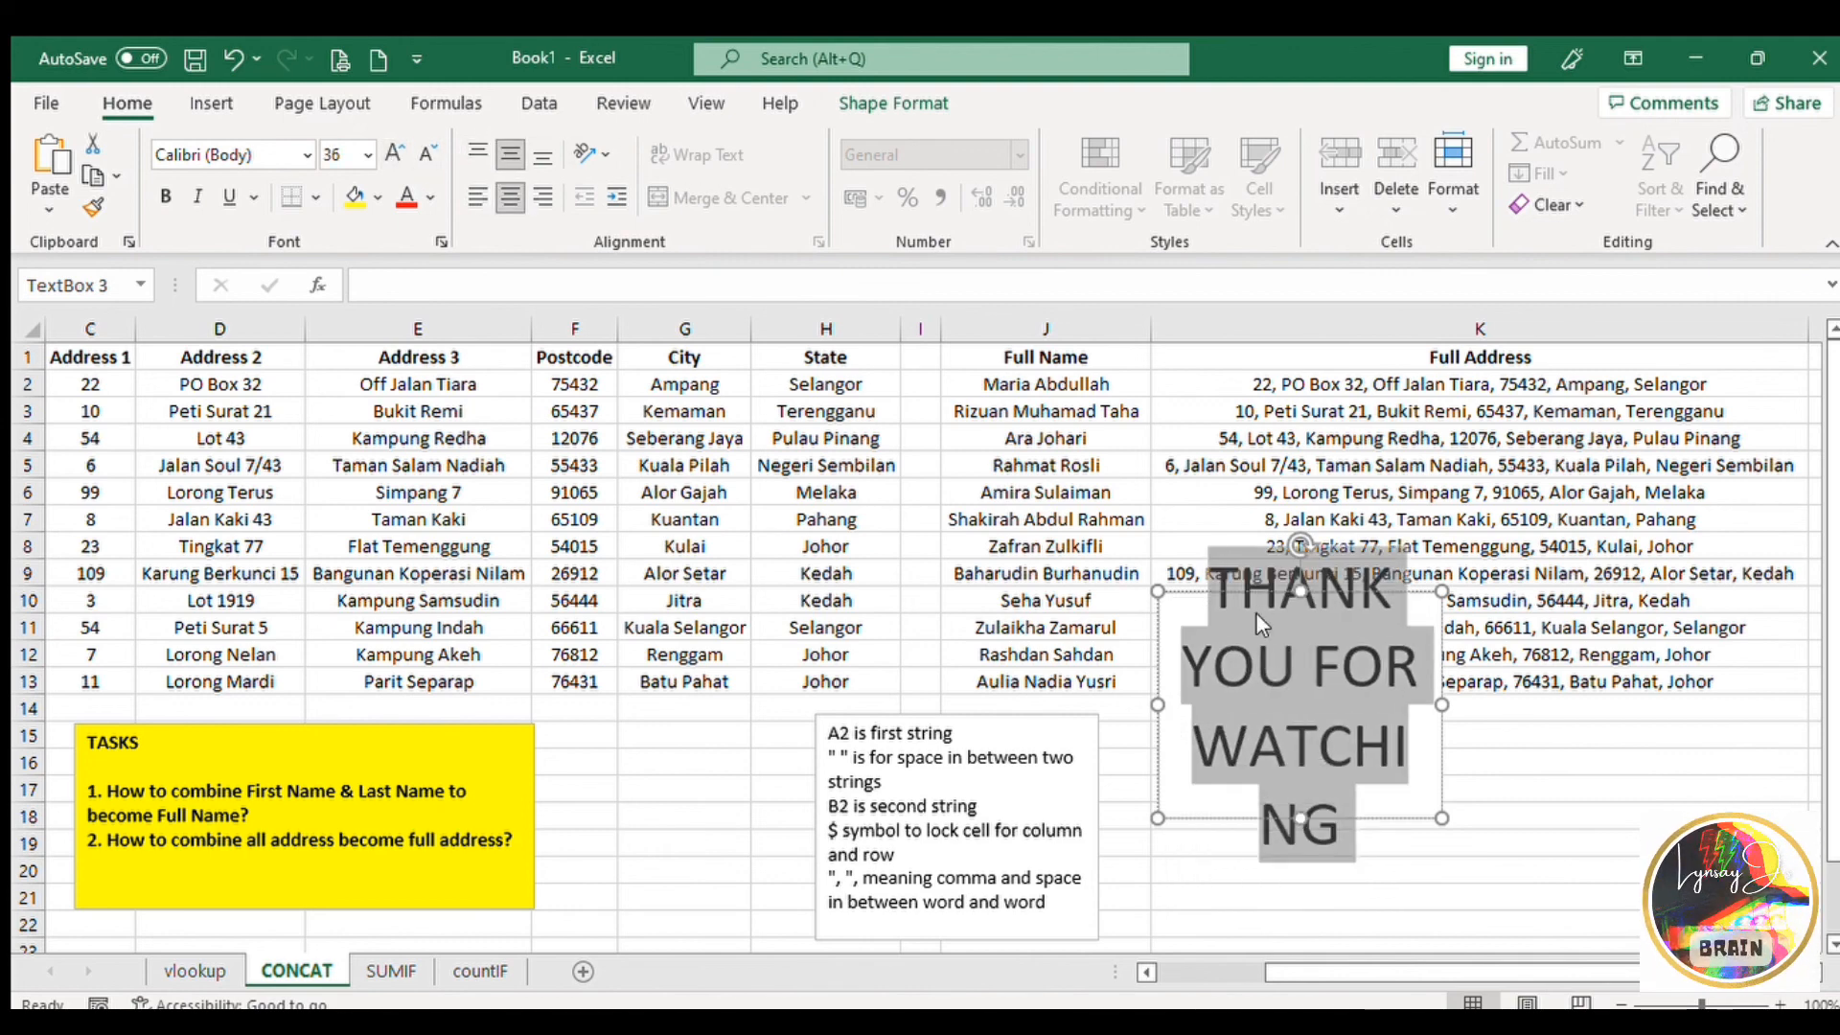
Enlarge the THANK YOU FOR WATCHING text box in width and height to fit its text, and adjust its position.
click(1444, 705)
drag(1443, 704, 1548, 728)
drag(1548, 817, 1576, 868)
drag(1524, 592, 1534, 645)
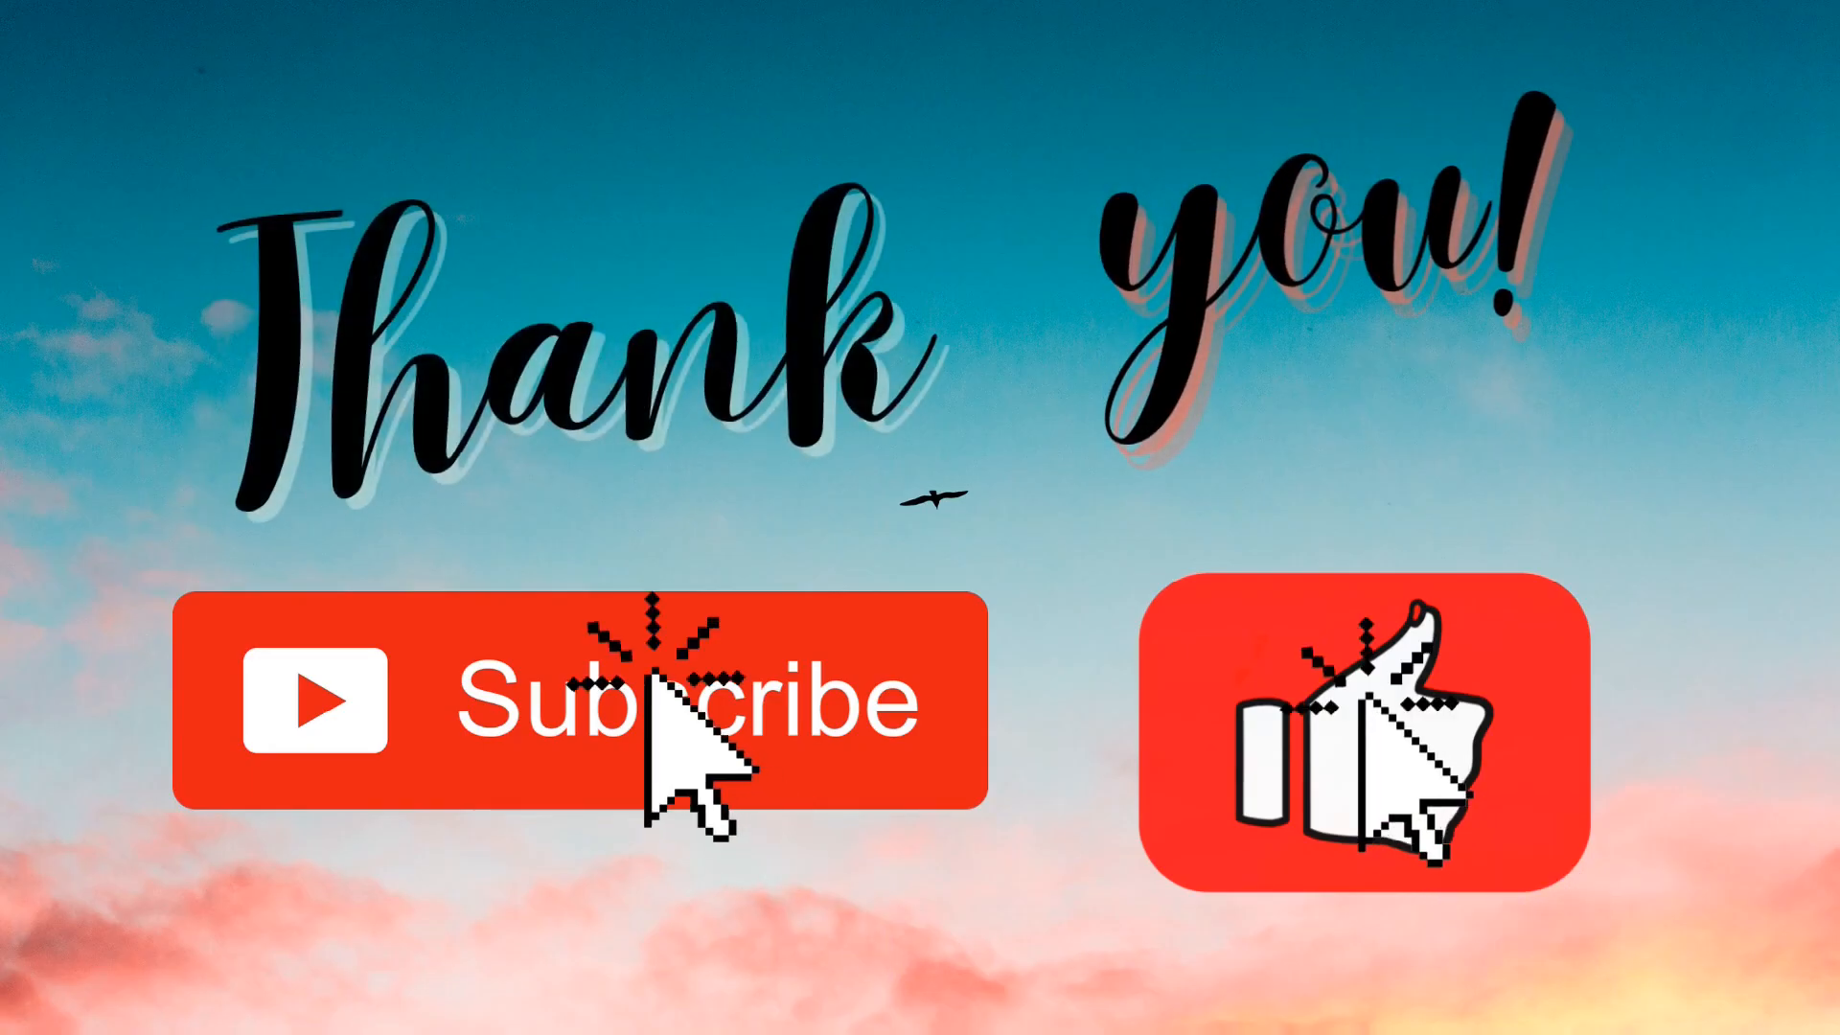